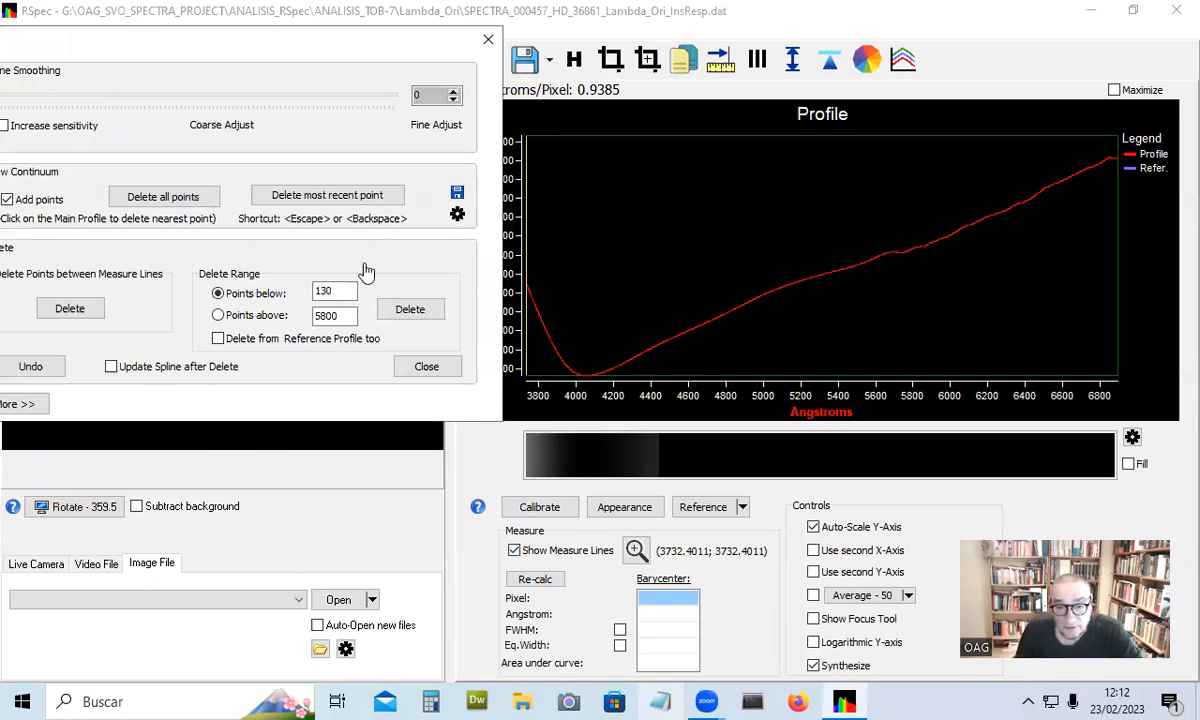
Step: Turn off the measure lines on the profile chart
left_click(547, 337)
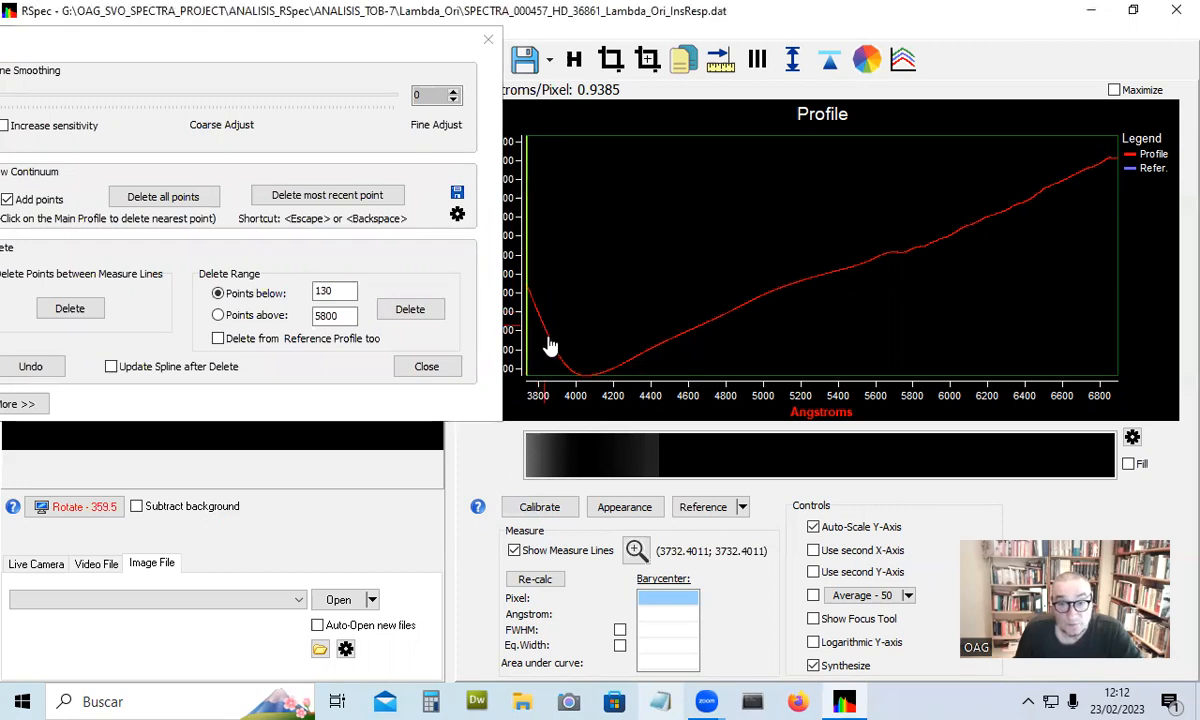
left_click(513, 551)
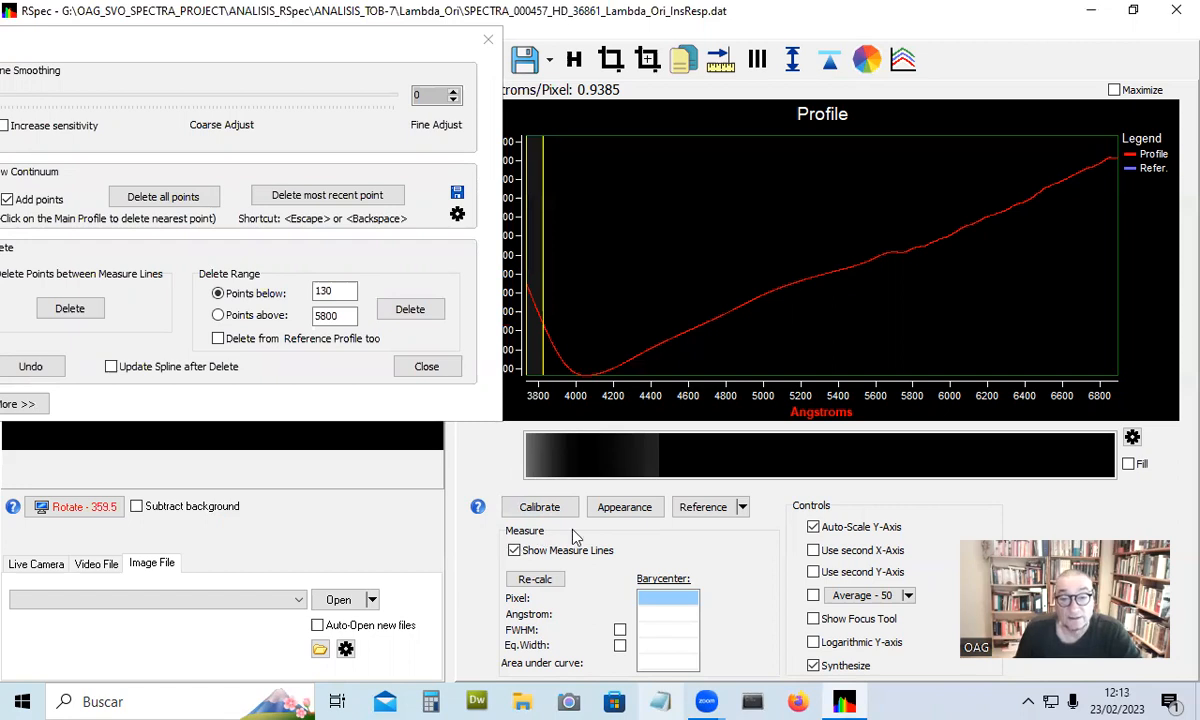
left_click(514, 551)
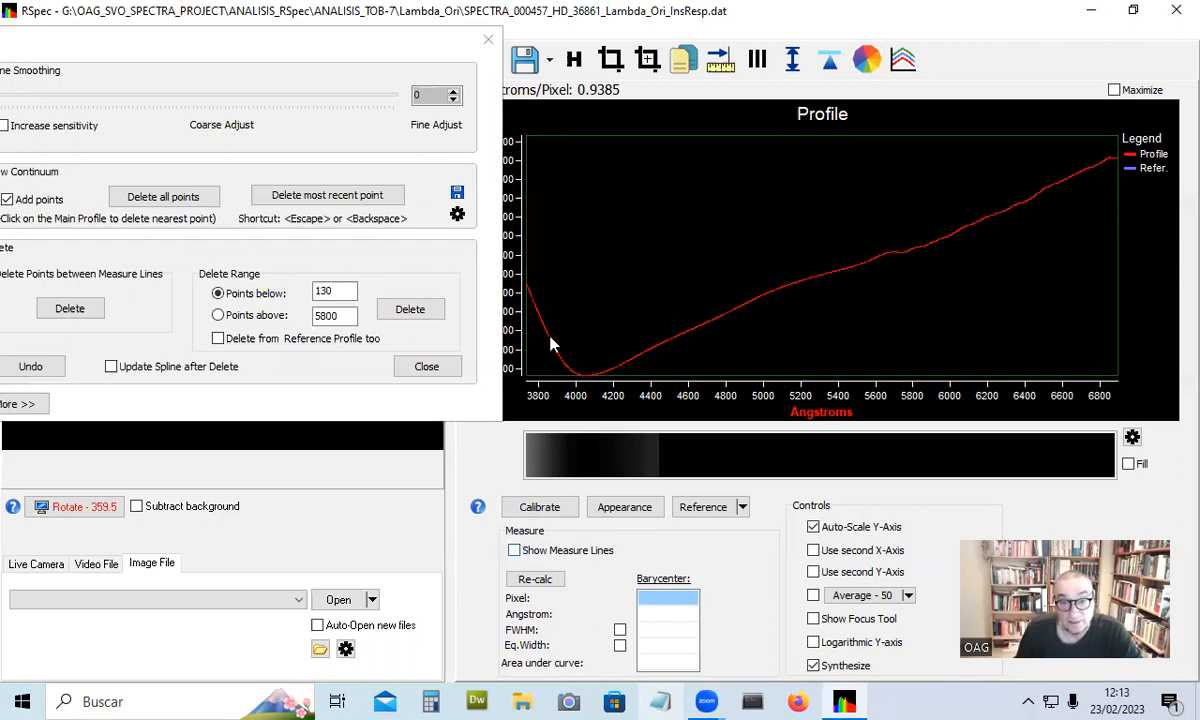
Step: Switch adding continuum points off and on again, and move the Edit window clear of the profile chart
left_click(8, 200)
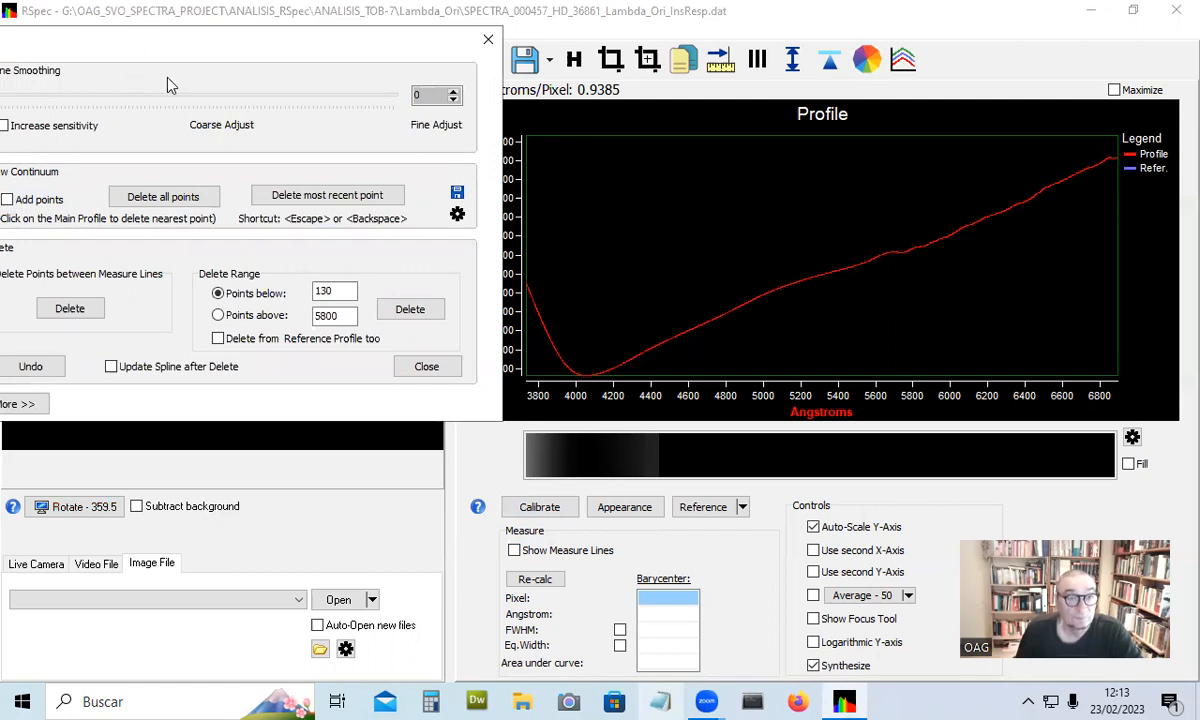
left_click_drag(84, 40, 167, 52)
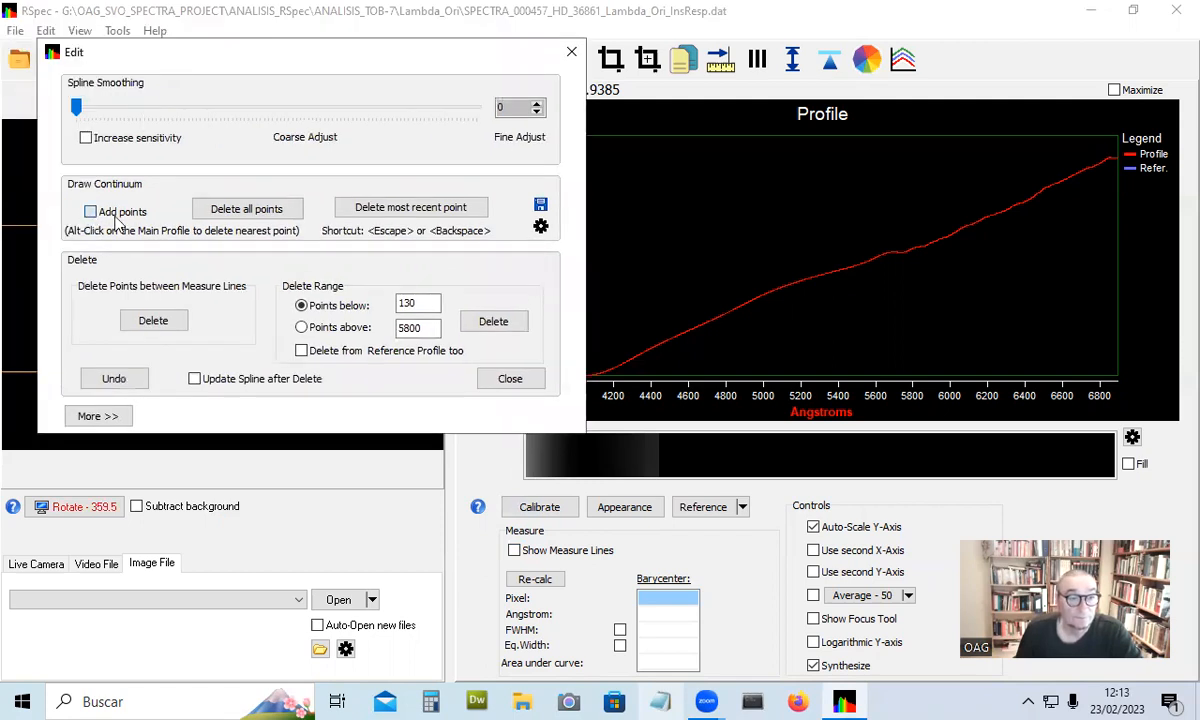
left_click(112, 213)
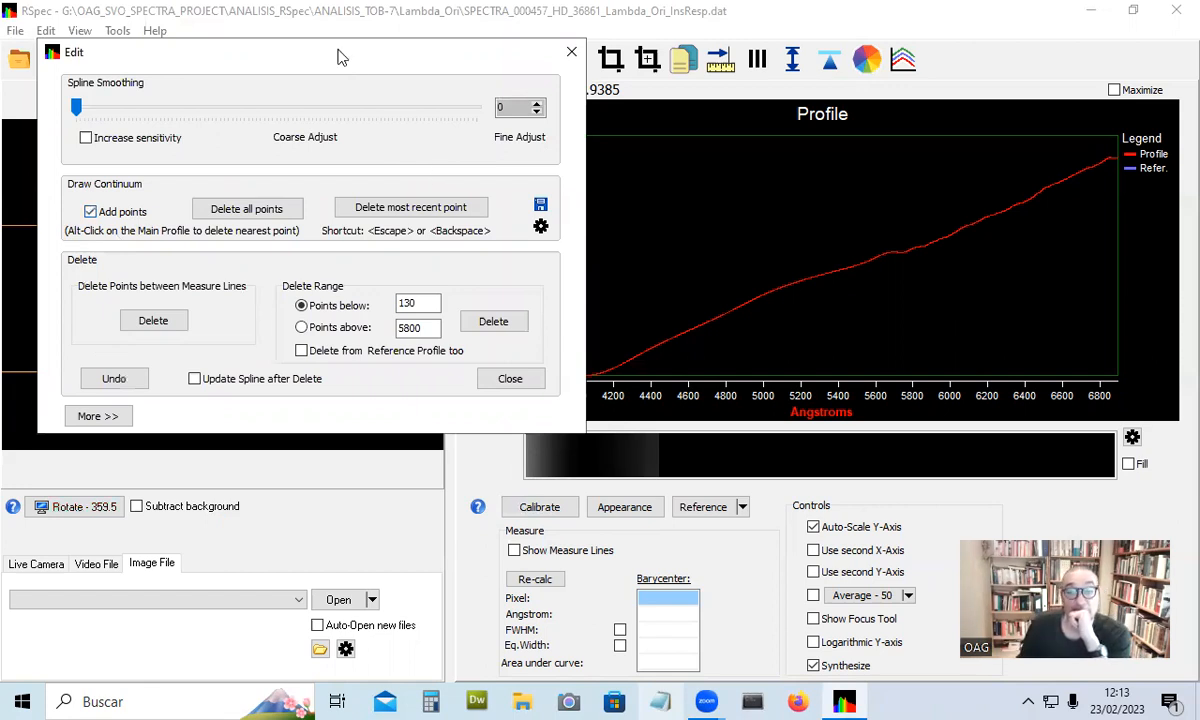
left_click_drag(338, 50, 284, 390)
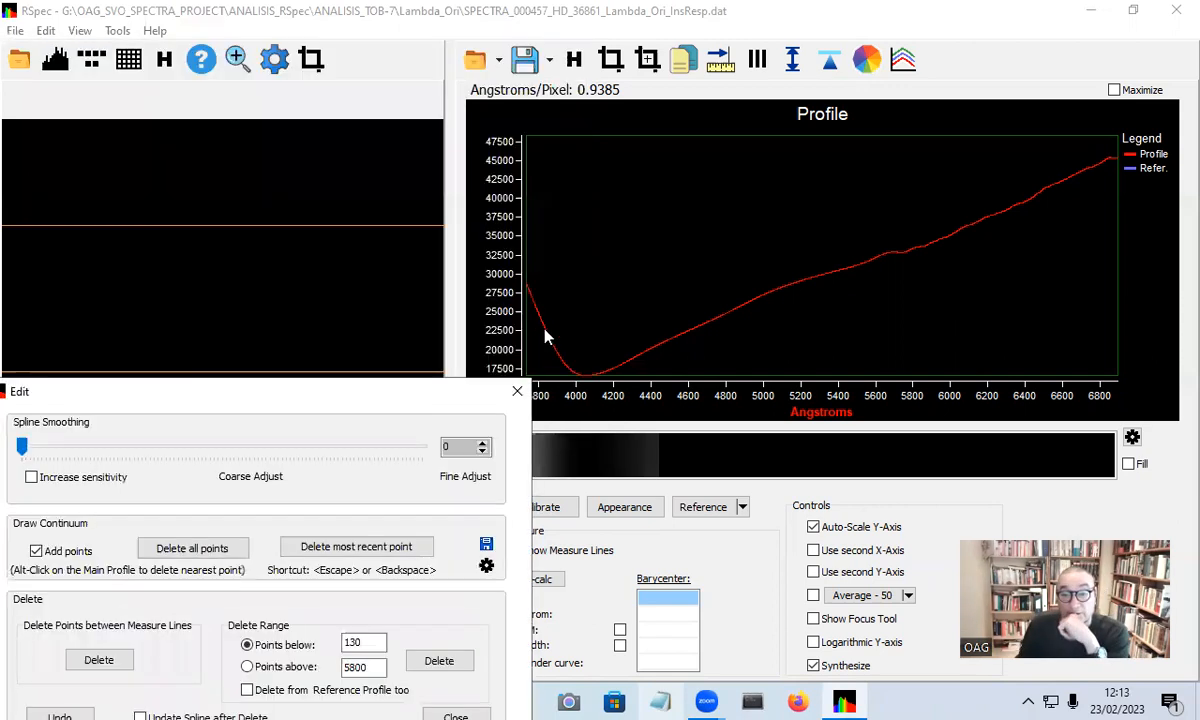
Step: Draw the continuum by placing points along the red profile curve from about 3760 to 6850 Angstroms
left_click(612, 371)
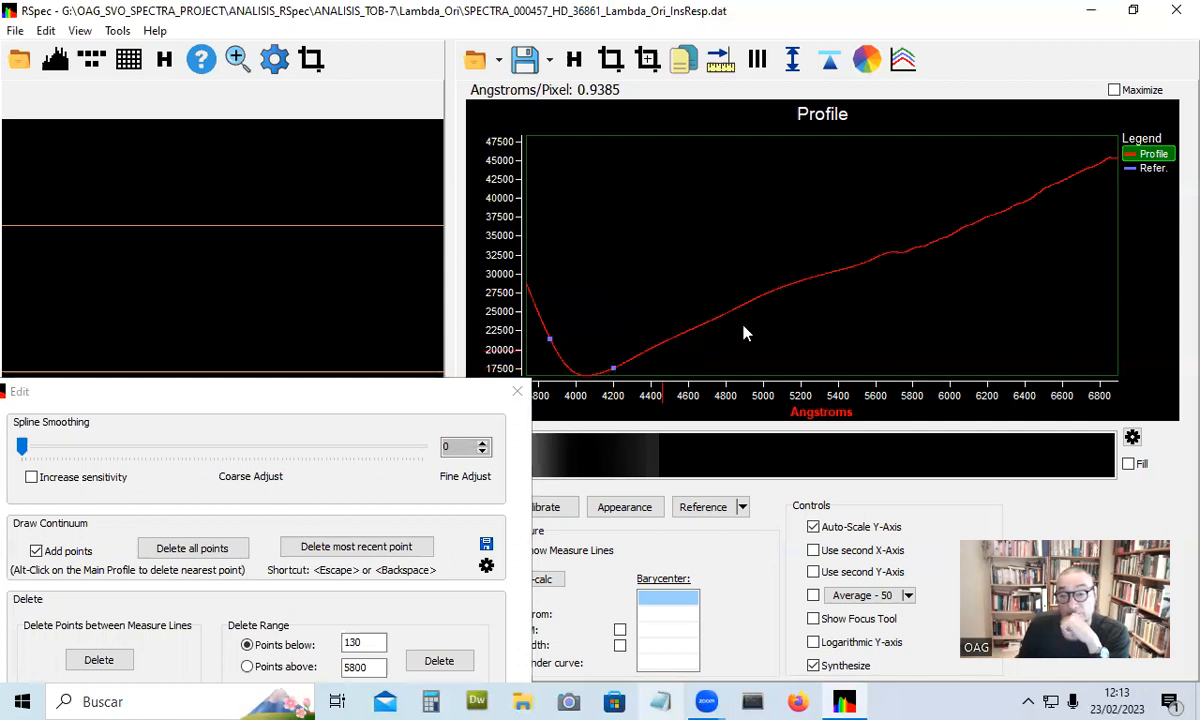
left_click(760, 302)
left_click(838, 286)
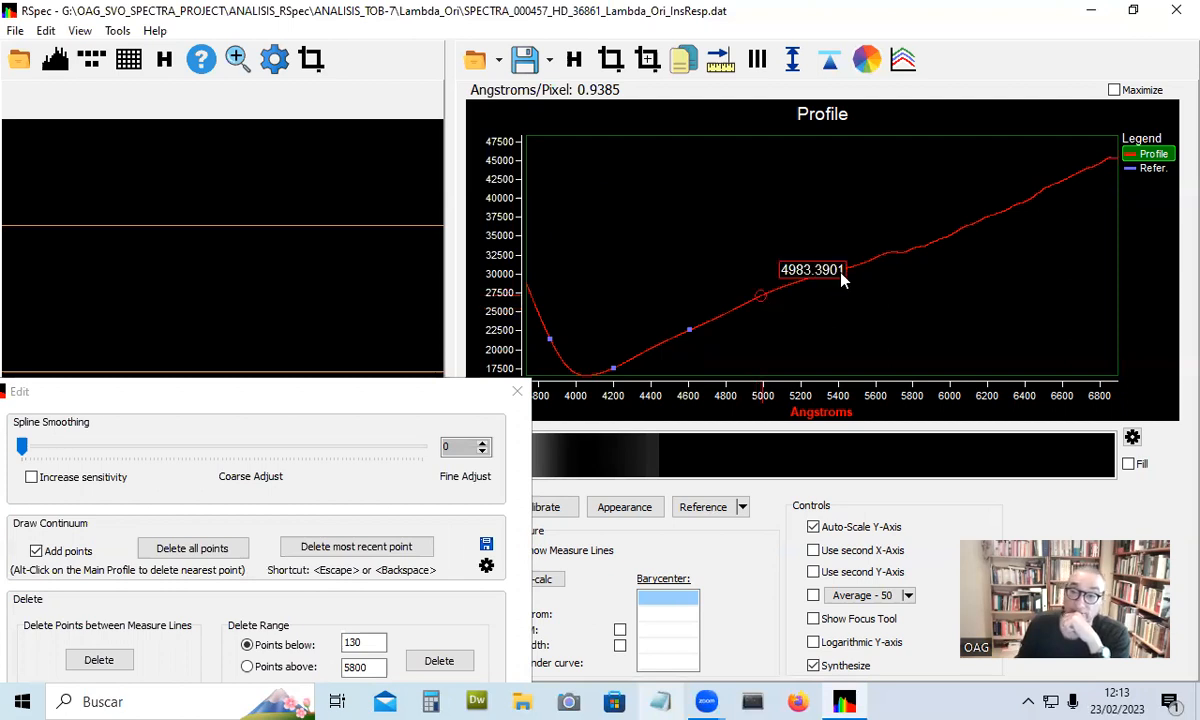
left_click(836, 278)
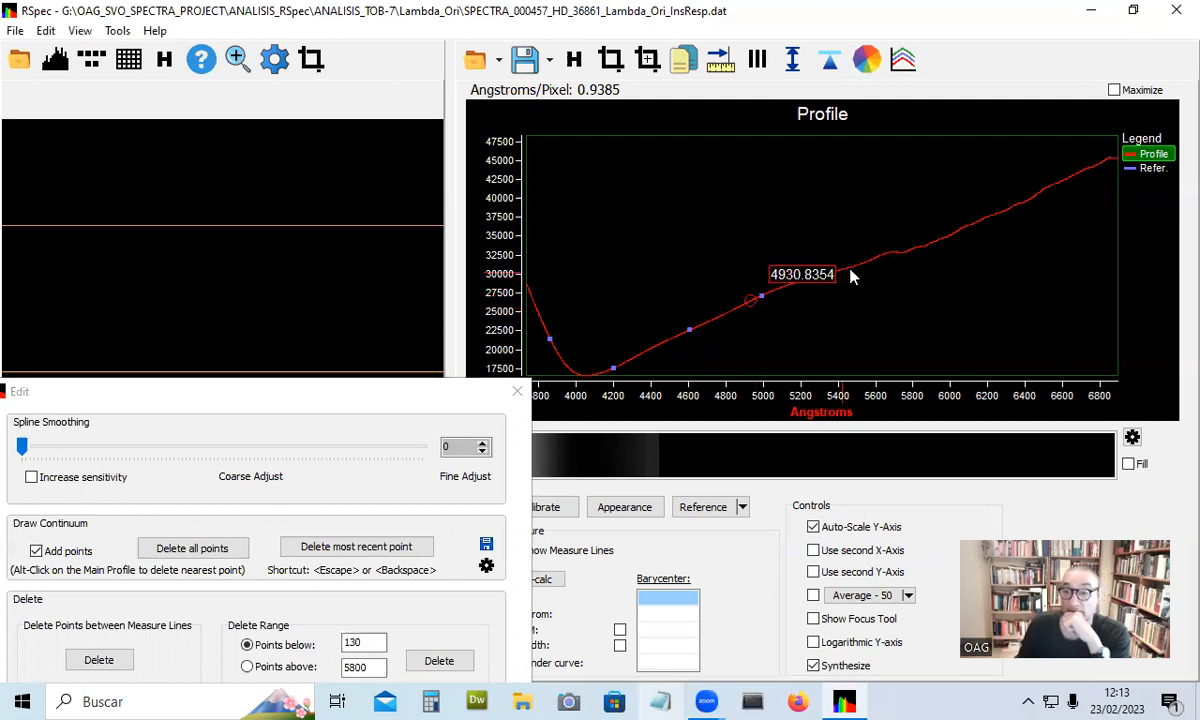
left_click(918, 256)
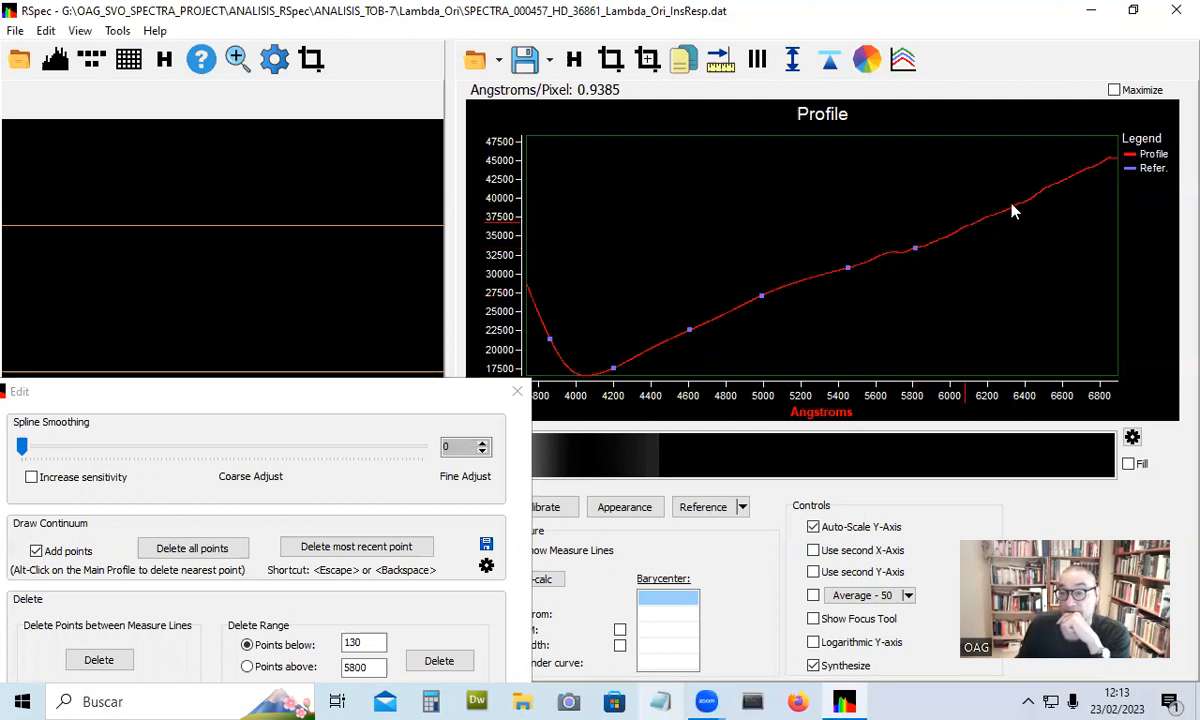
left_click(966, 227)
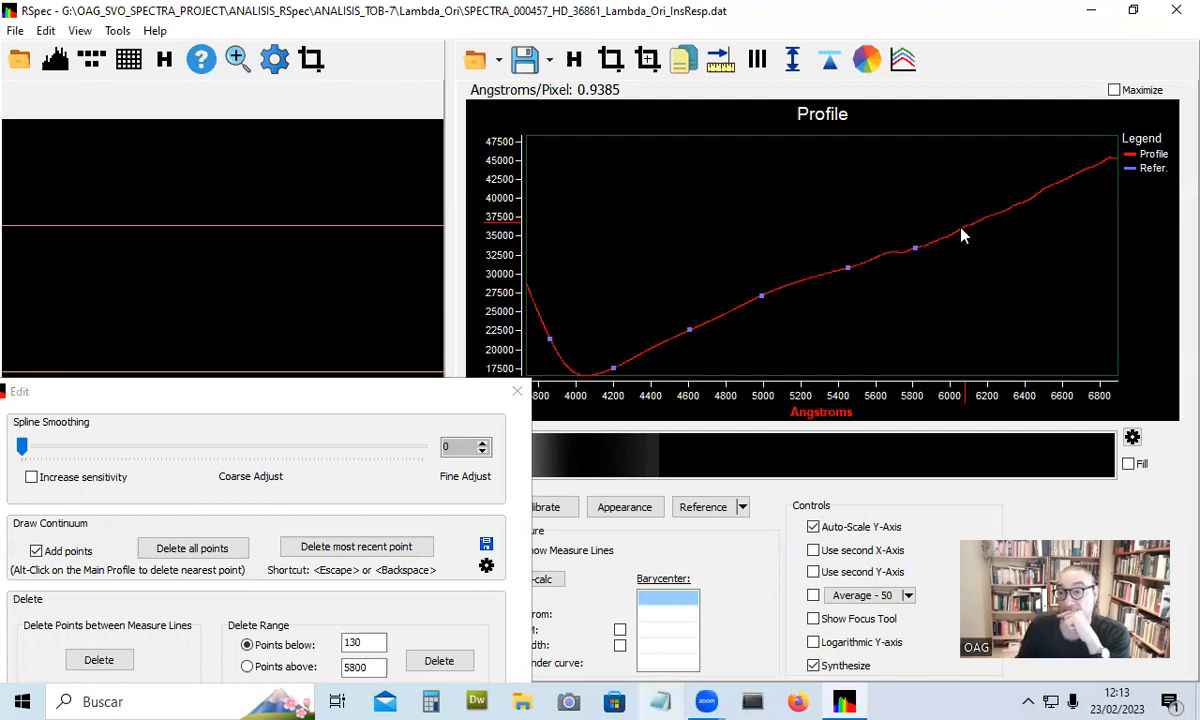
left_click(1085, 171)
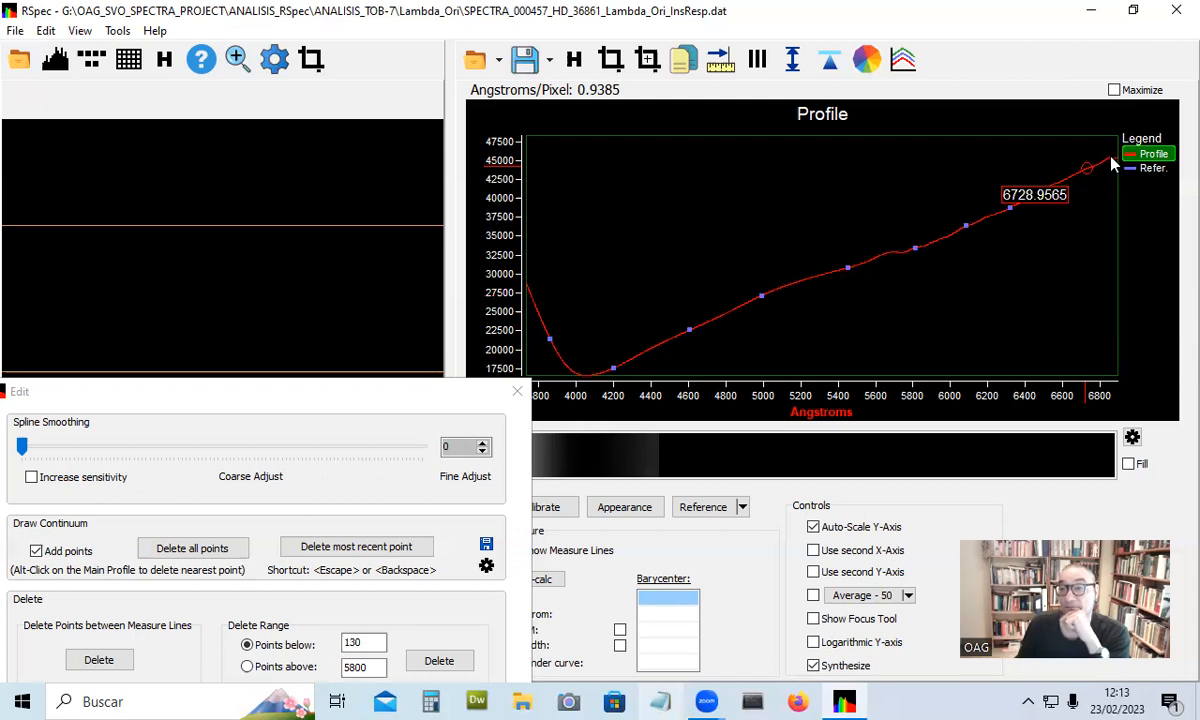
left_click(1112, 165)
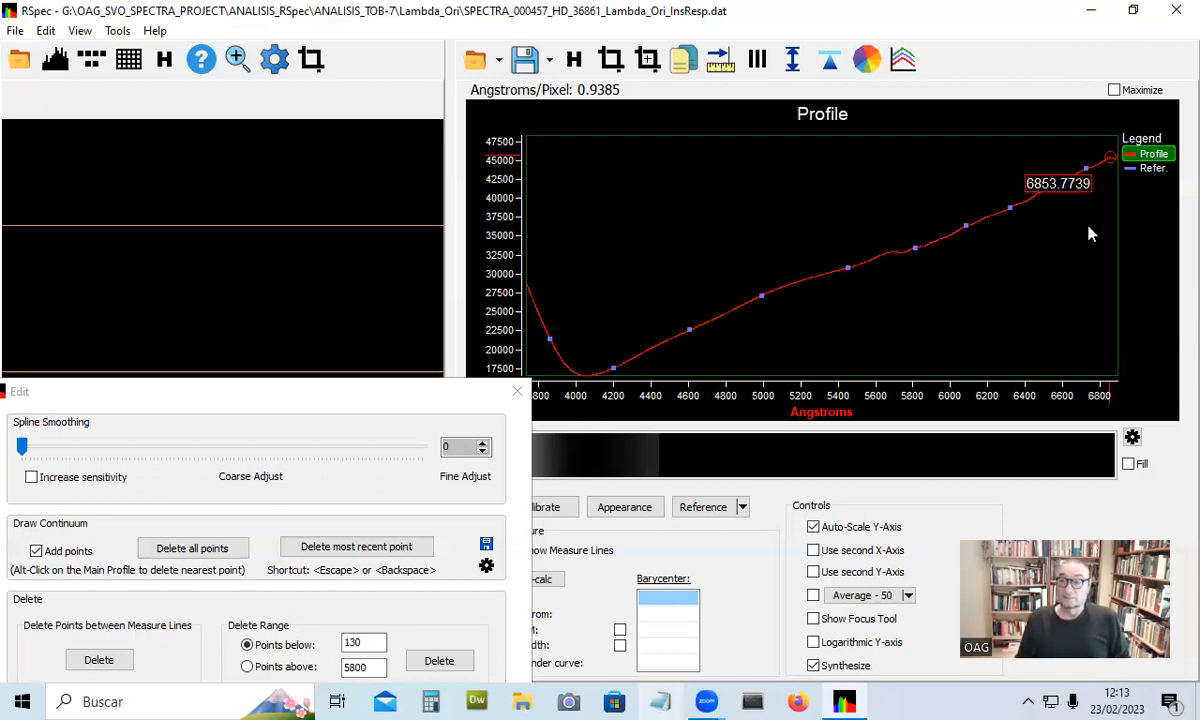
left_click(549, 339)
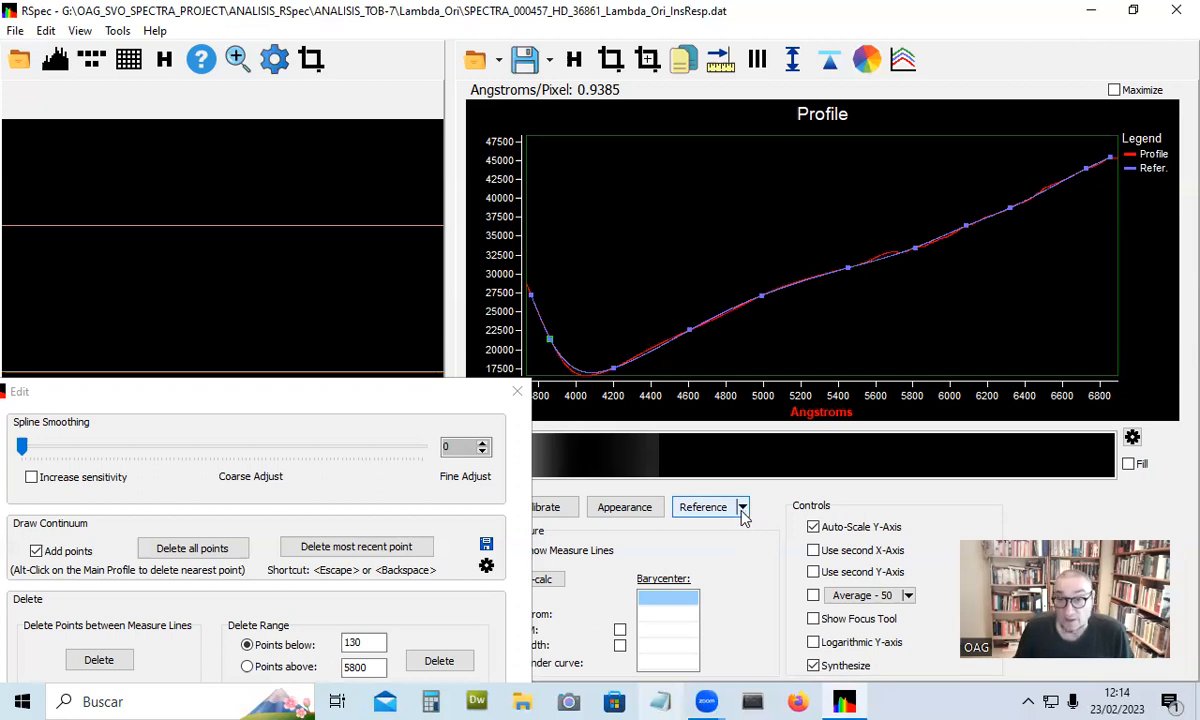
Step: Start saving the profile data as a .dat file, choosing the Reference series as the data to save
left_click(742, 508)
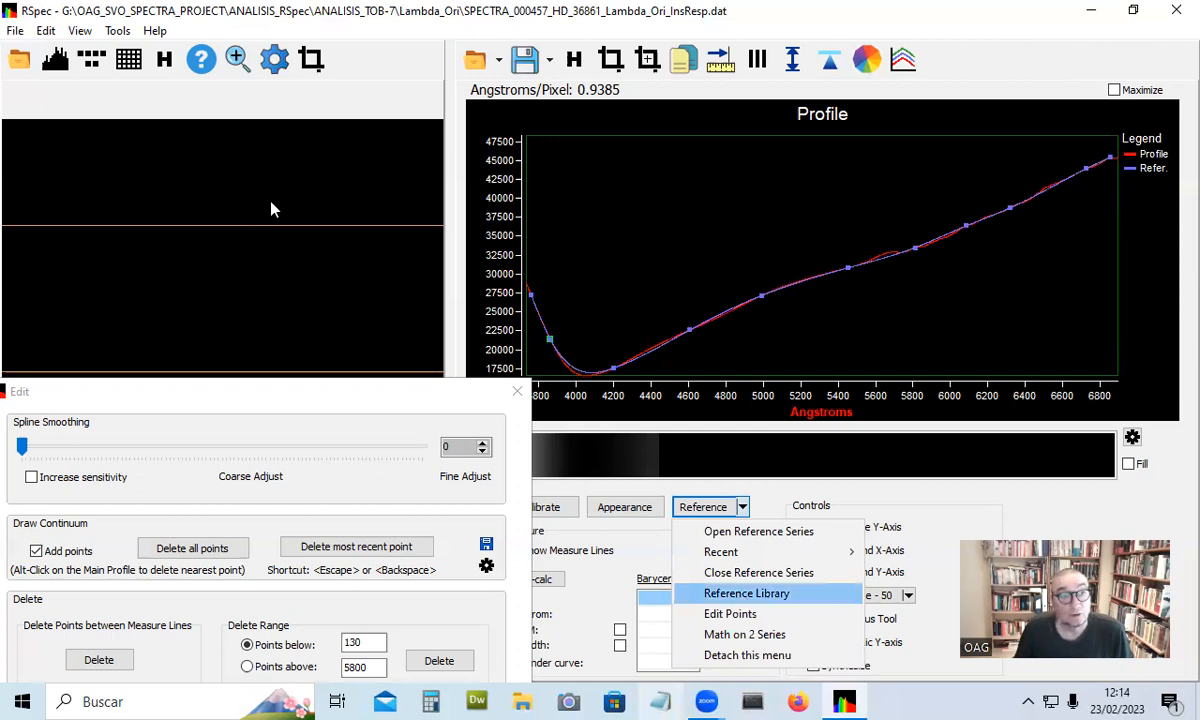
left_click(15, 30)
mouse_move(60, 77)
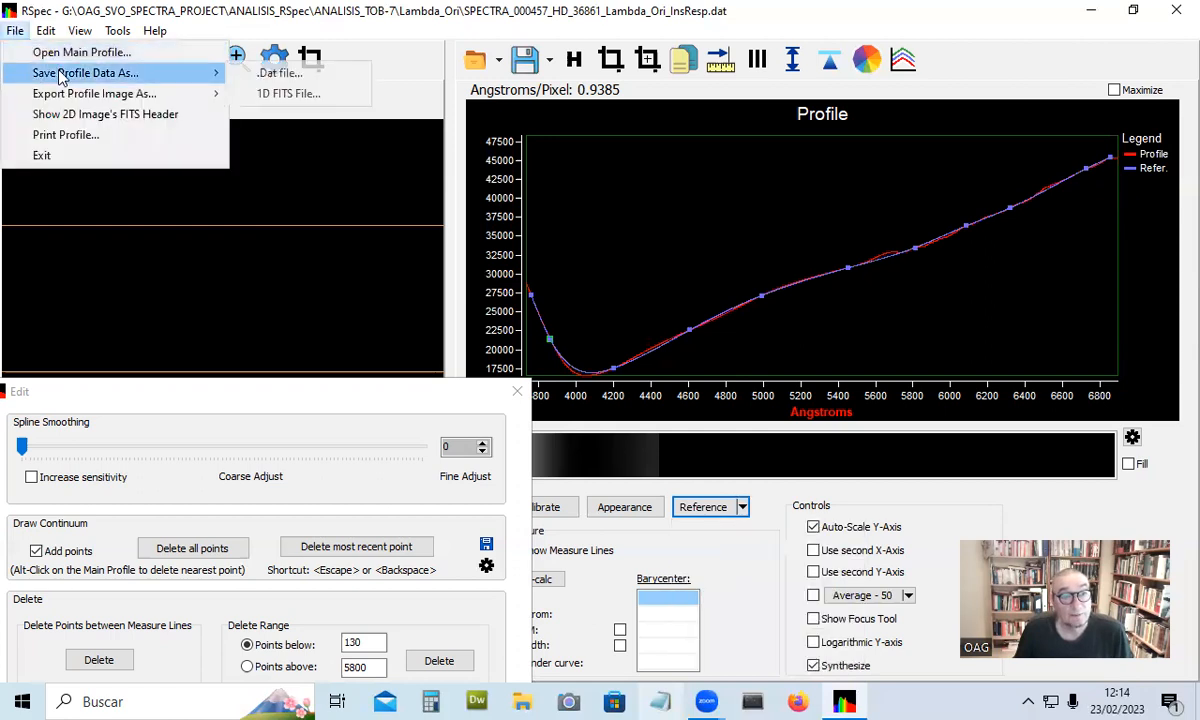
left_click(280, 74)
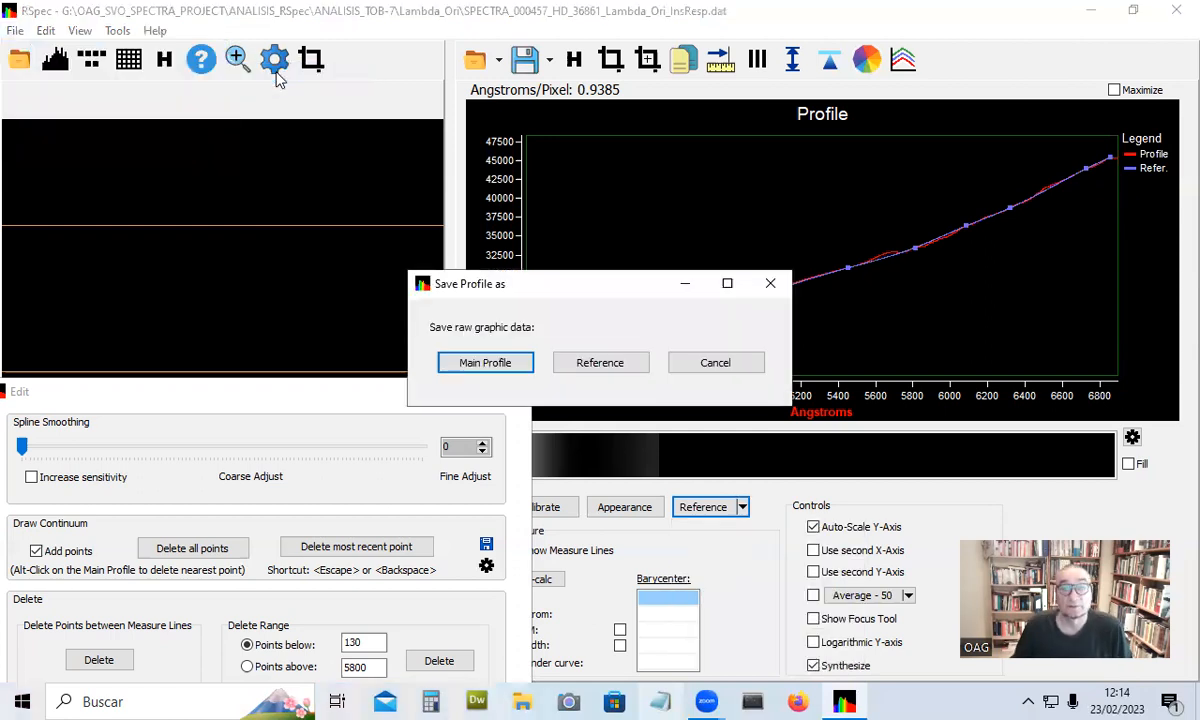
left_click(584, 362)
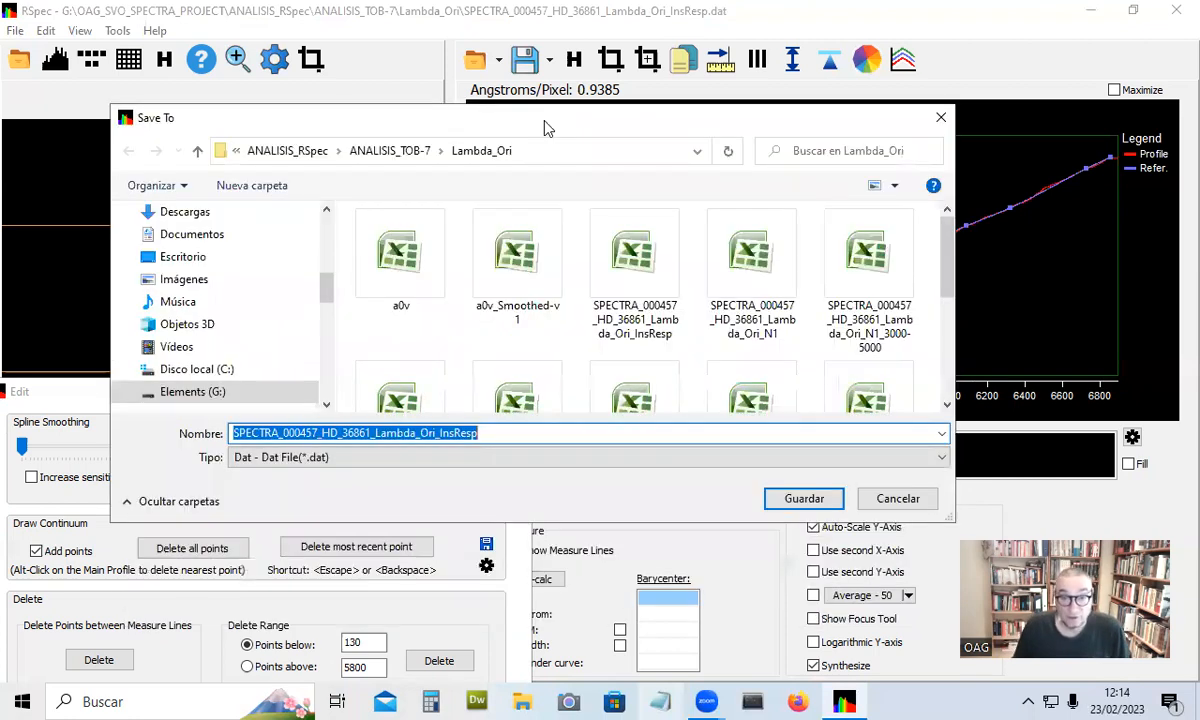
Step: Save the reference data in the Lambda_Ori folder as a0v_Smoothed-v1_Ins_Resp and close the Edit window
left_click(503, 275)
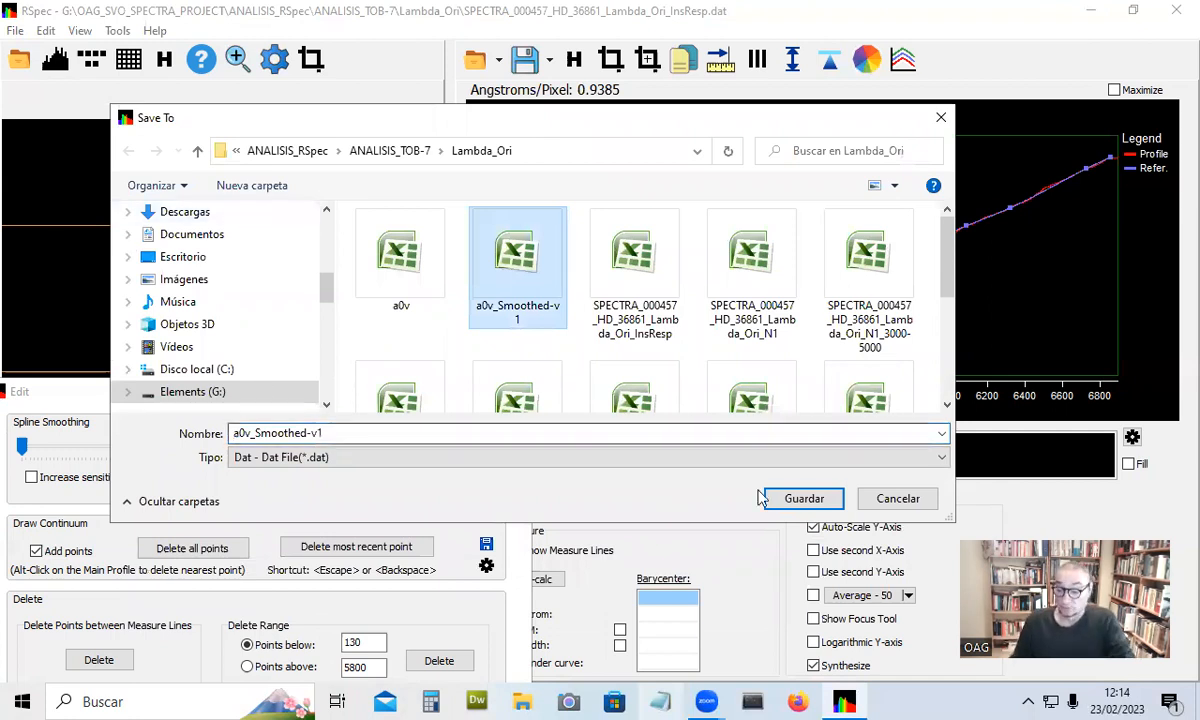
left_click(805, 498)
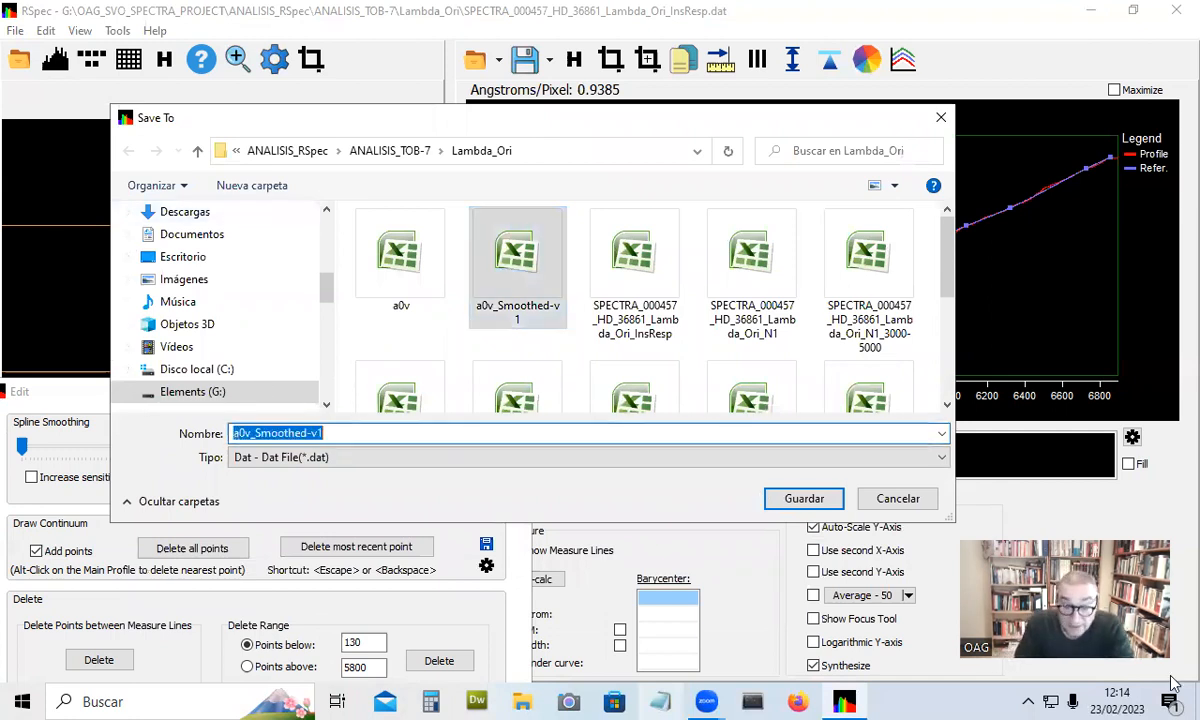
key("End")
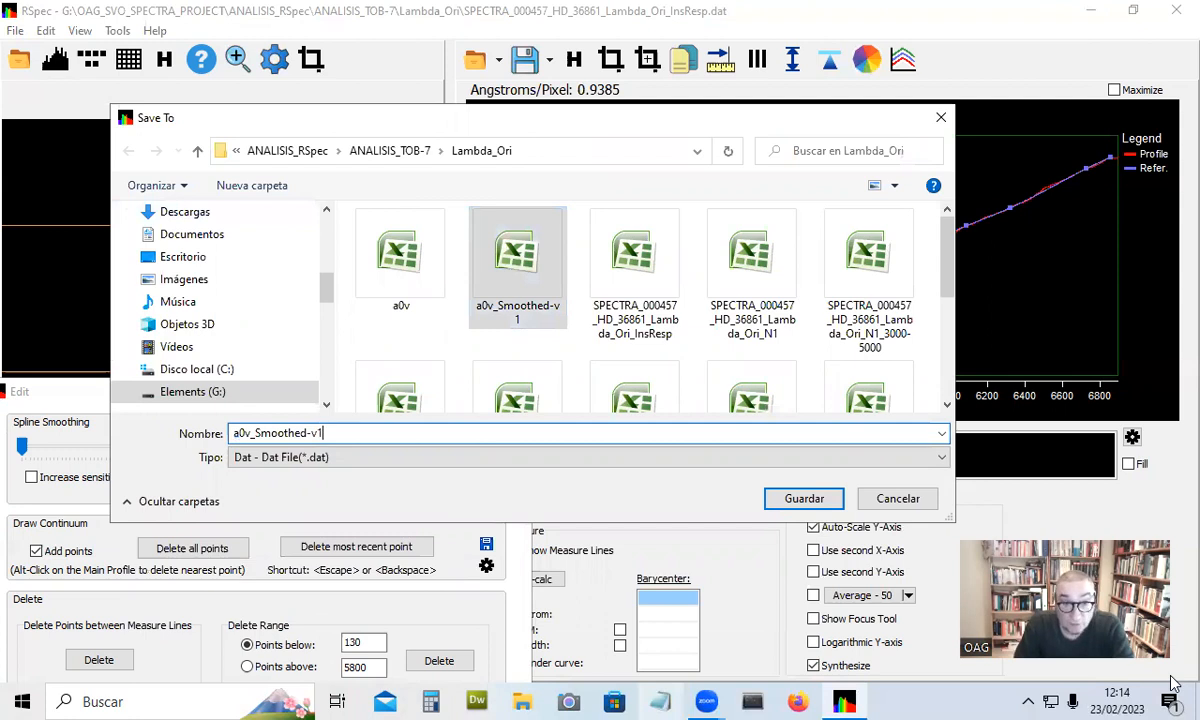
type("_IN")
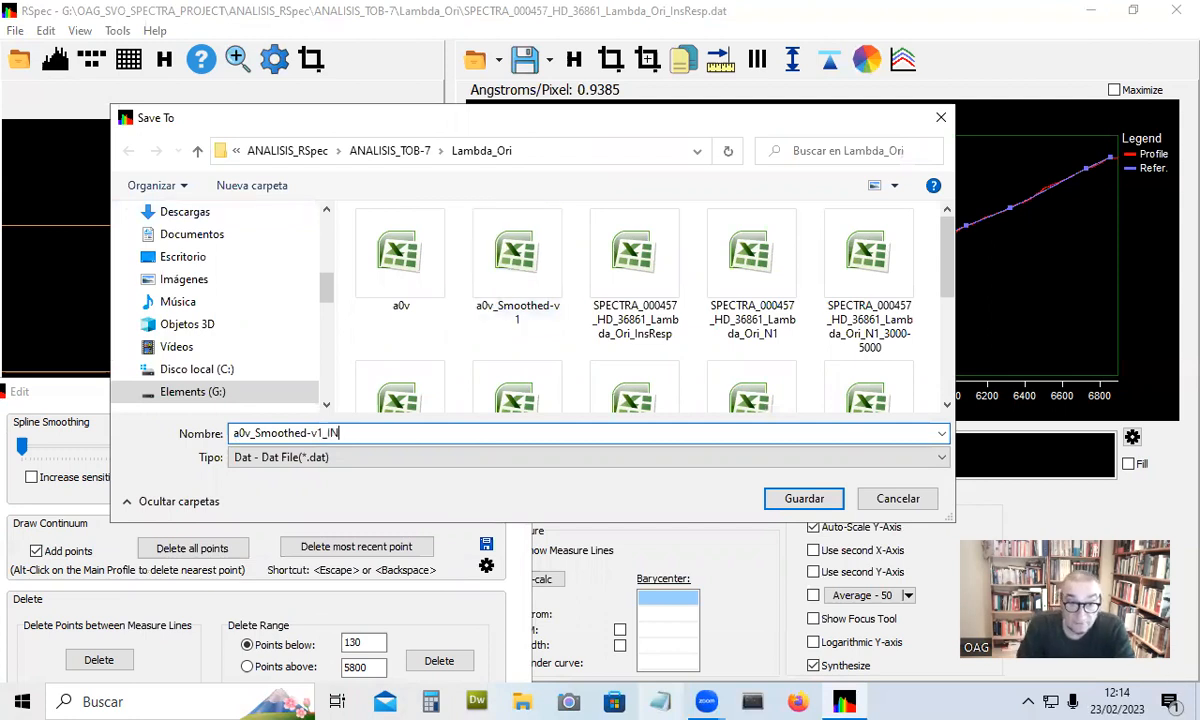
key("BackSpace")
type("ns")
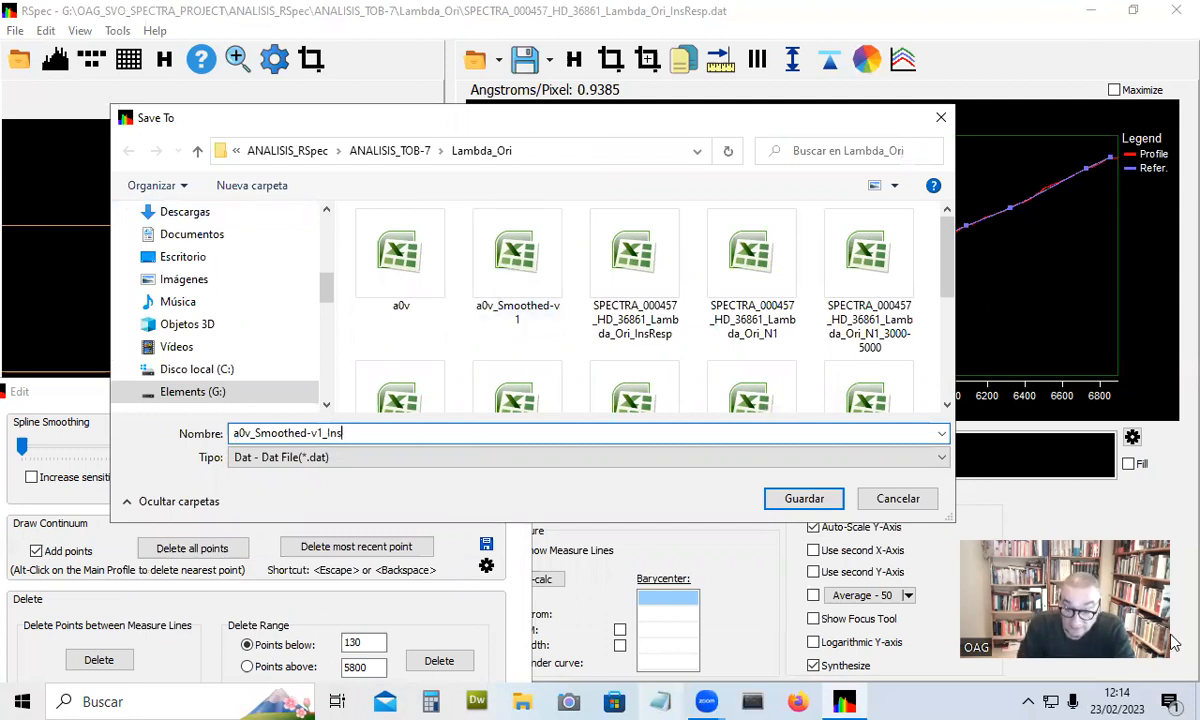
type("_Res")
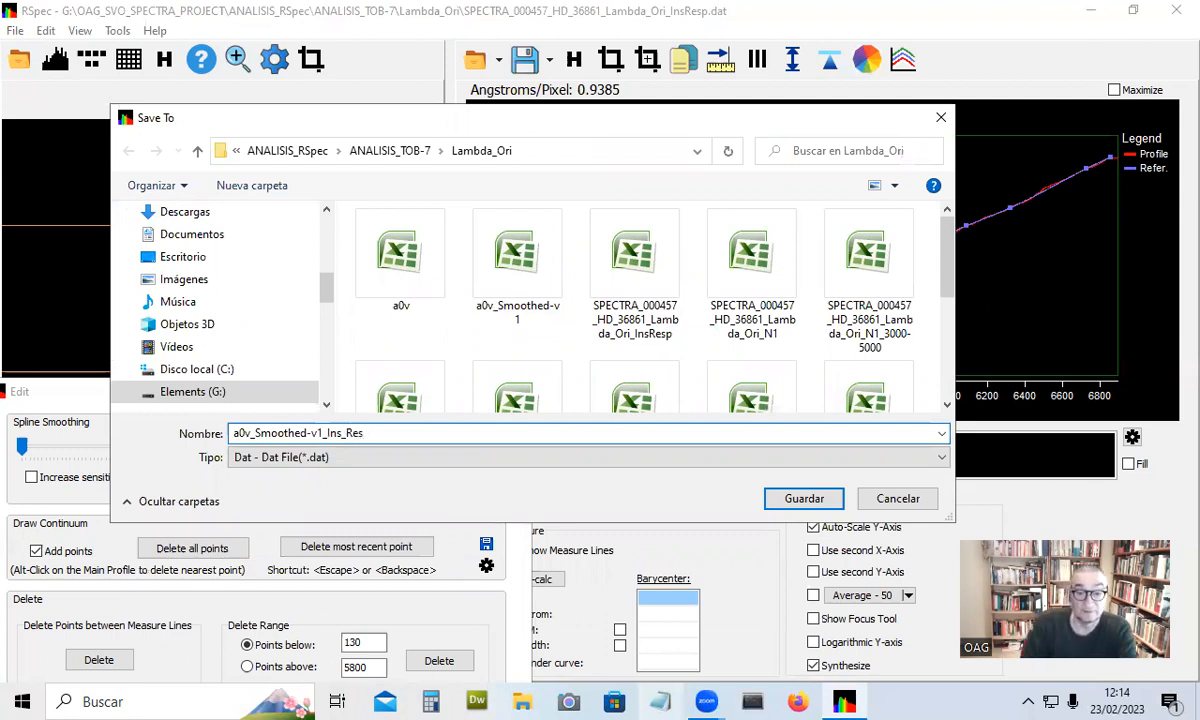
type("p")
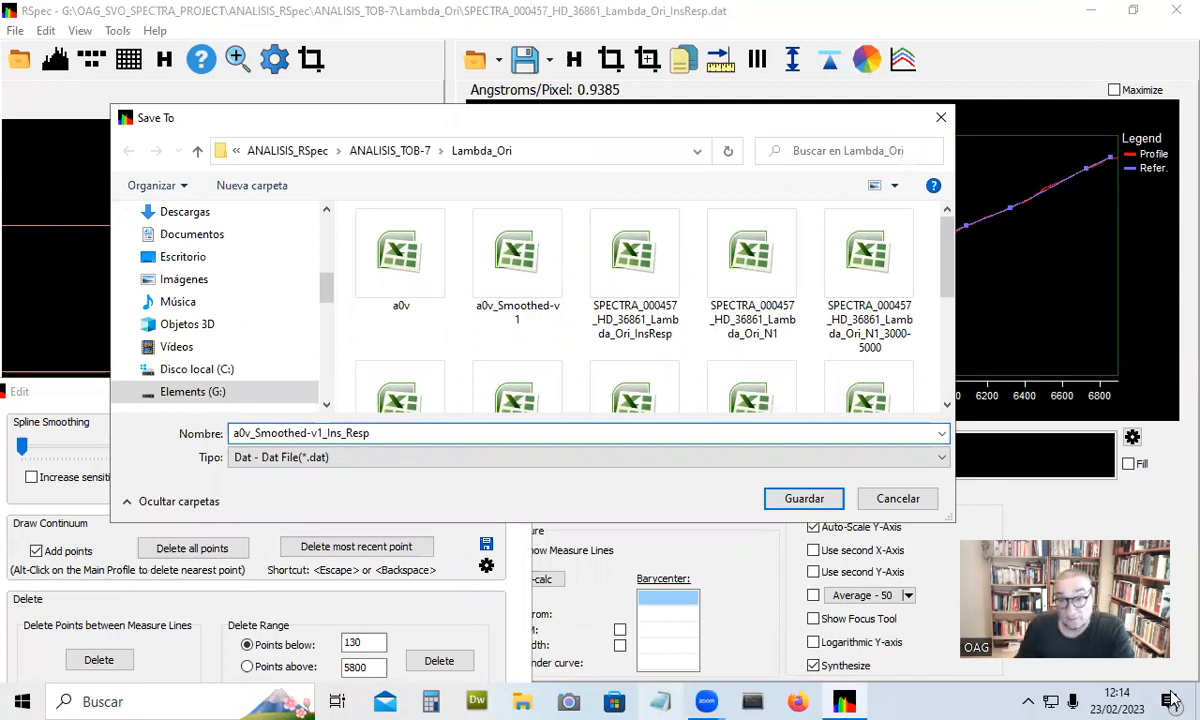
left_click(800, 499)
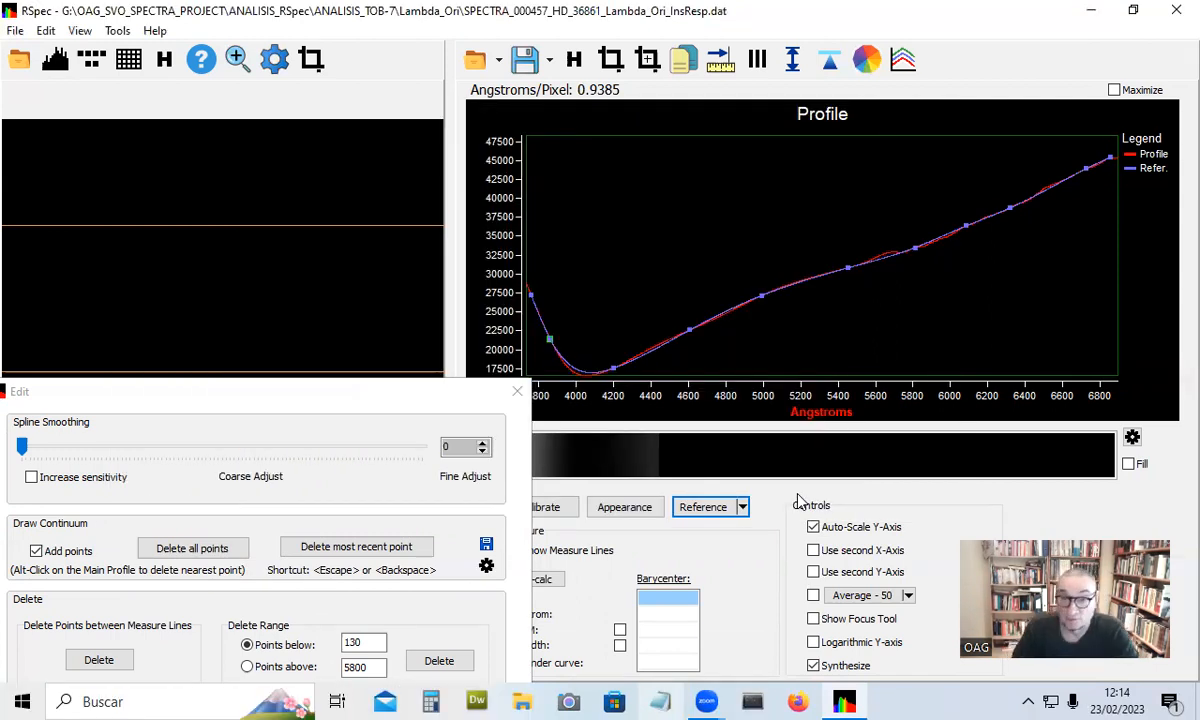
left_click(517, 393)
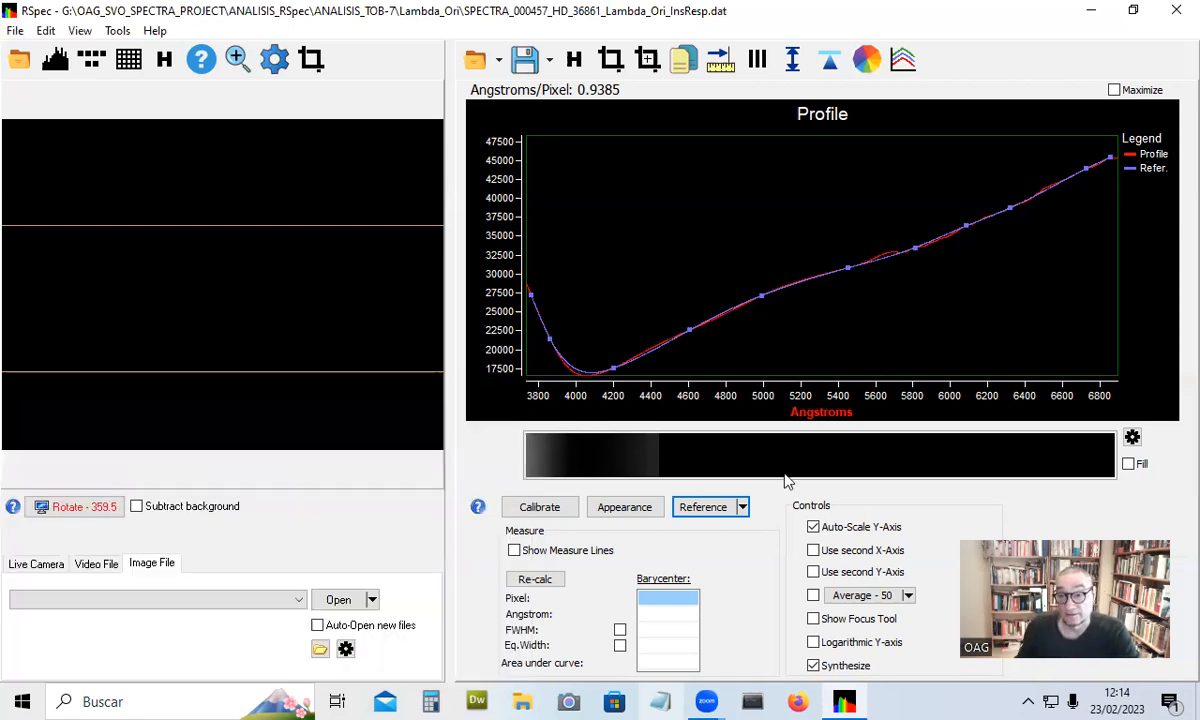
left_click(742, 509)
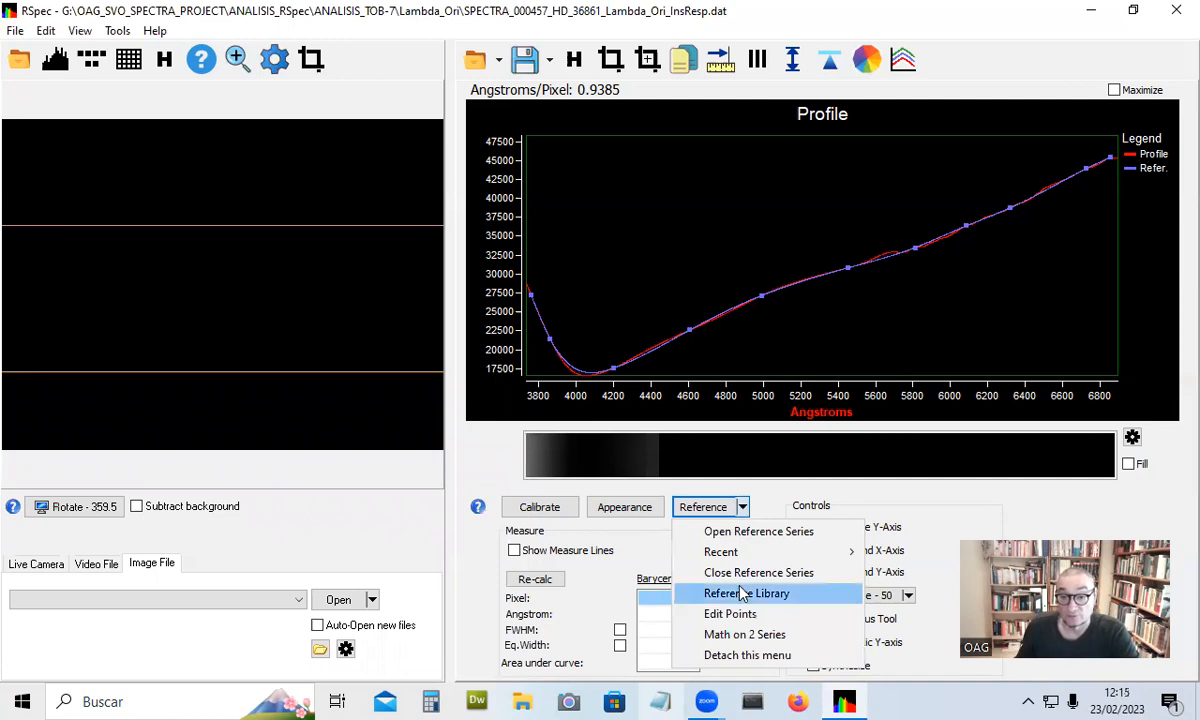
left_click(738, 533)
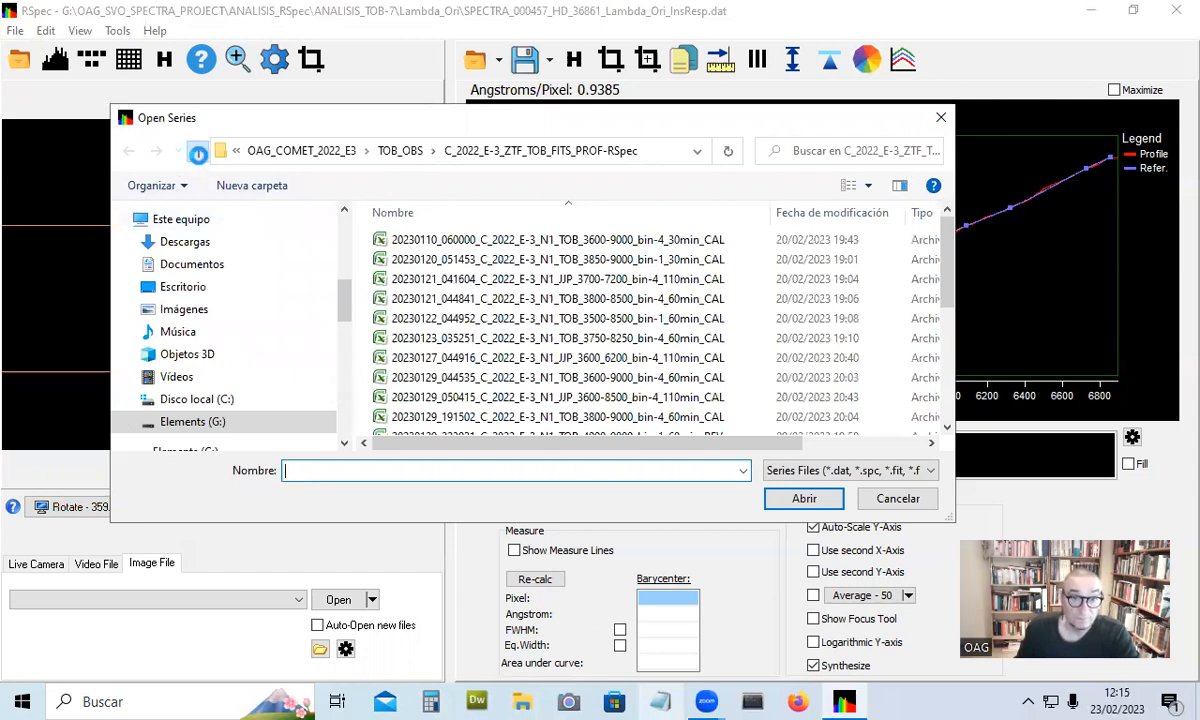
left_click(199, 152)
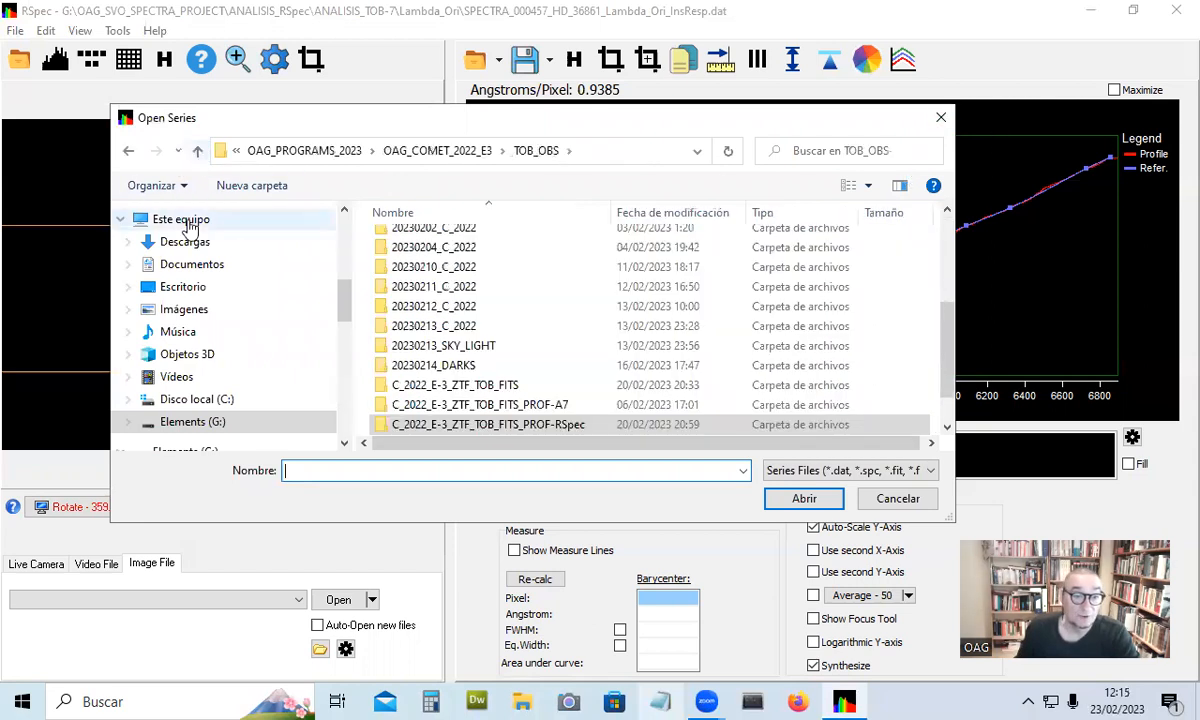
left_click(199, 152)
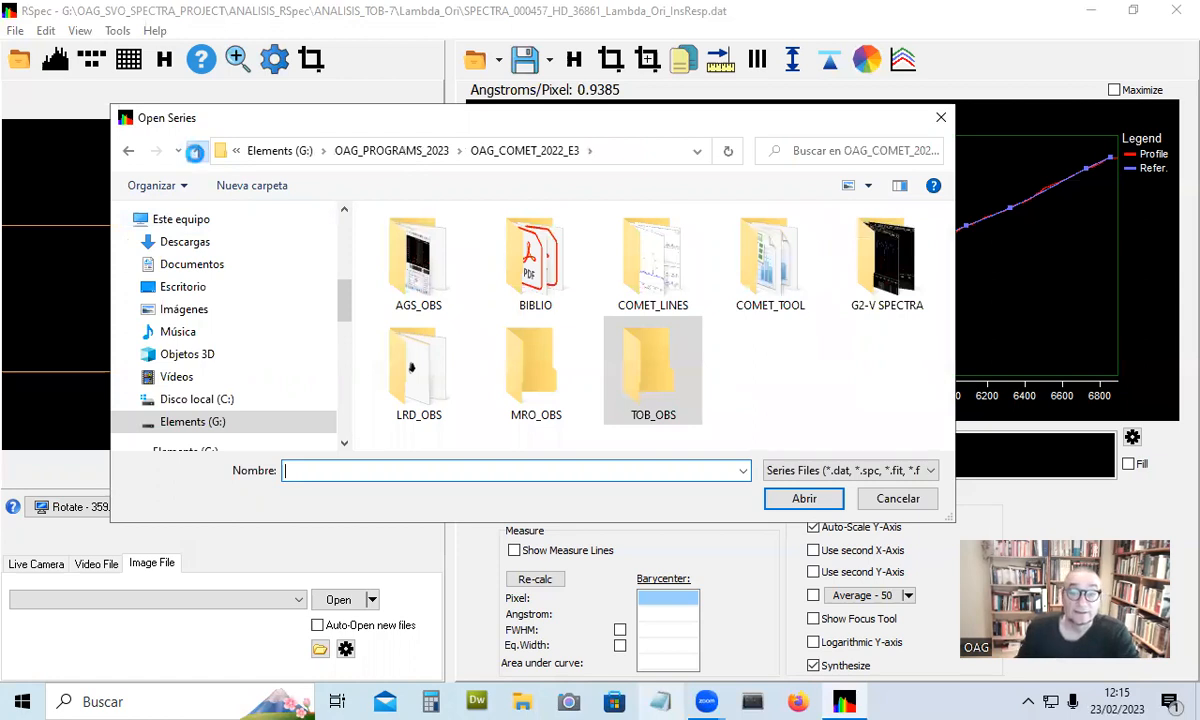
left_click(199, 152)
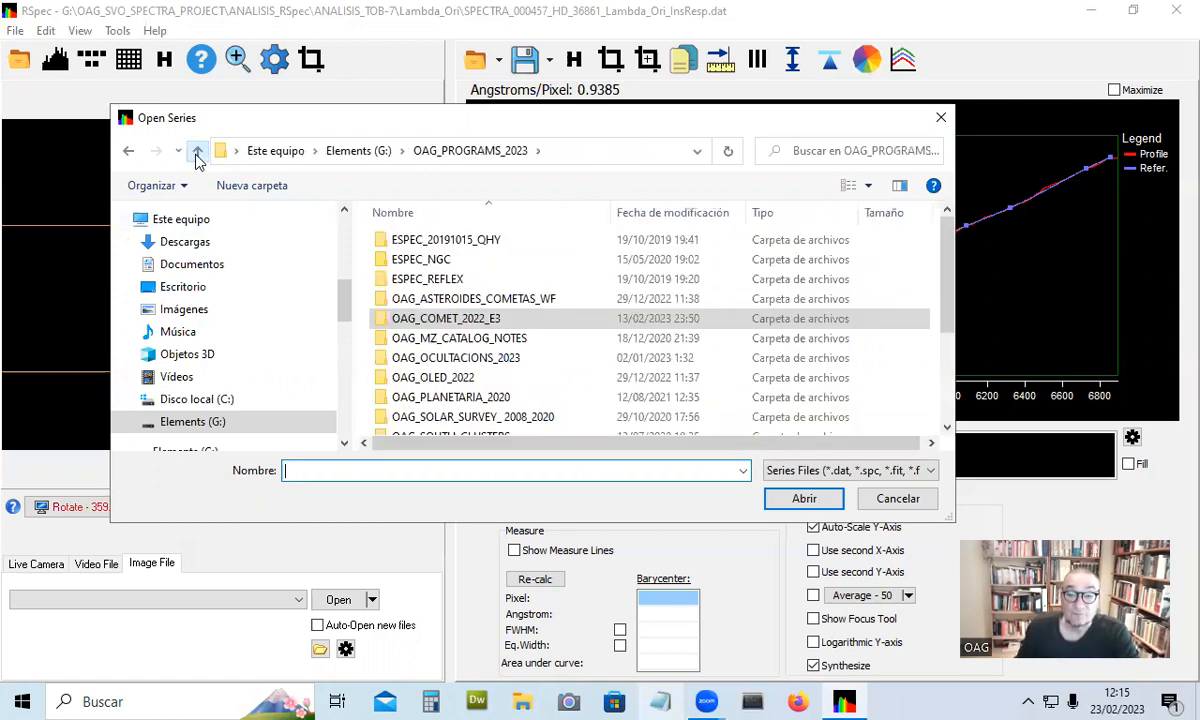
left_click_drag(945, 290, 945, 352)
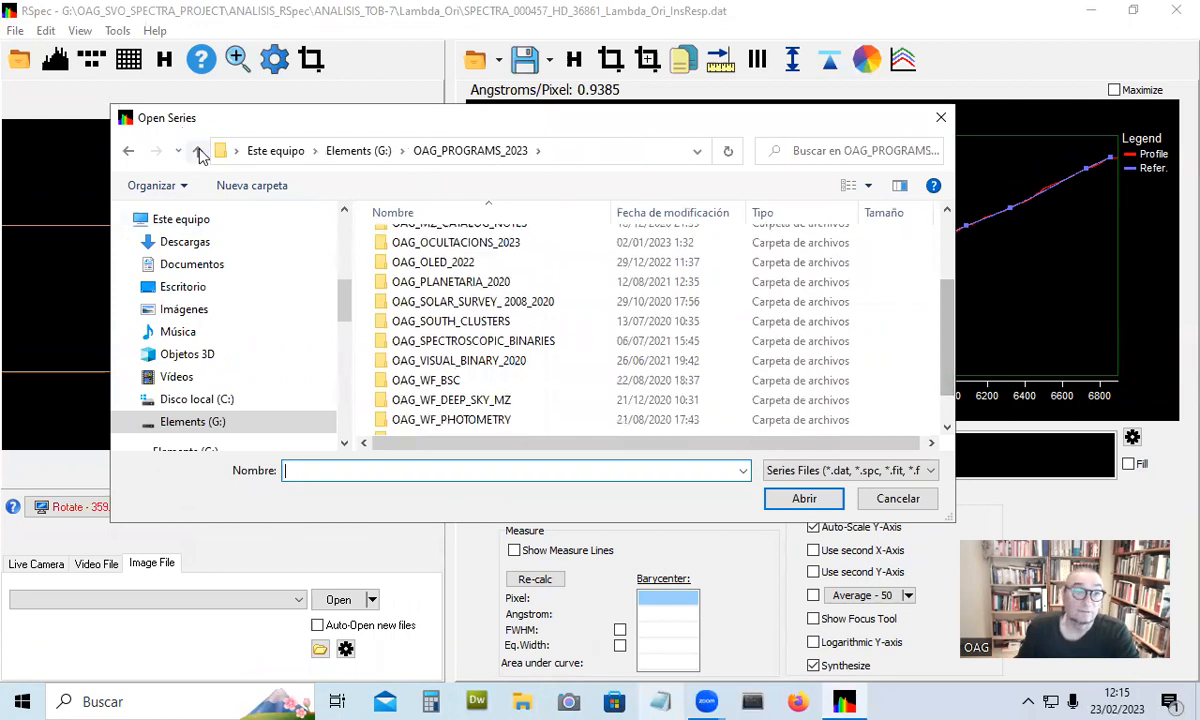
left_click(199, 152)
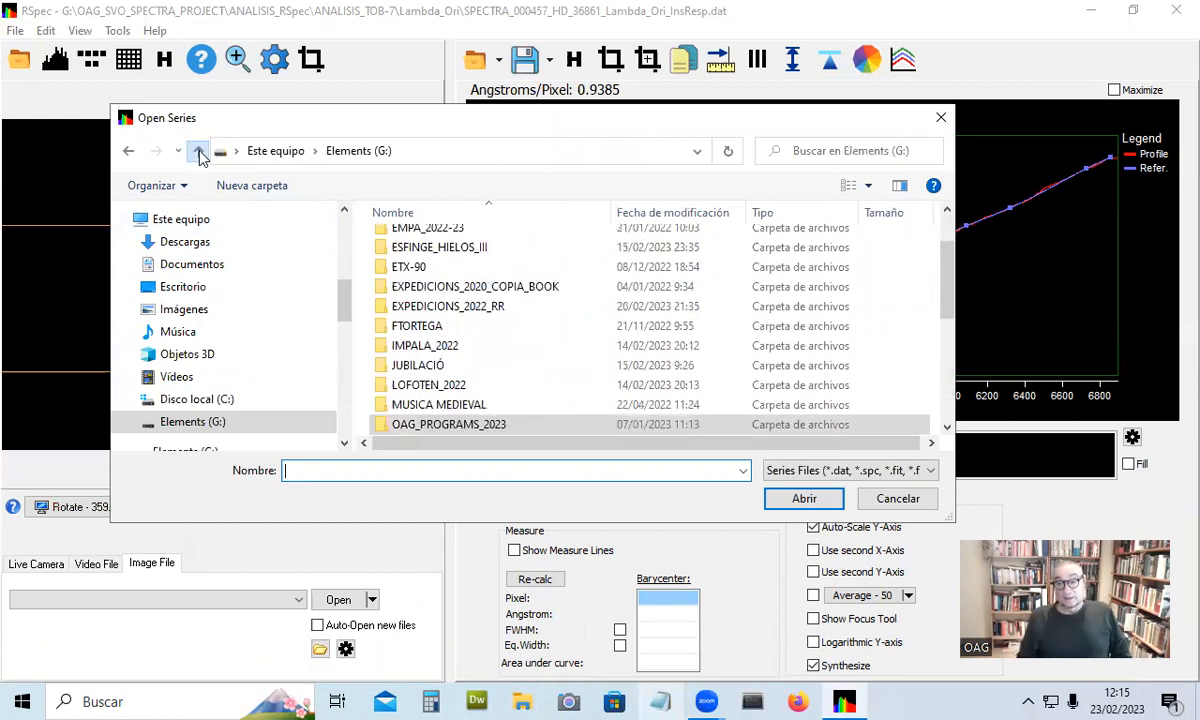
scroll(392, 258, "down", 3)
left_click(424, 267)
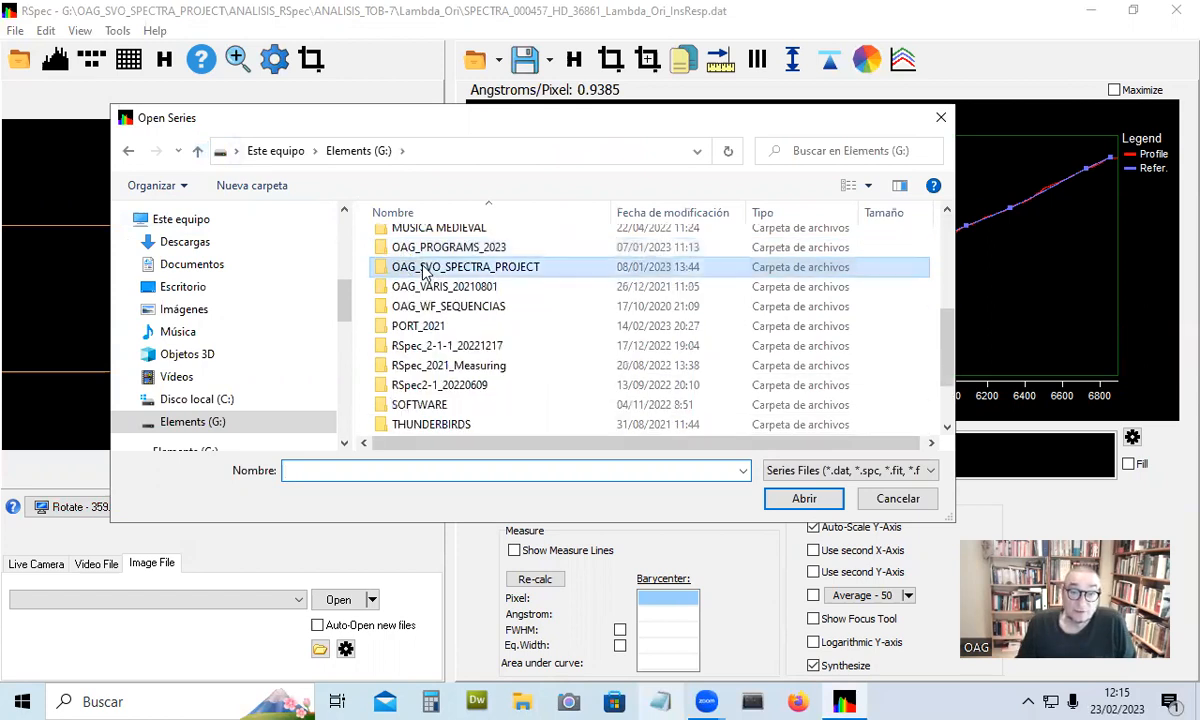
double_click(424, 267)
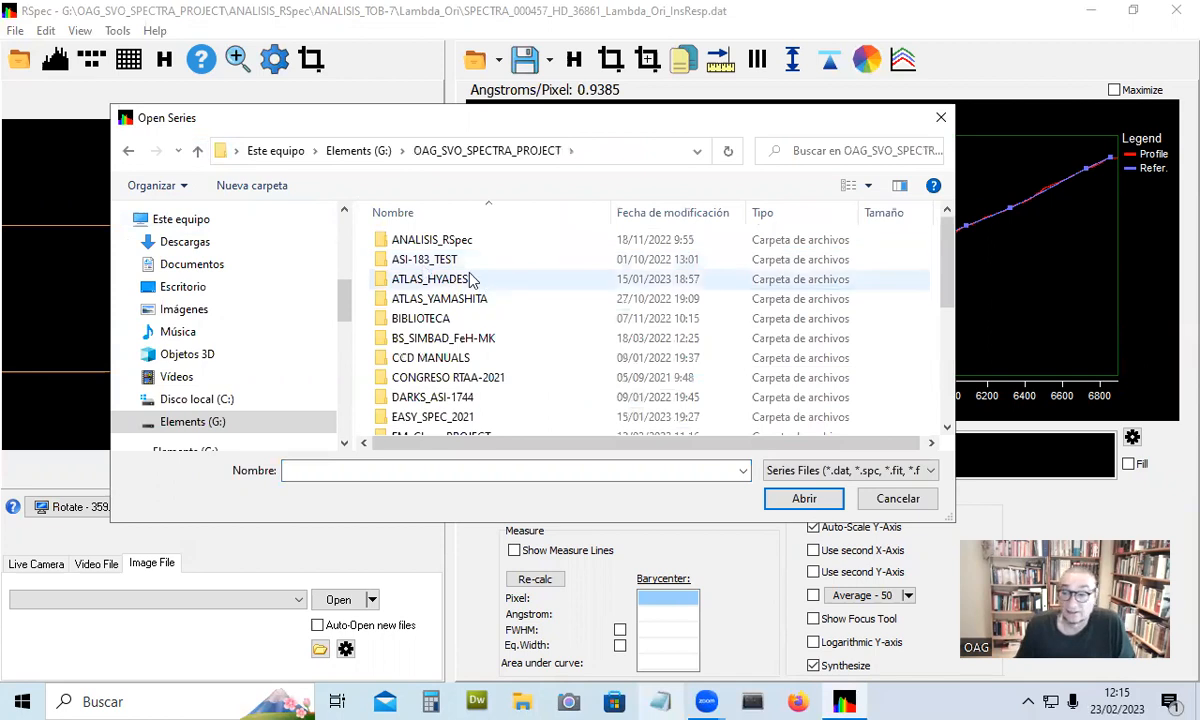
left_click(425, 240)
double_click(425, 240)
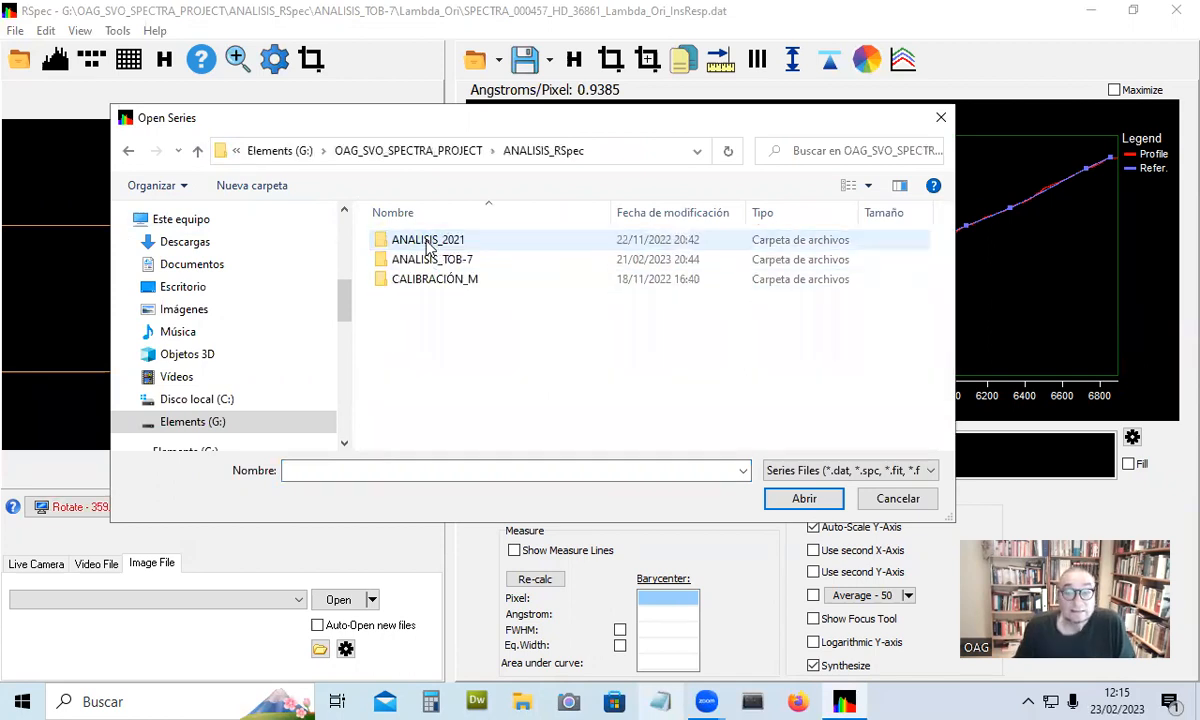
left_click(407, 259)
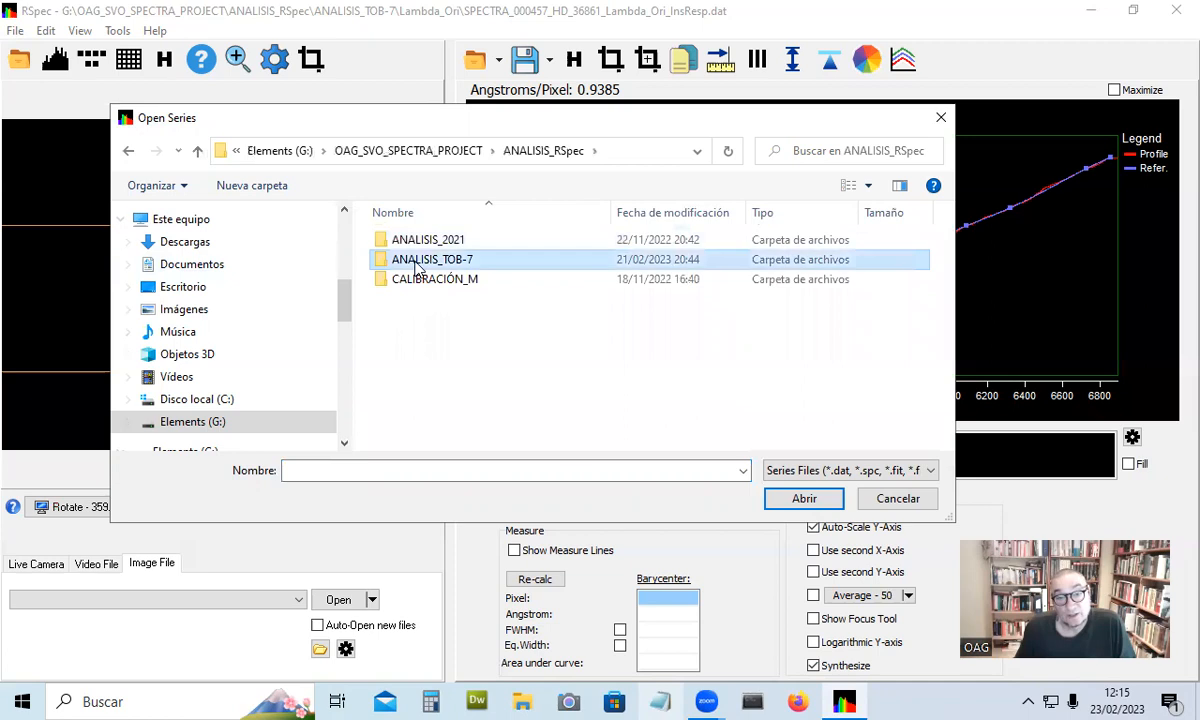
double_click(407, 259)
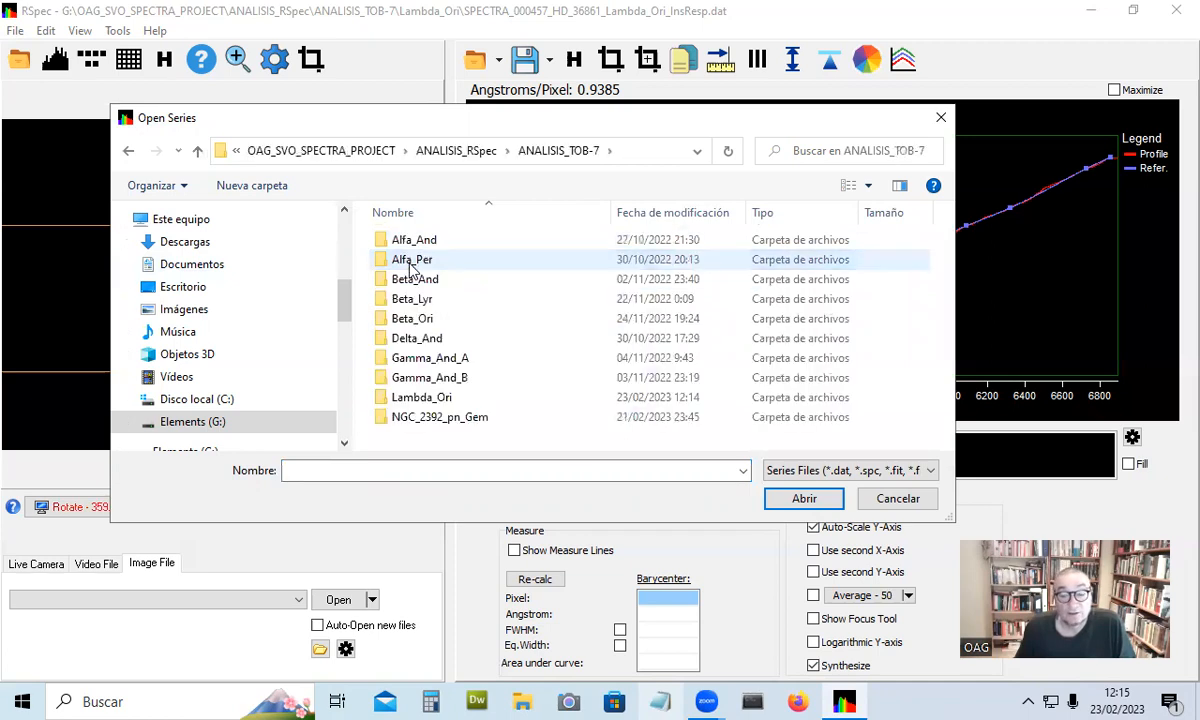
left_click(424, 401)
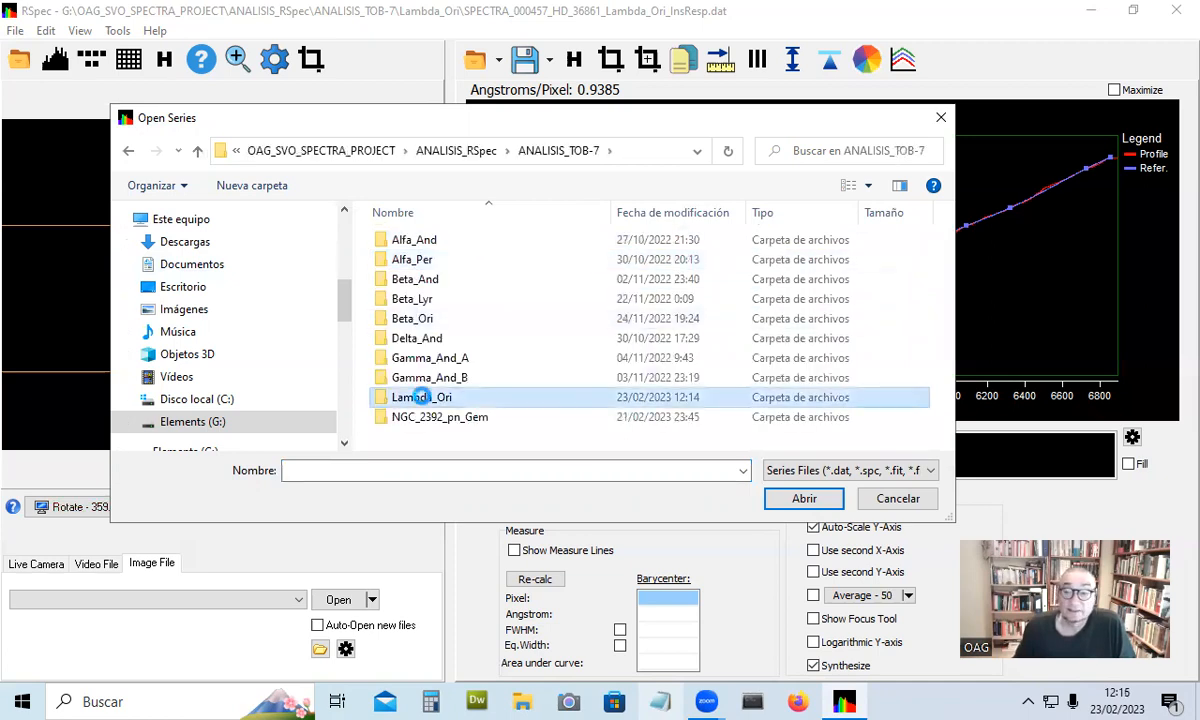
double_click(425, 399)
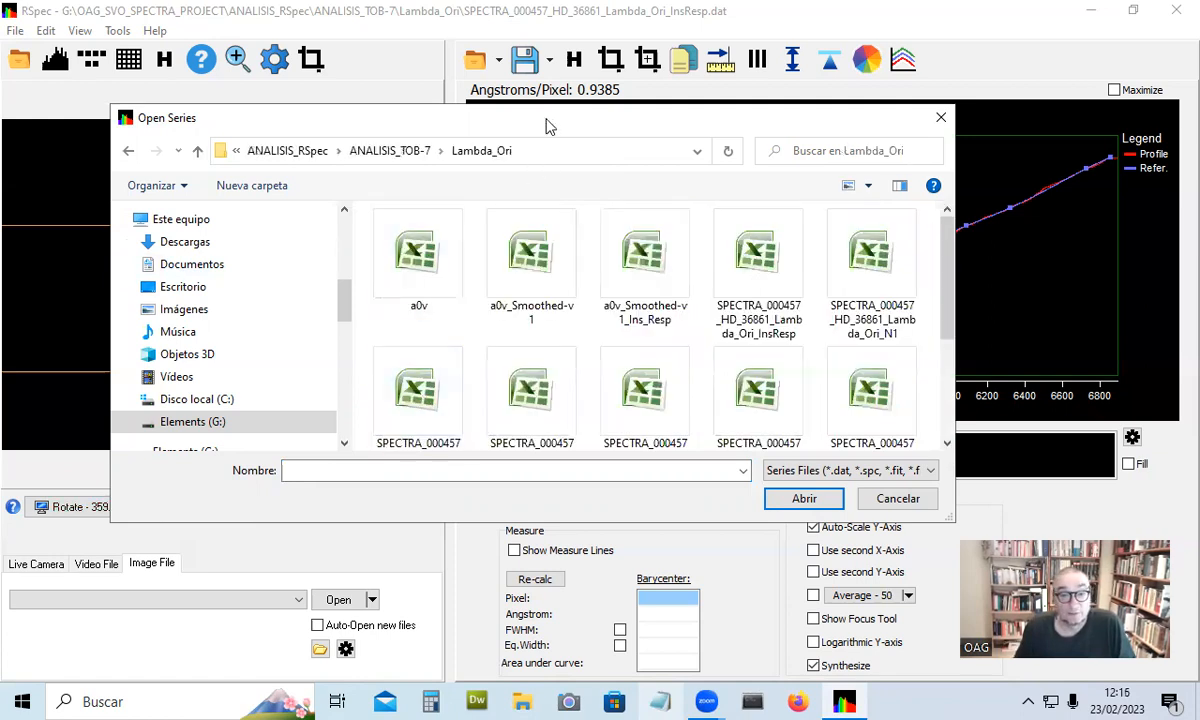
left_click_drag(548, 126, 468, 276)
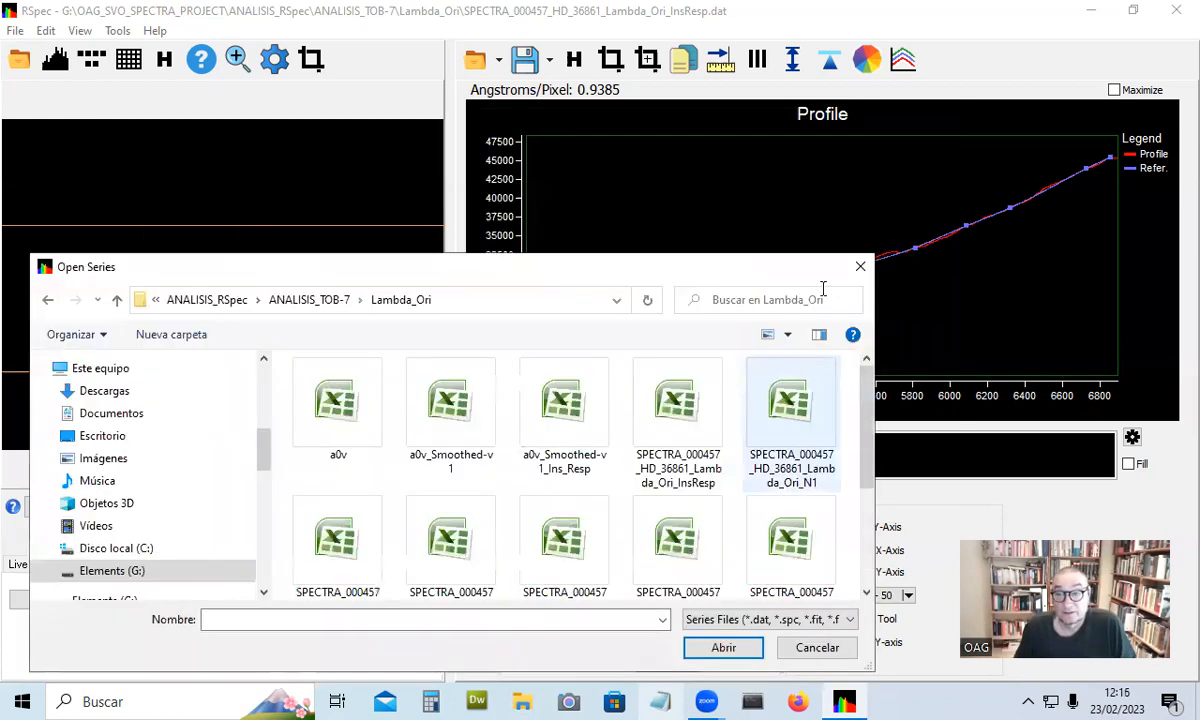
left_click(859, 268)
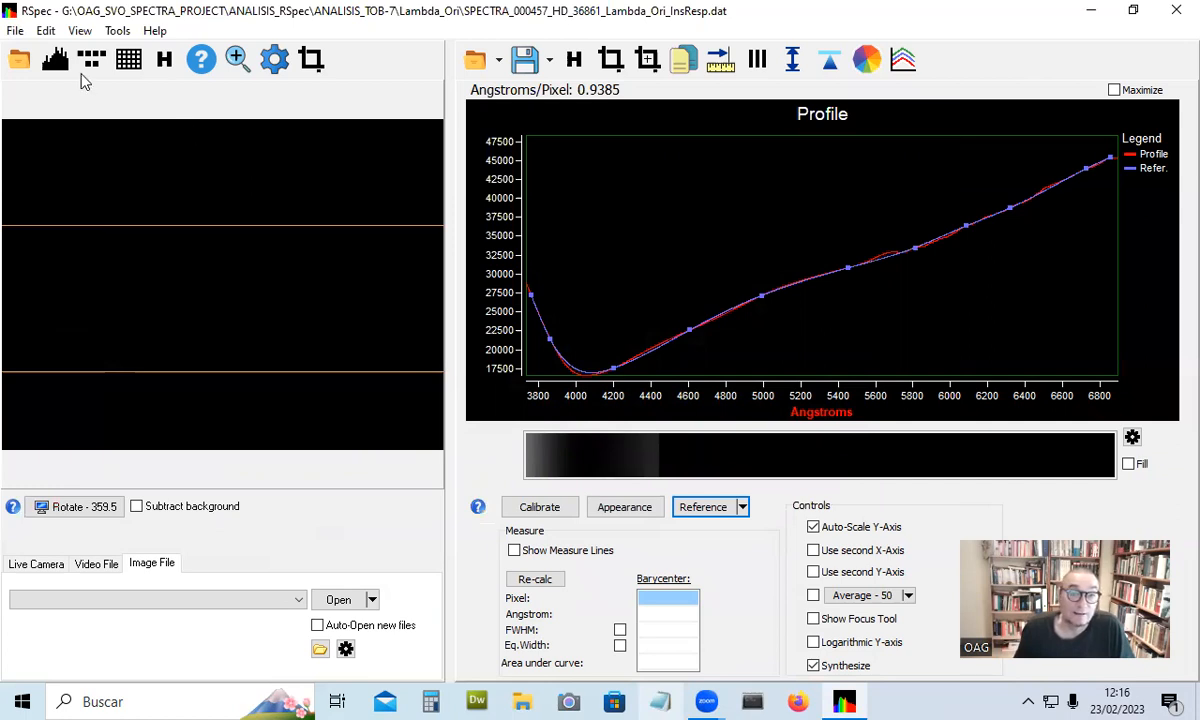
Step: Close the reference series and delete all the continuum points drawn on the profile
left_click(743, 508)
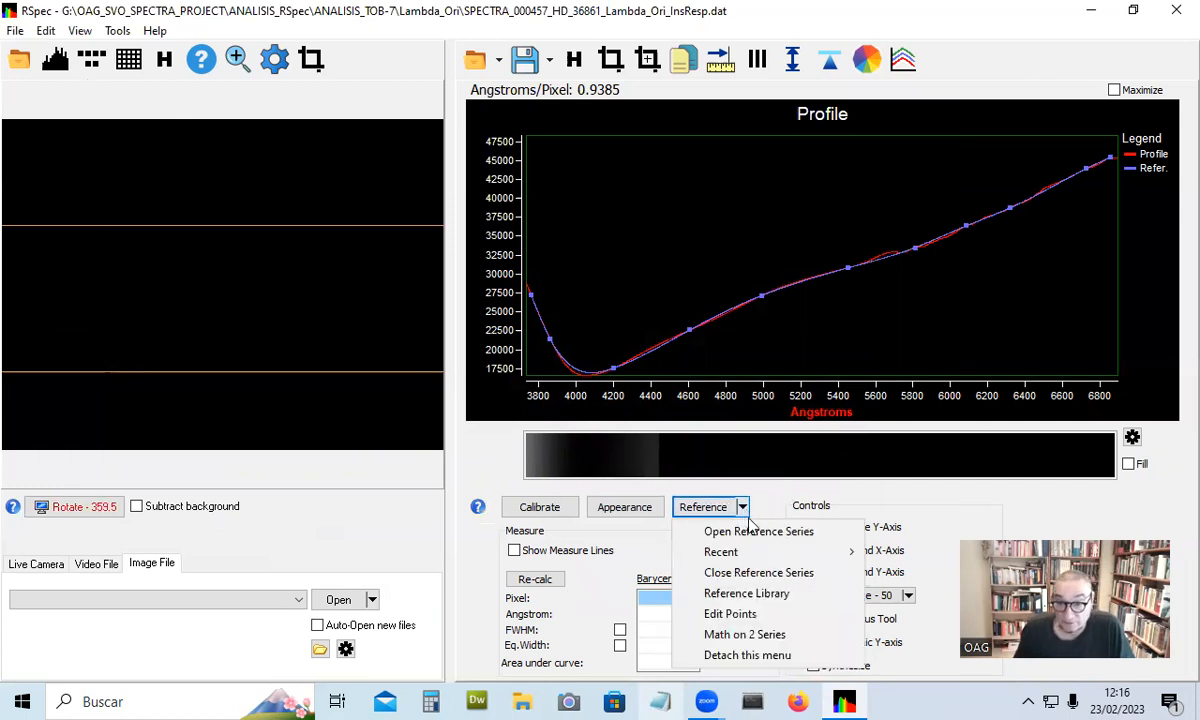
left_click(762, 573)
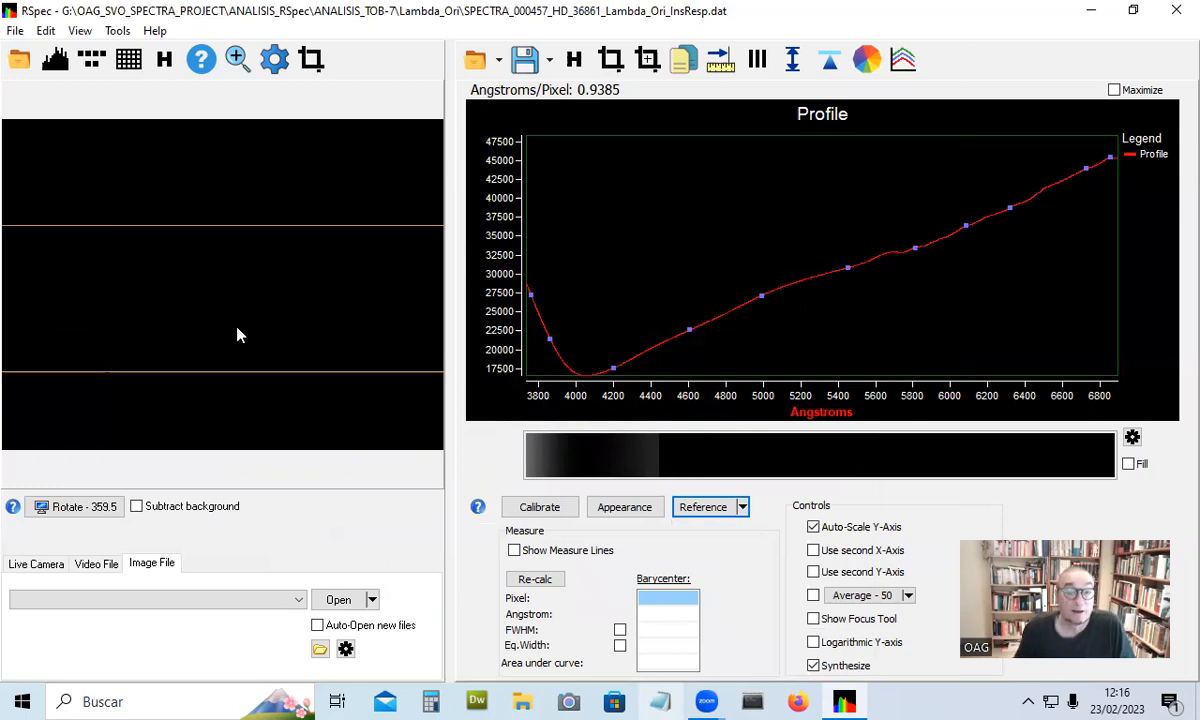
left_click(514, 551)
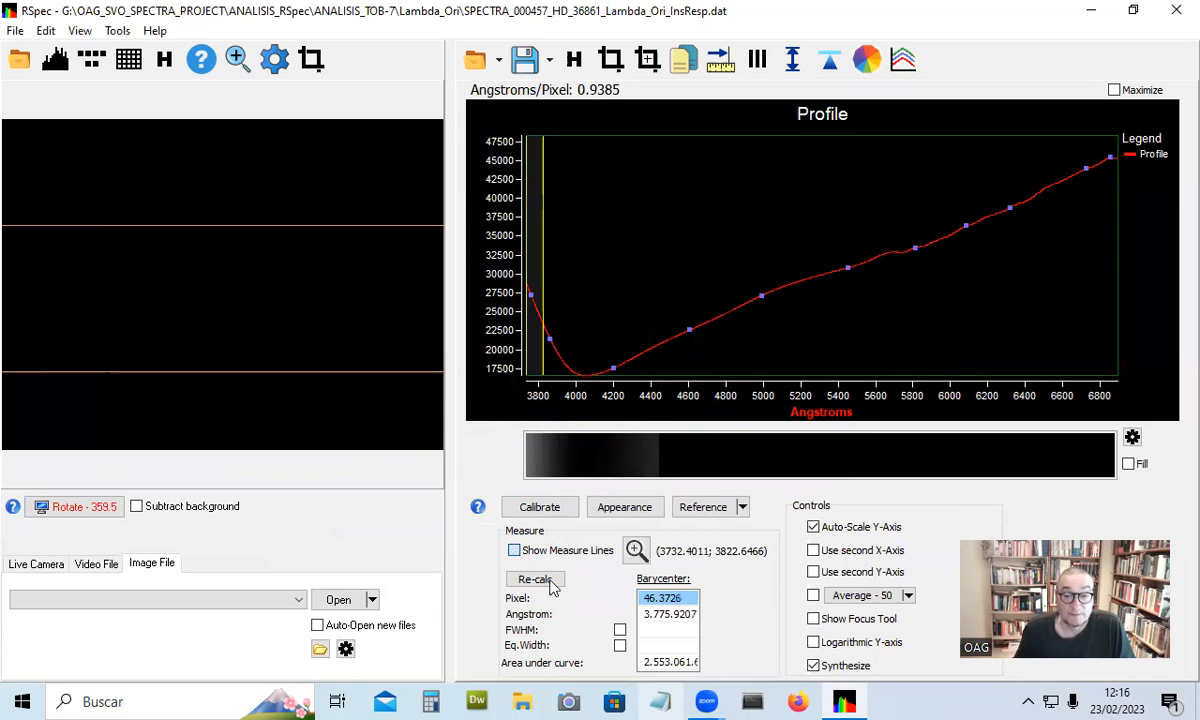
left_click(743, 508)
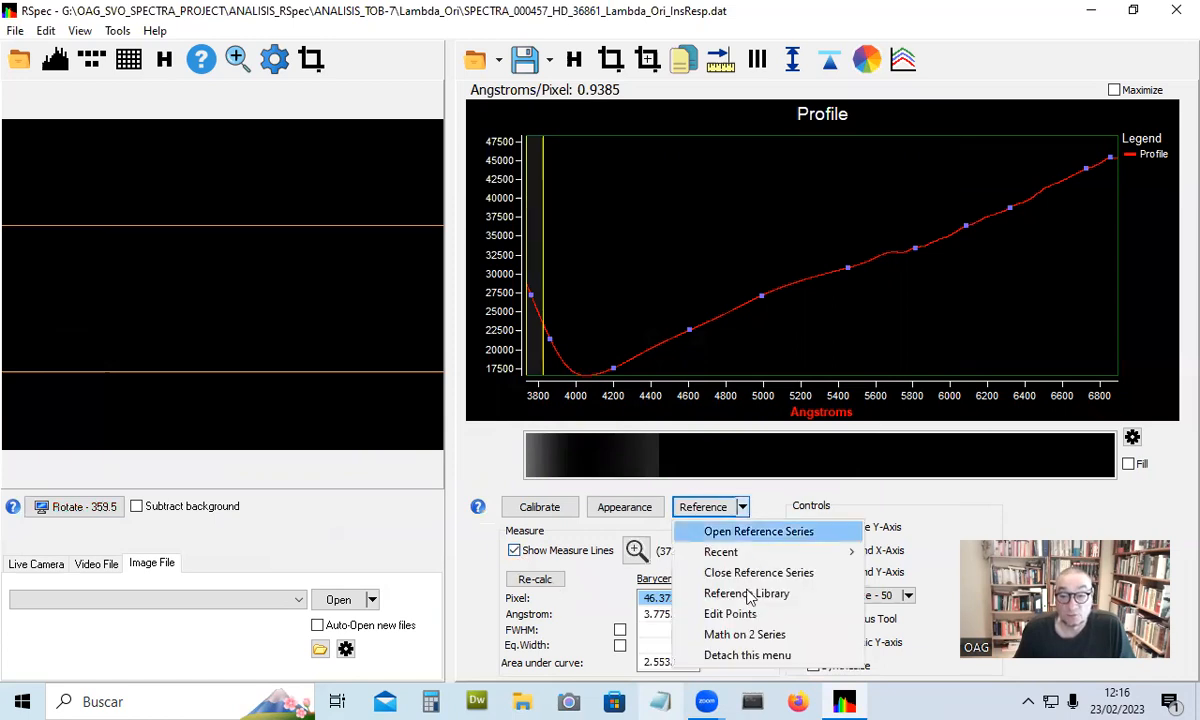
left_click(740, 616)
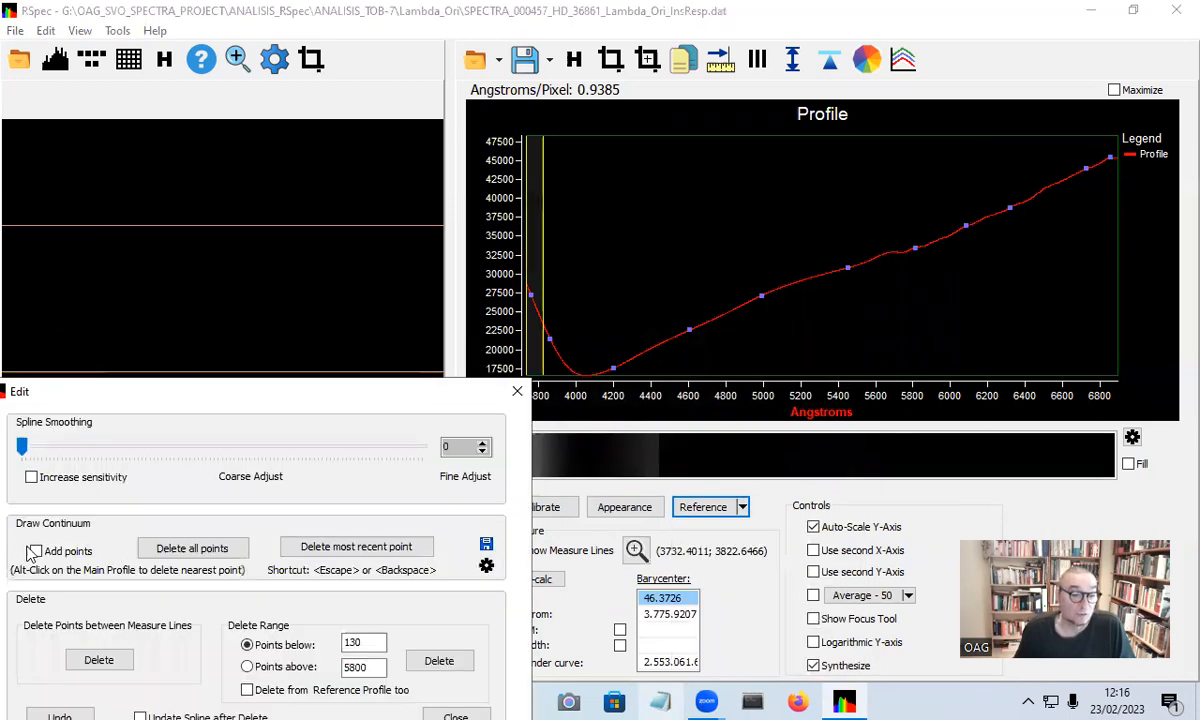
left_click(188, 552)
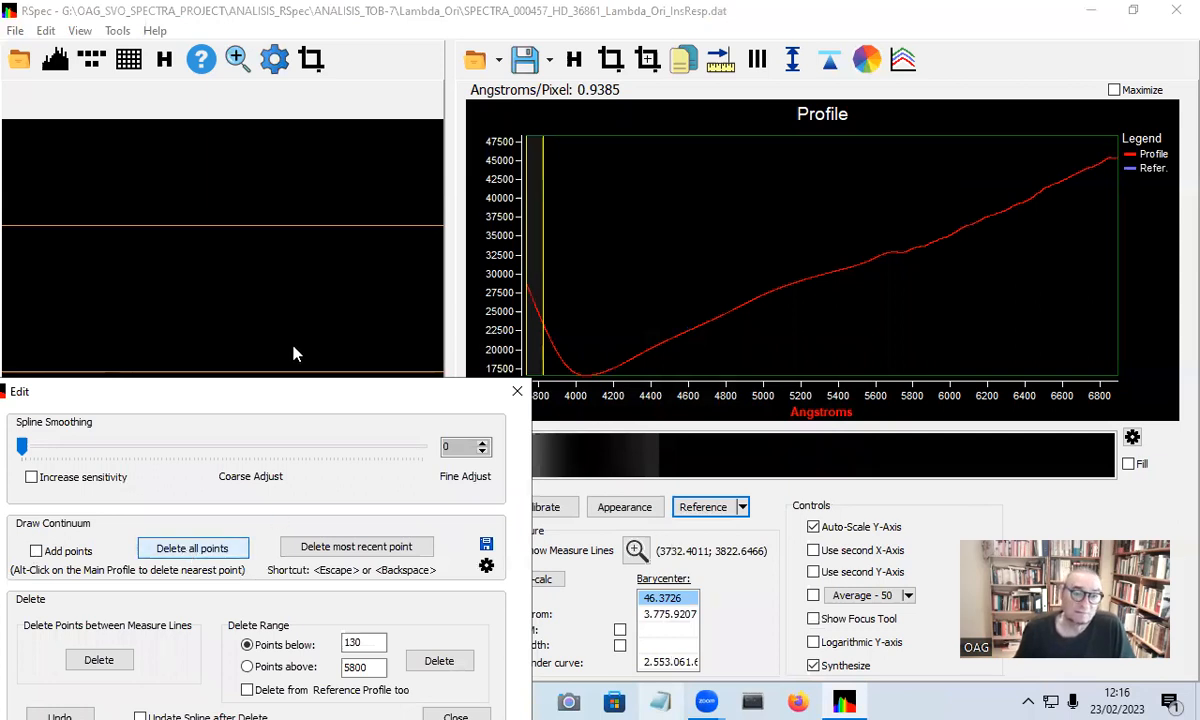
left_click(516, 391)
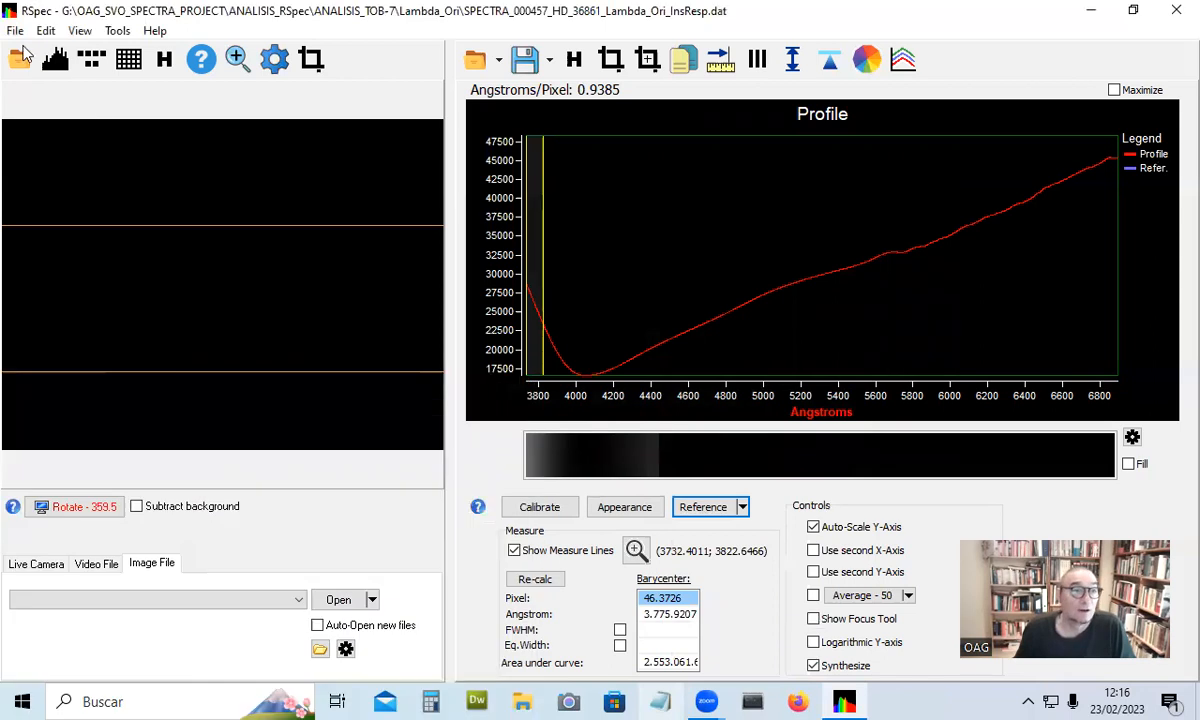
Step: Open SPECTRA_000457_HD_36861_Lambda_Ori_SC-1 from the Lambda_Ori folder as the main profile and hide the measure lines
left_click(14, 31)
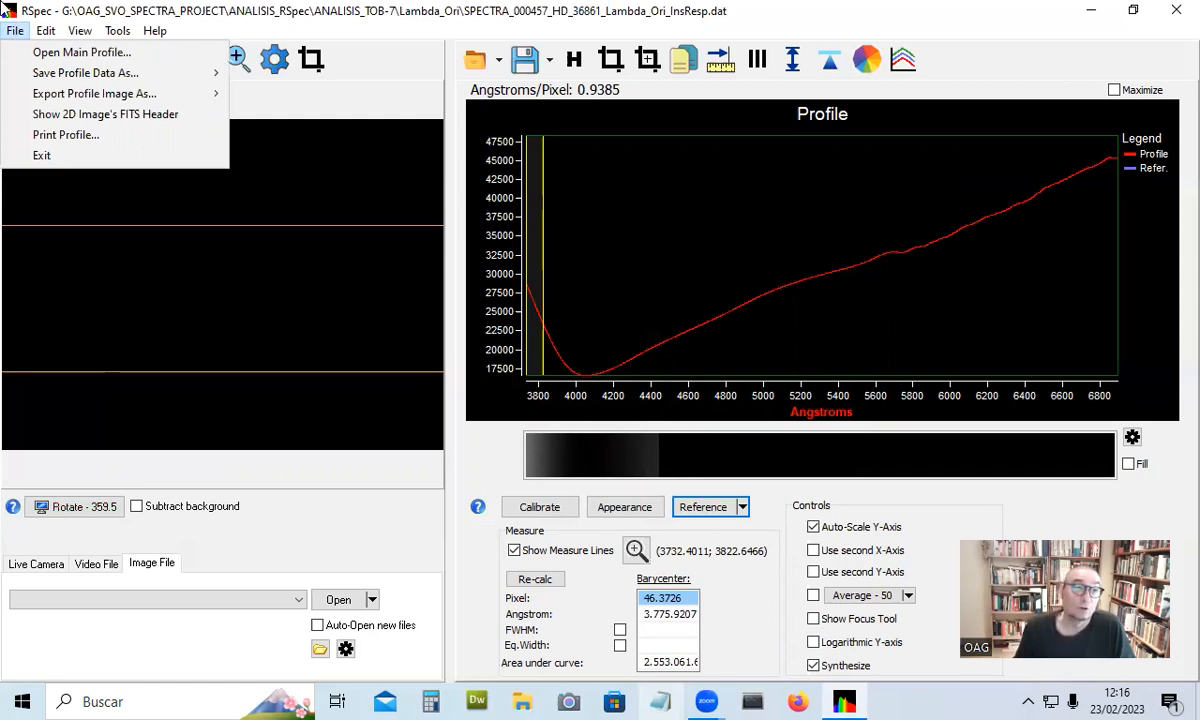
mouse_move(40, 33)
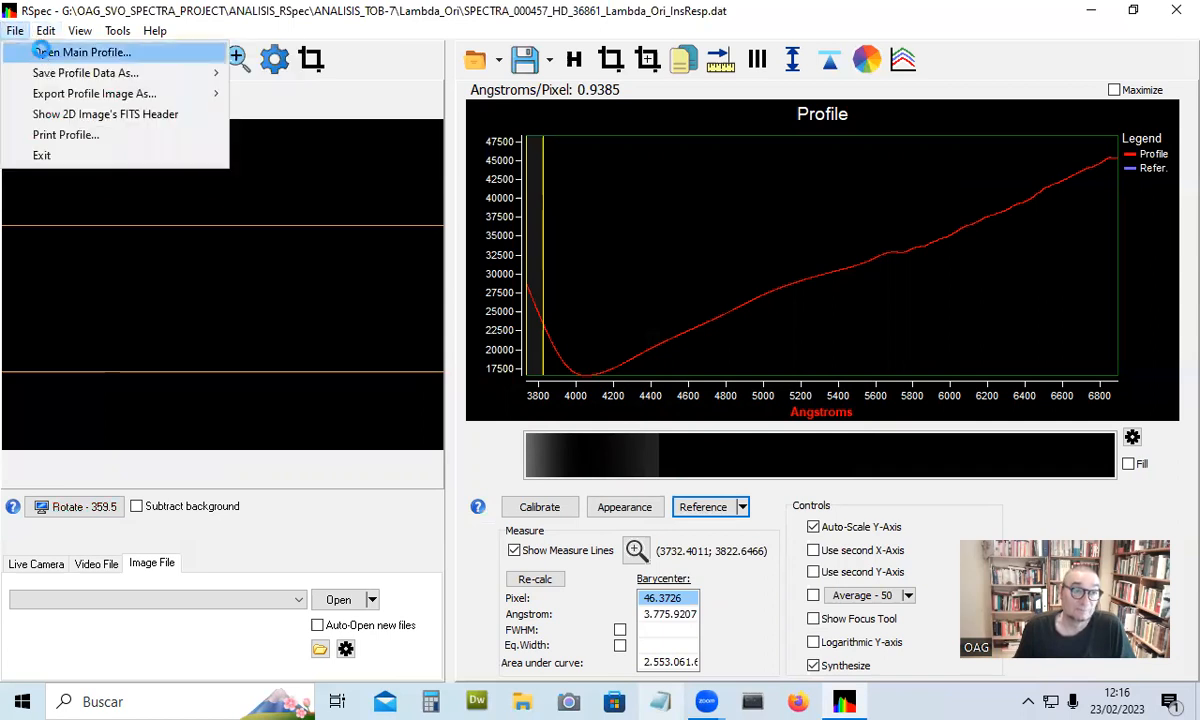
left_click(40, 52)
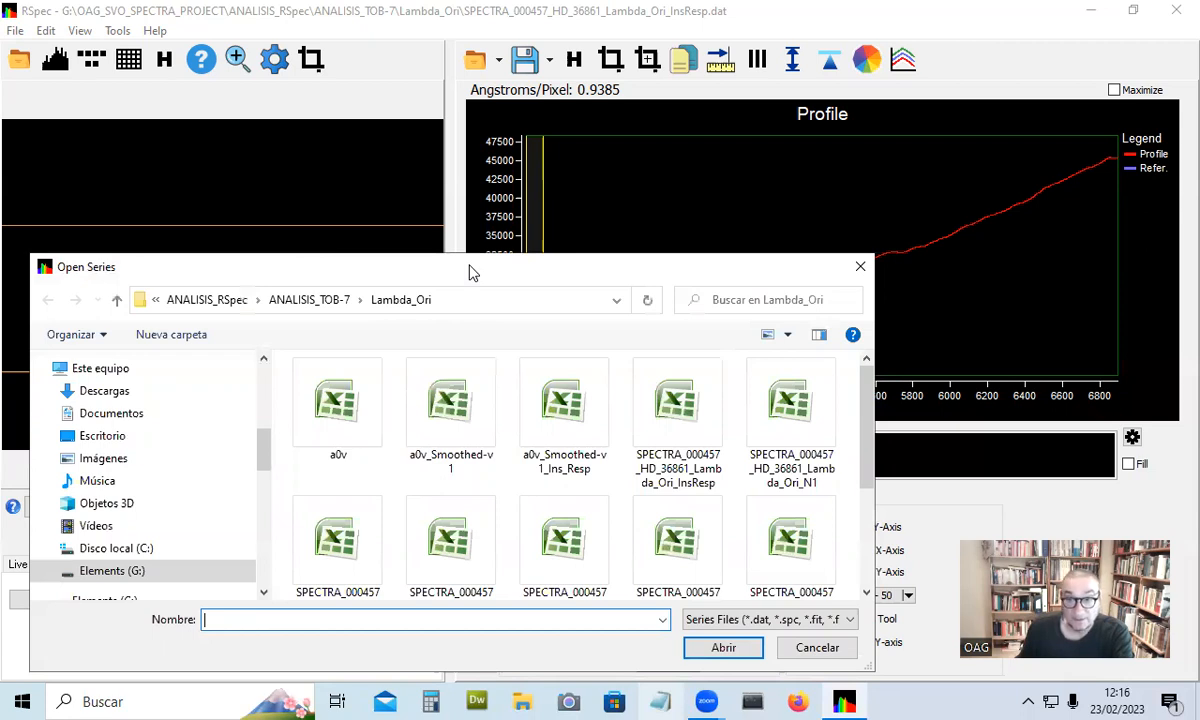
left_click_drag(473, 272, 429, 144)
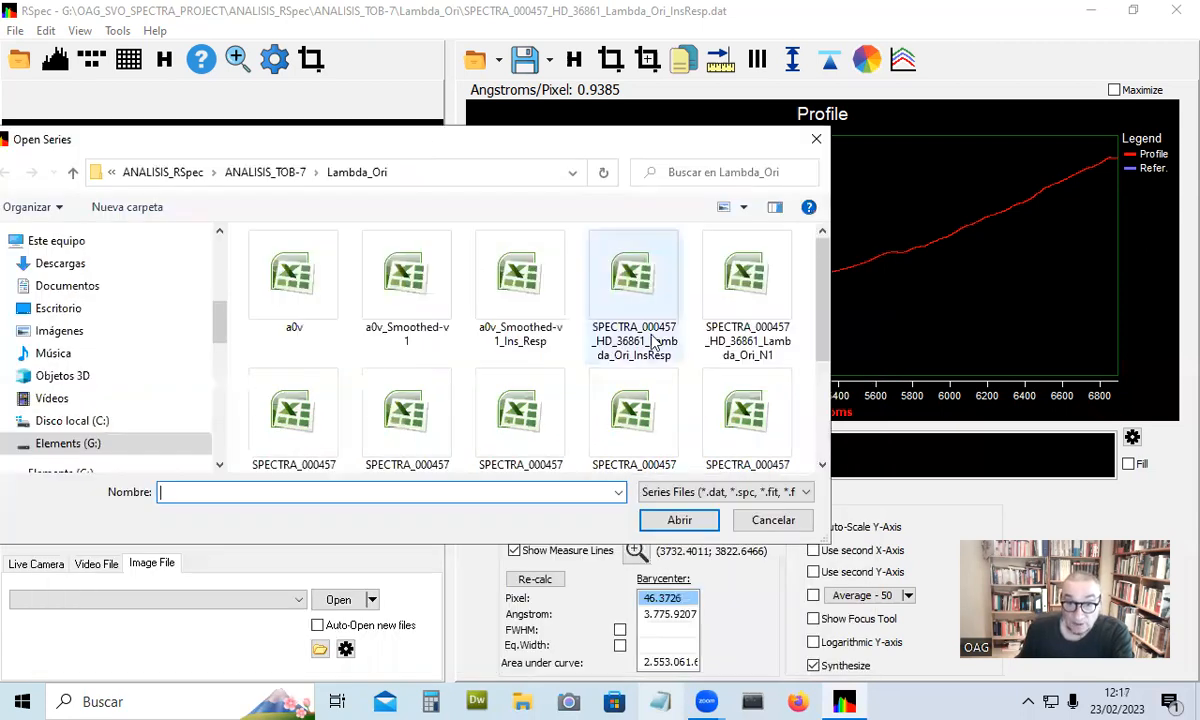
left_click(822, 465)
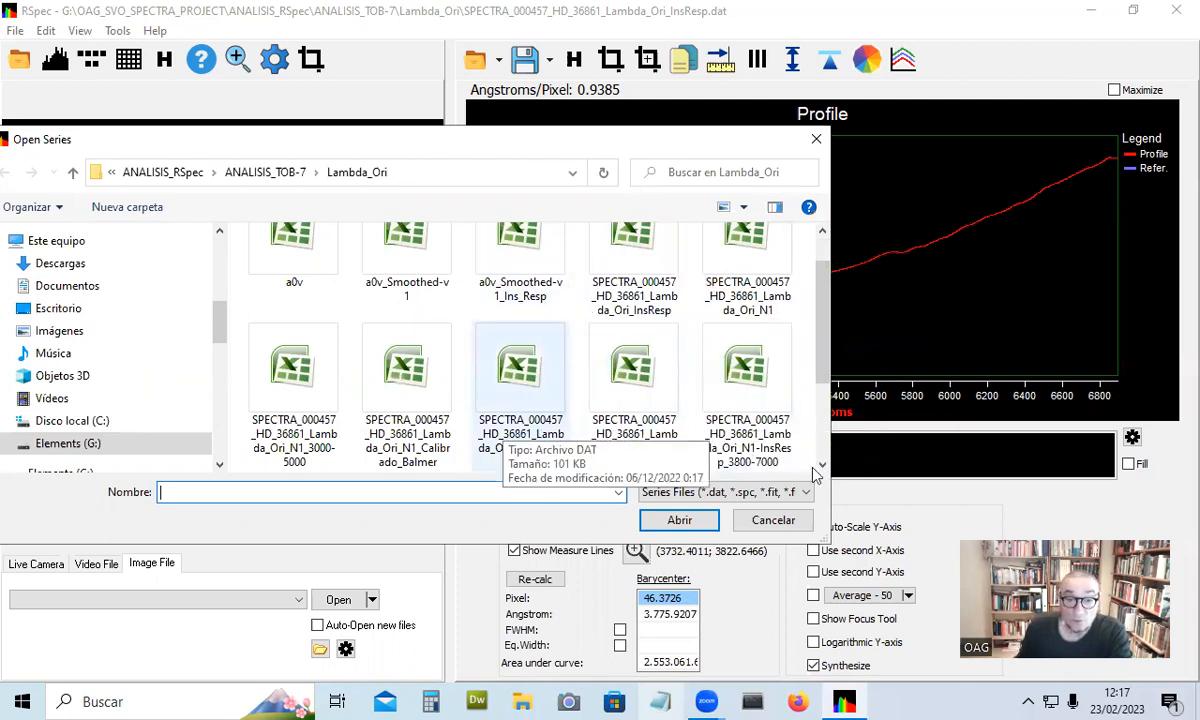
left_click(822, 466)
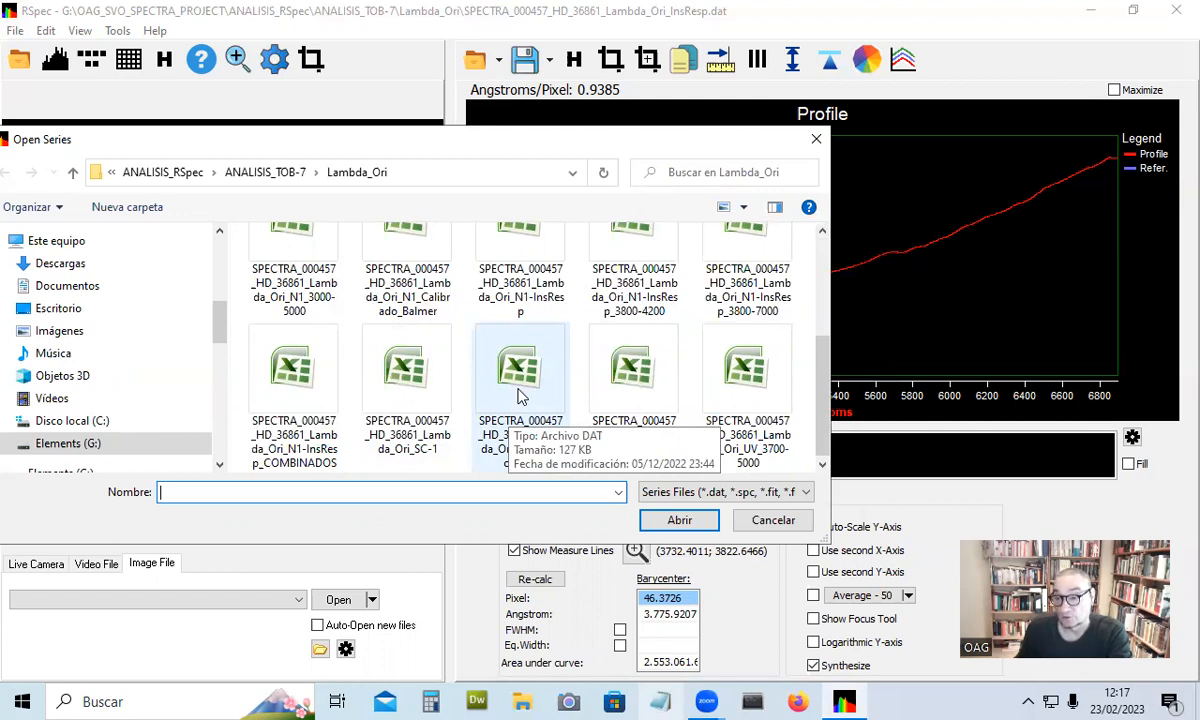
left_click(403, 388)
left_click(672, 521)
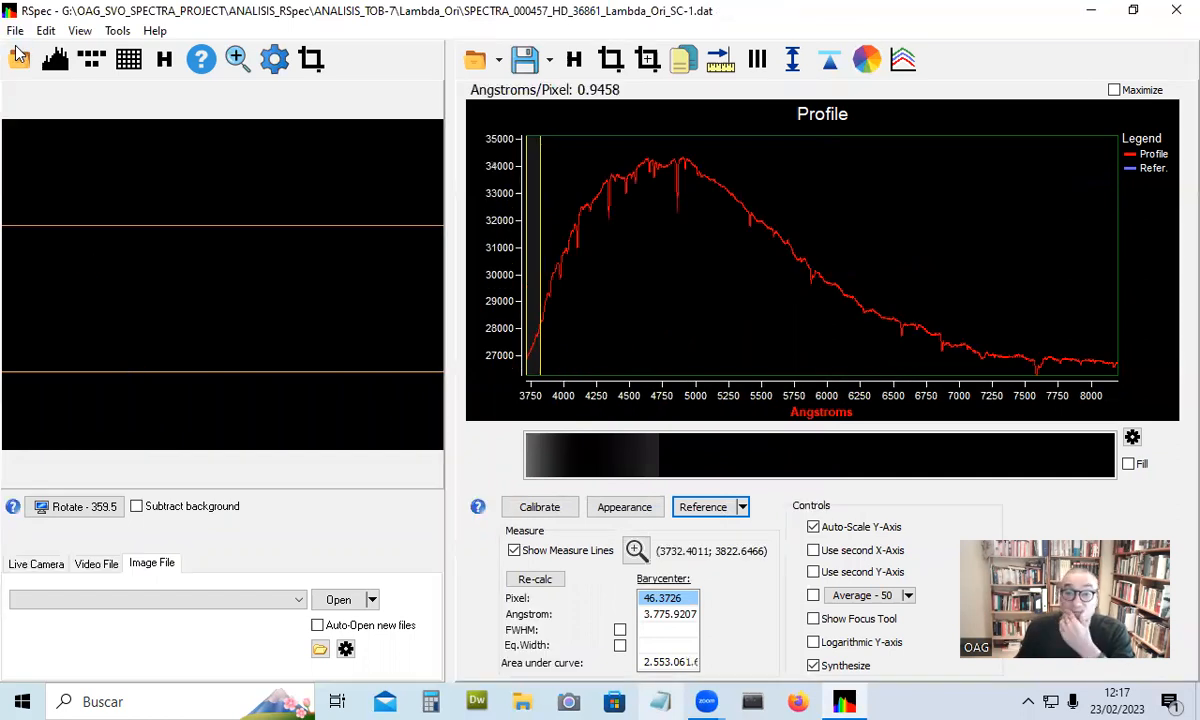
left_click(514, 553)
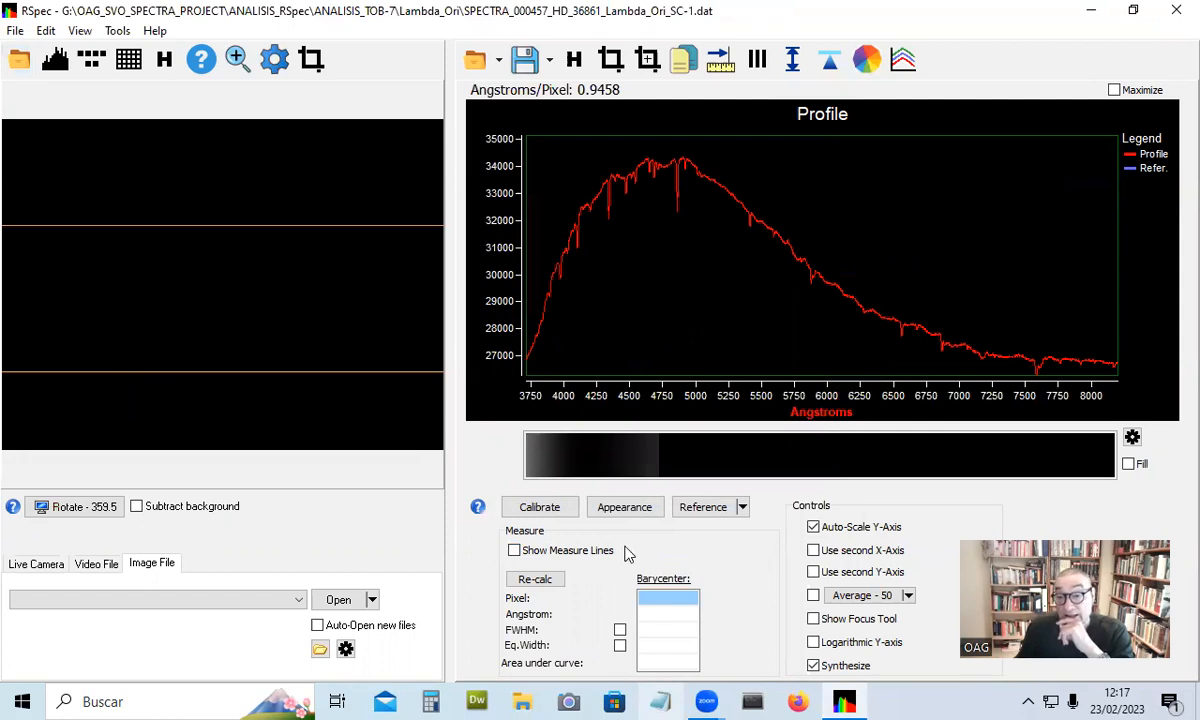
Step: Open a0v_Smoothed-v1_Ins_Resp as the reference series from OAG_SVO_SPECTRA_PROJECT > ANALISIS_RSpec > ANALISIS_TOB-7 > Lambda_Ori on the G: drive
left_click(742, 508)
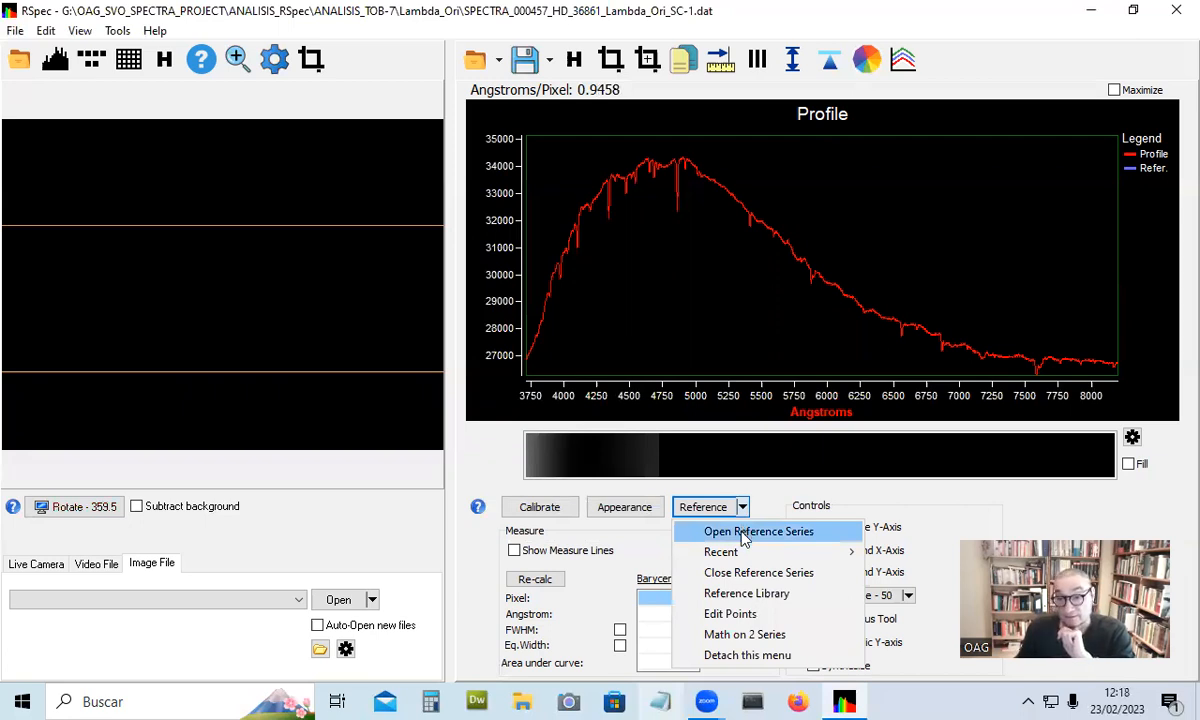
left_click(744, 535)
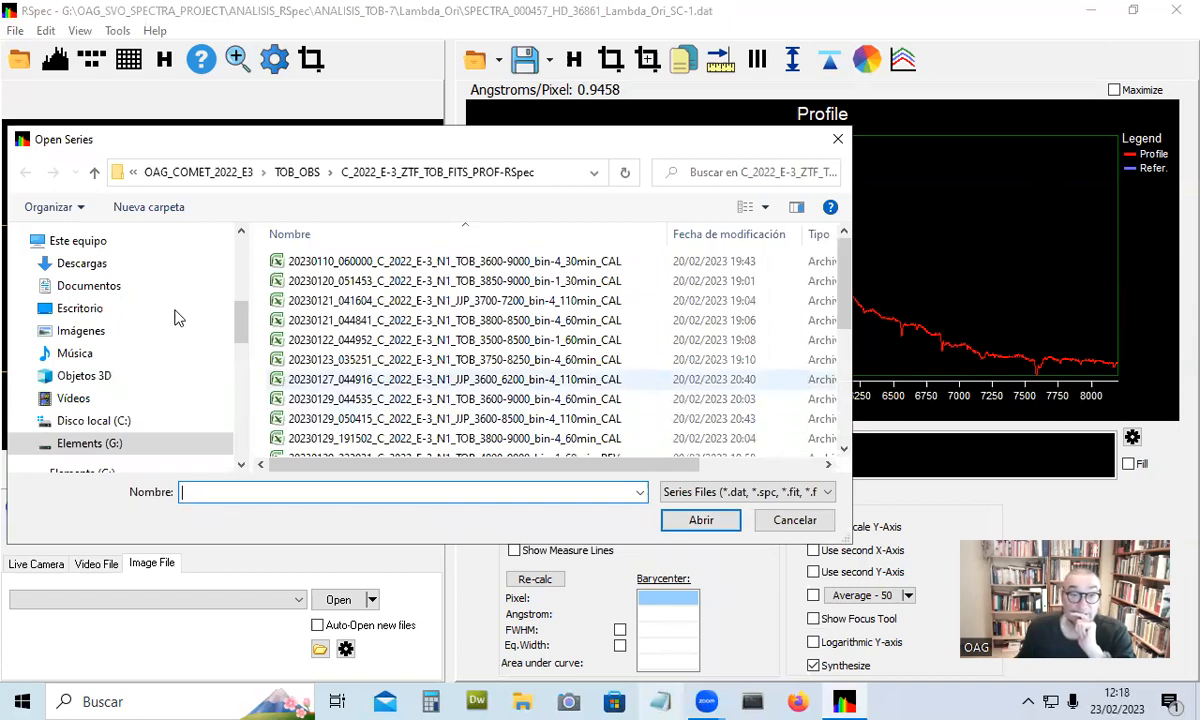
scroll(90, 415, "down", 1)
left_click(85, 418)
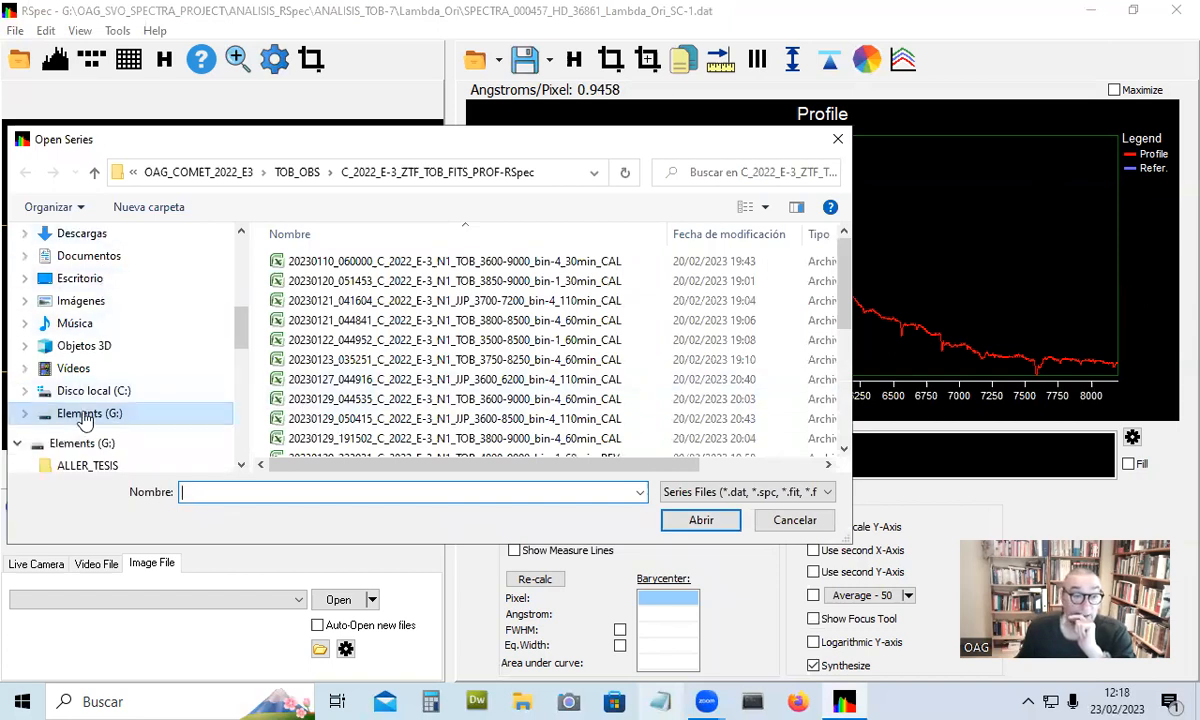
scroll(88, 420, "down", 2)
scroll(90, 418, "down", 4)
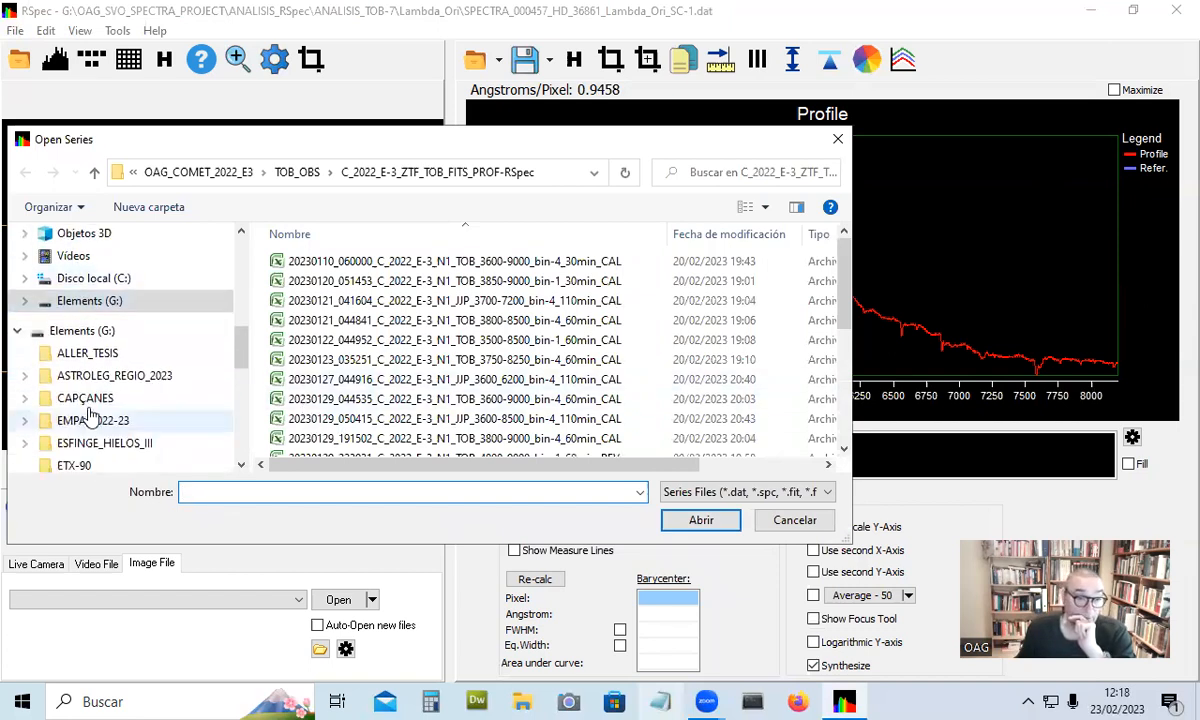
scroll(93, 418, "down", 1)
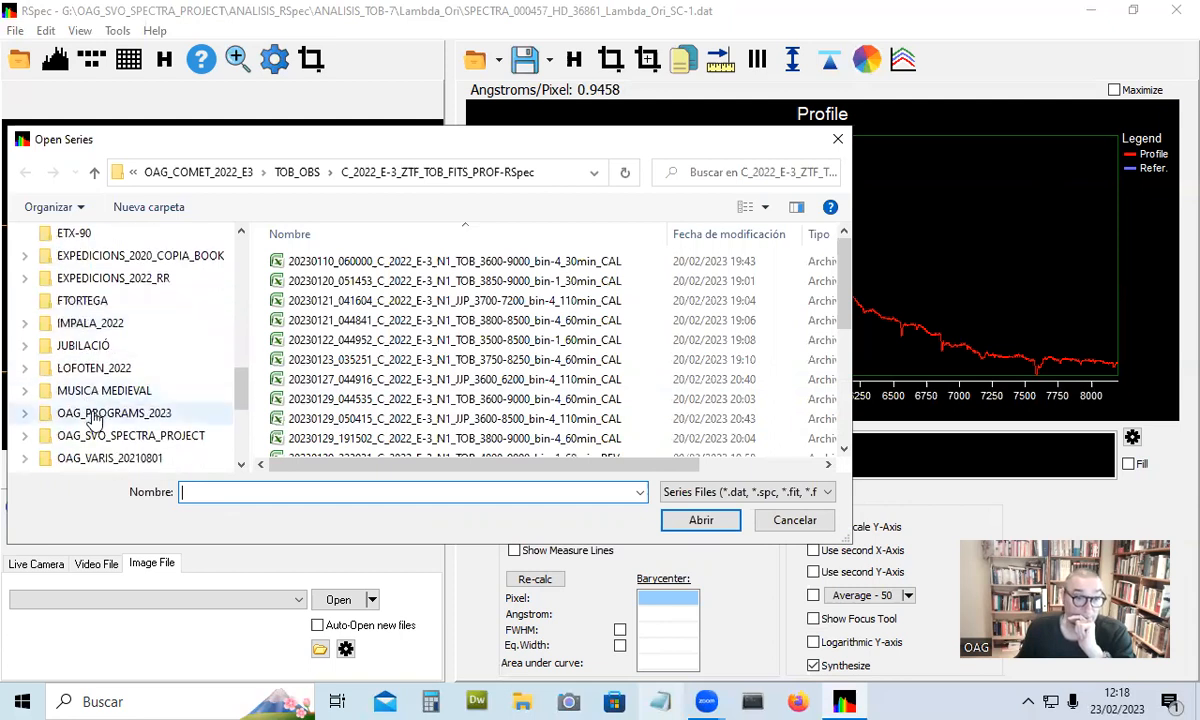
left_click(100, 437)
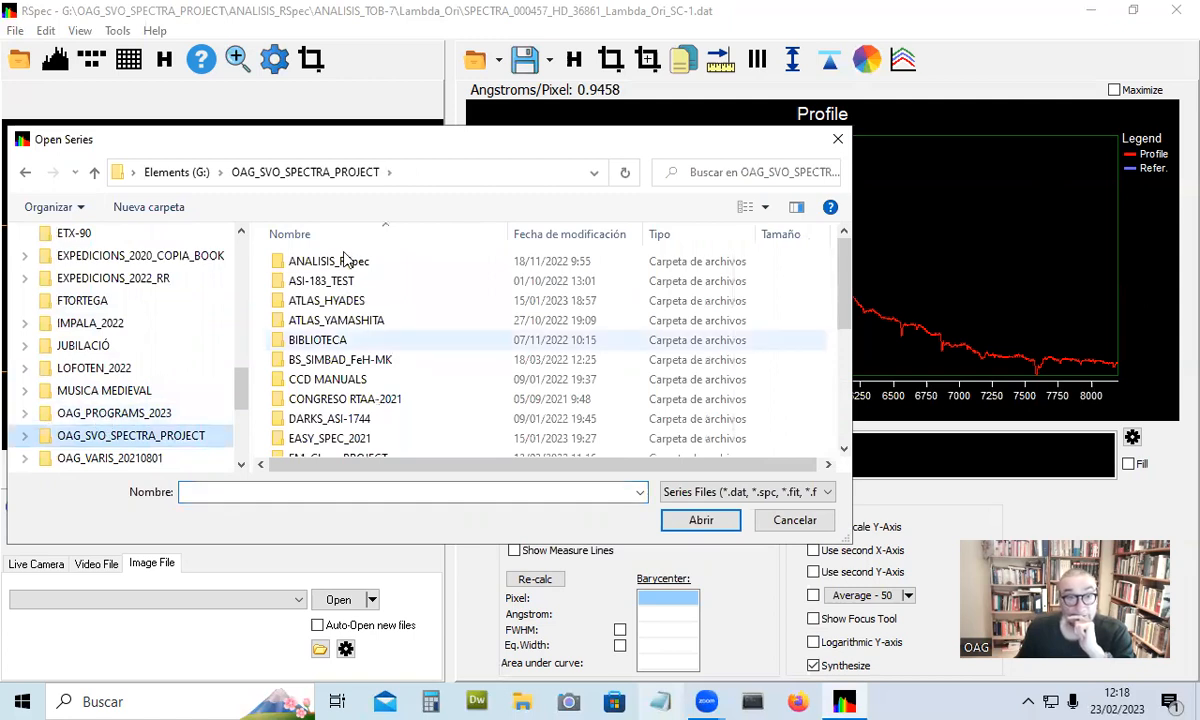
double_click(338, 260)
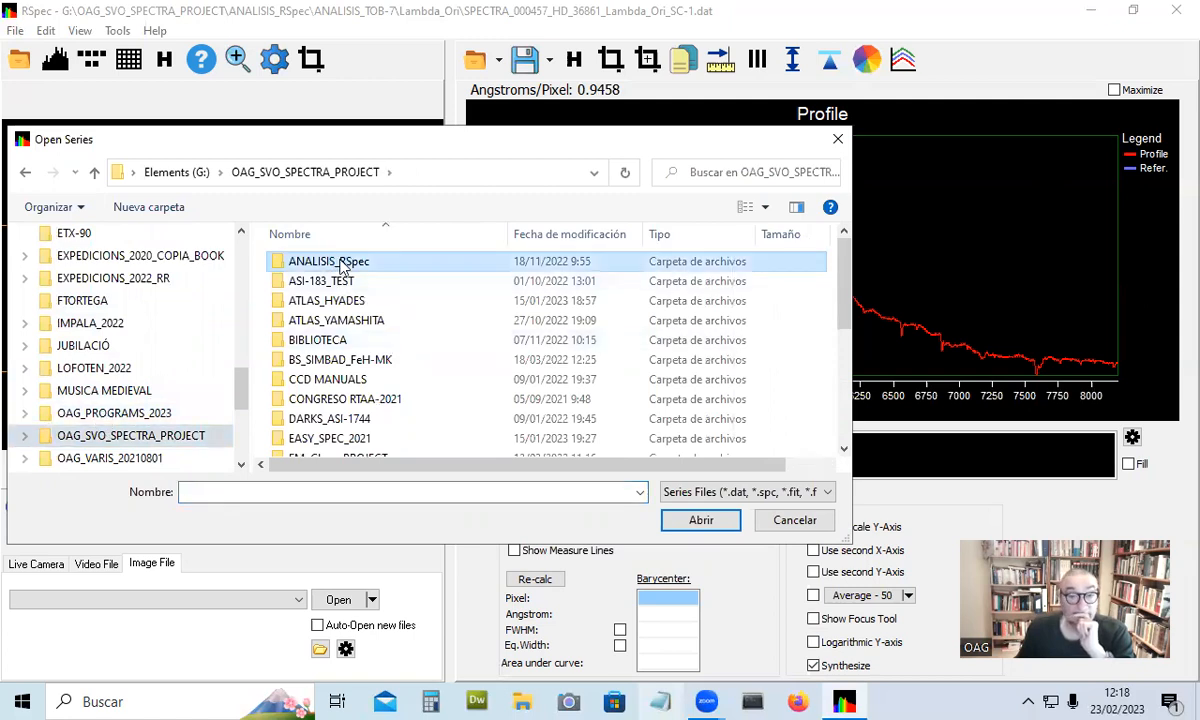
double_click(338, 283)
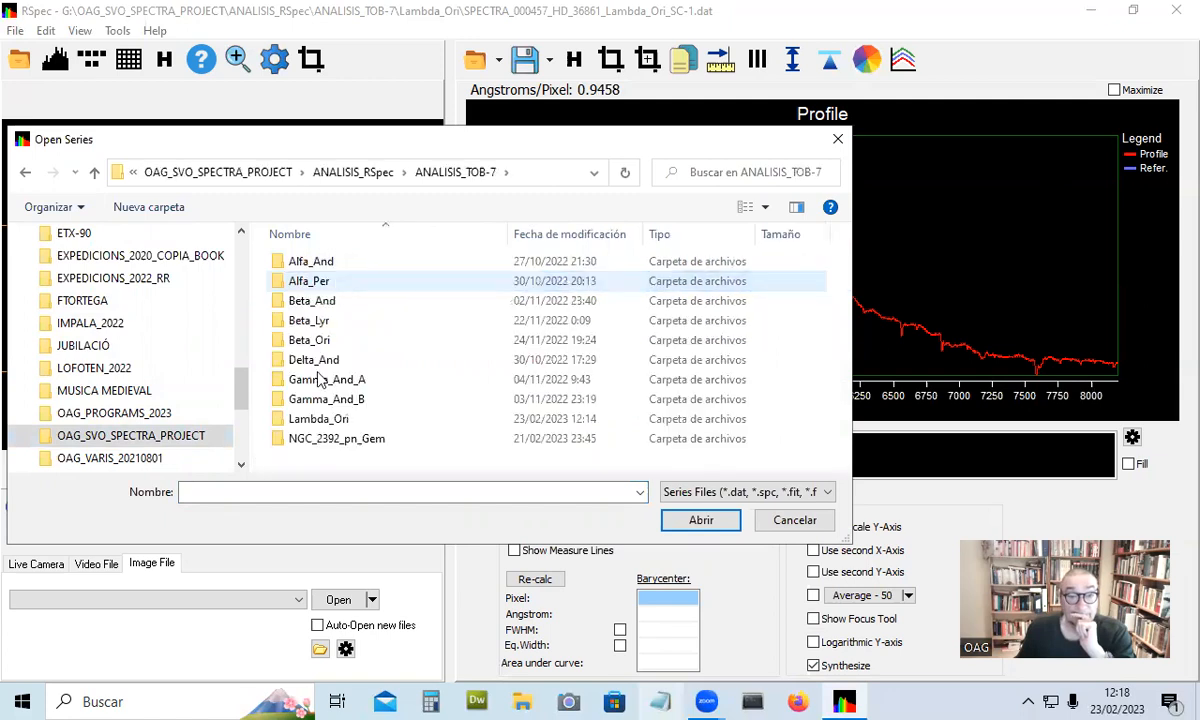
double_click(310, 418)
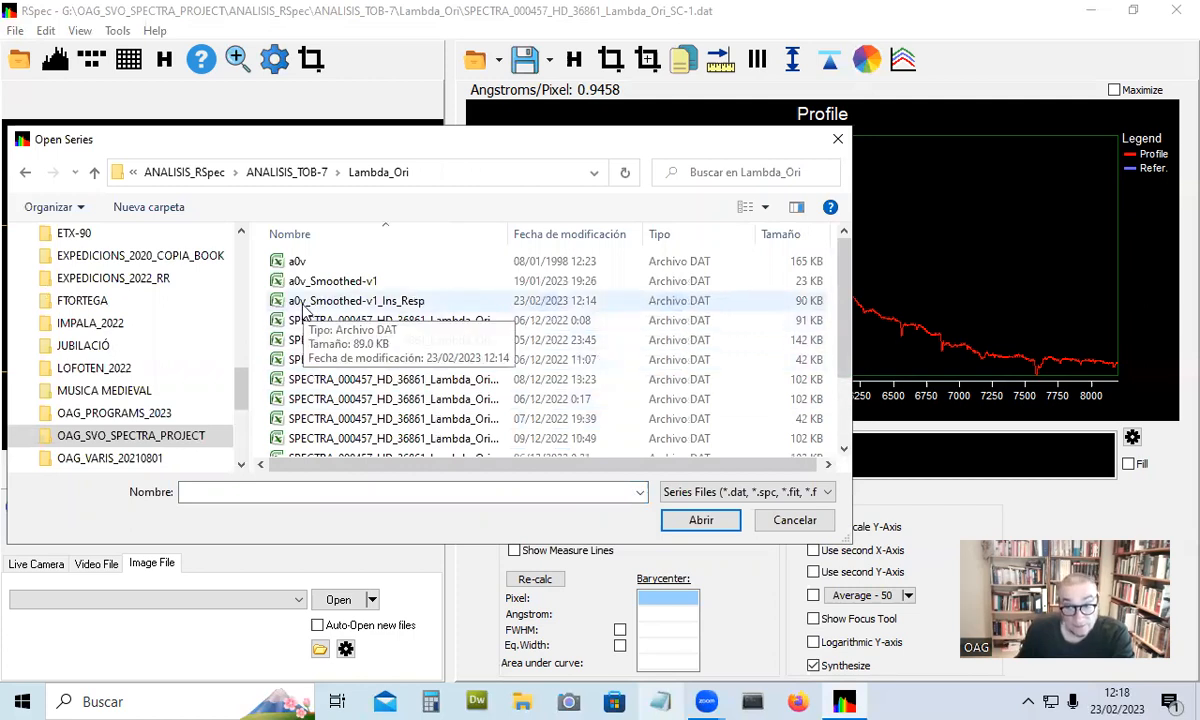
left_click(303, 306)
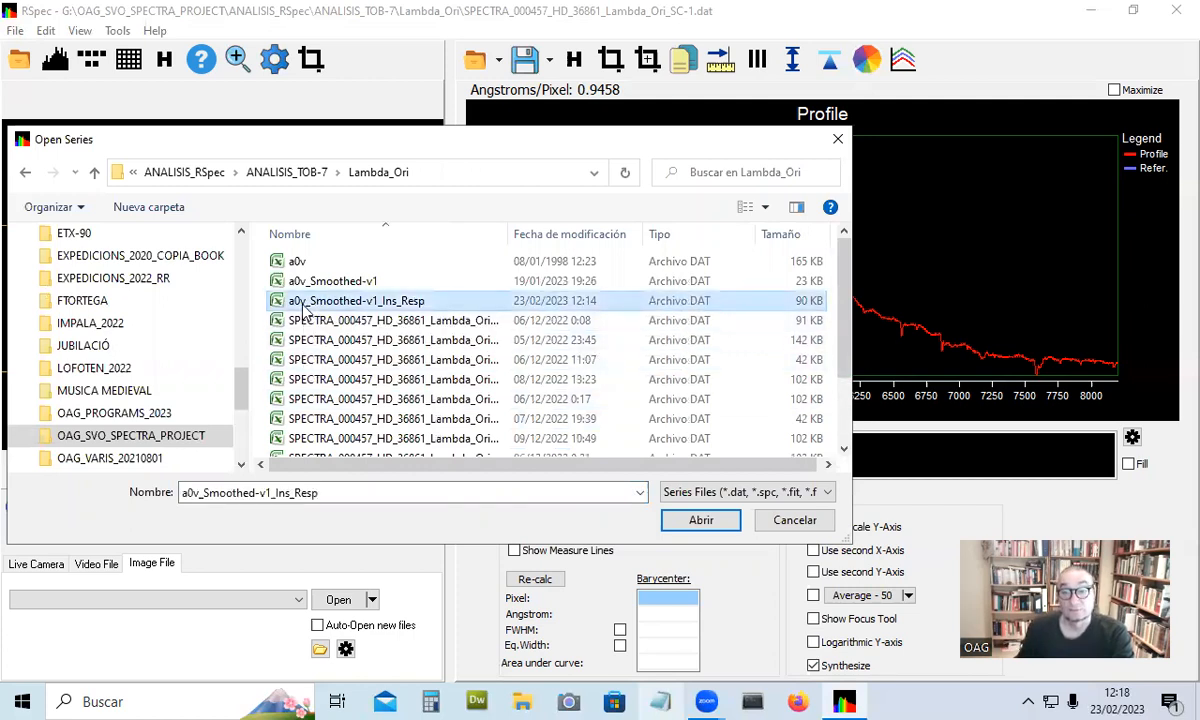
left_click(688, 527)
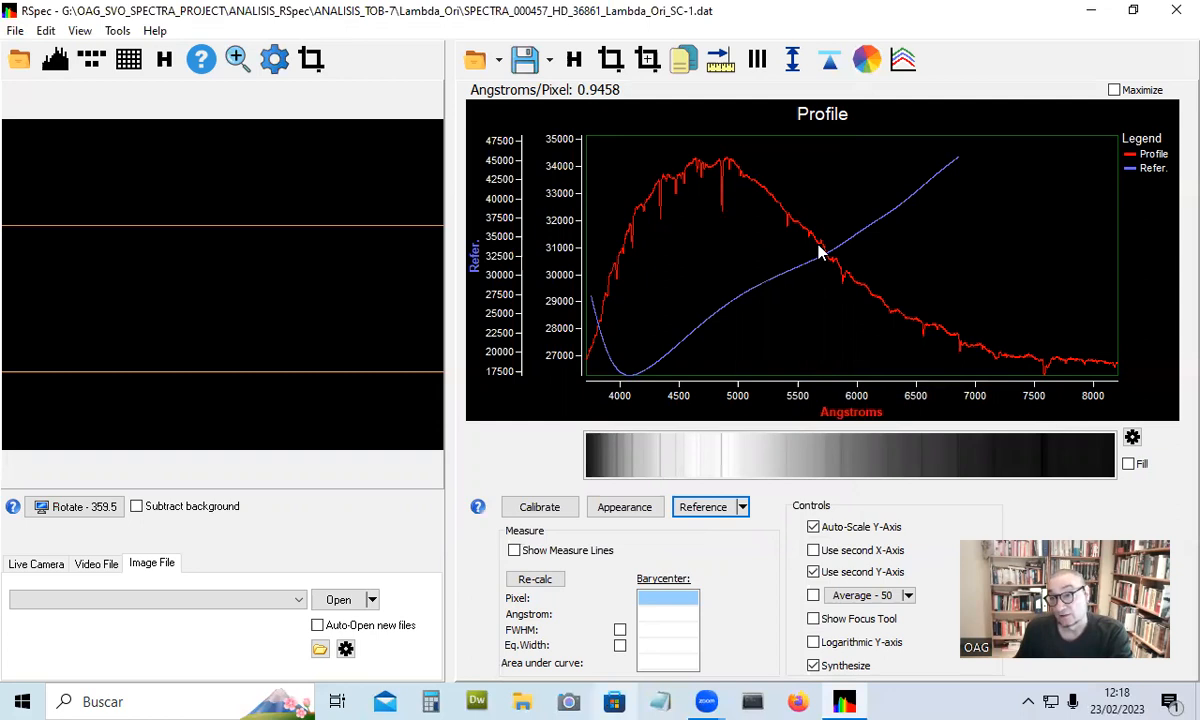
Step: Delete the main profile's points above 7000, leaving the reference profile out of the deletion, and close the Edit window
mouse_move(959, 156)
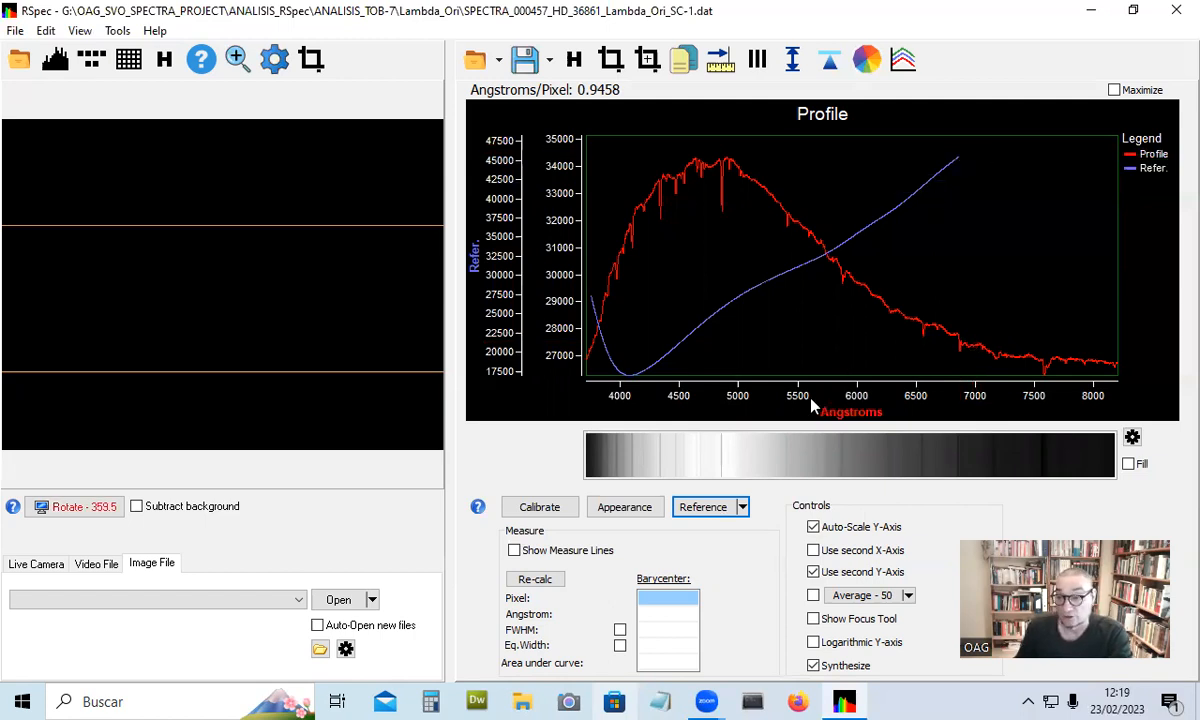
left_click(743, 508)
left_click(729, 615)
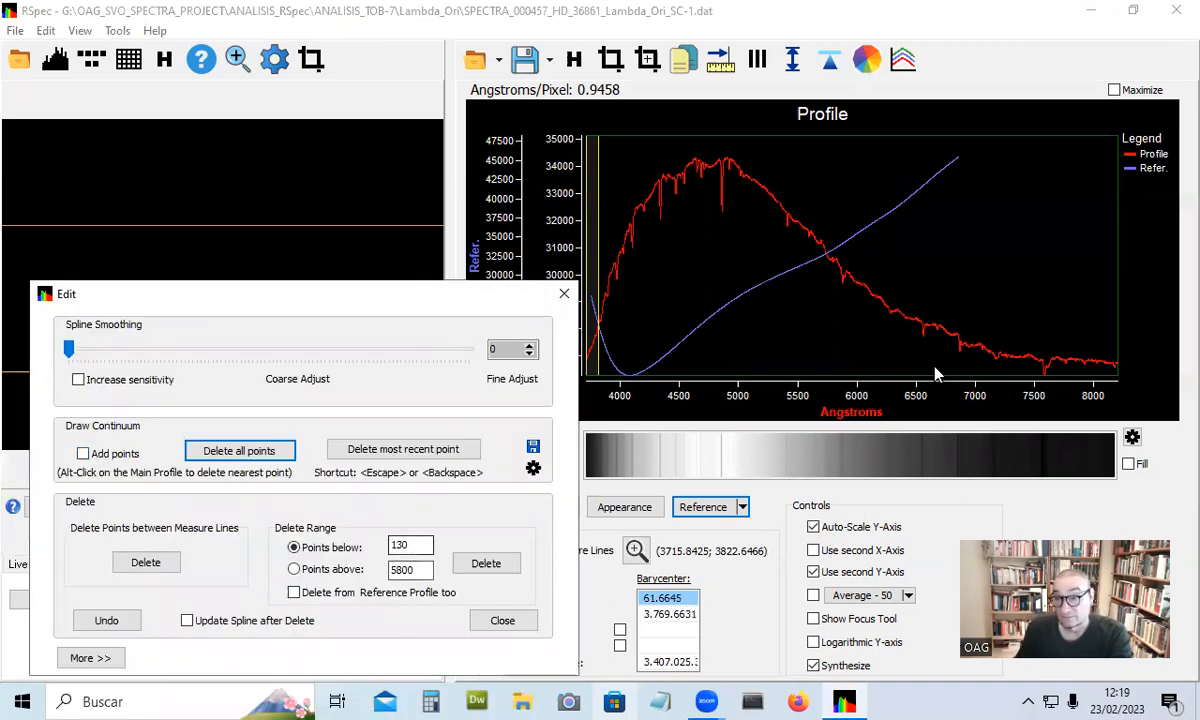
left_click(293, 569)
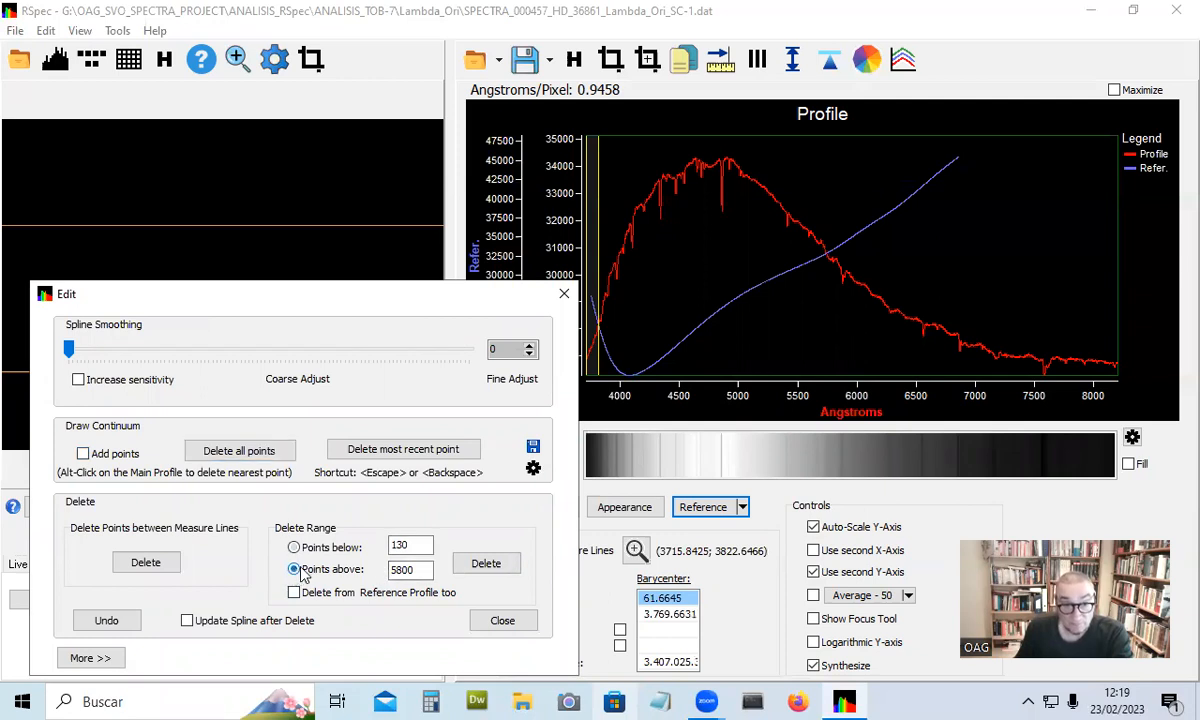
left_click_drag(419, 570, 375, 569)
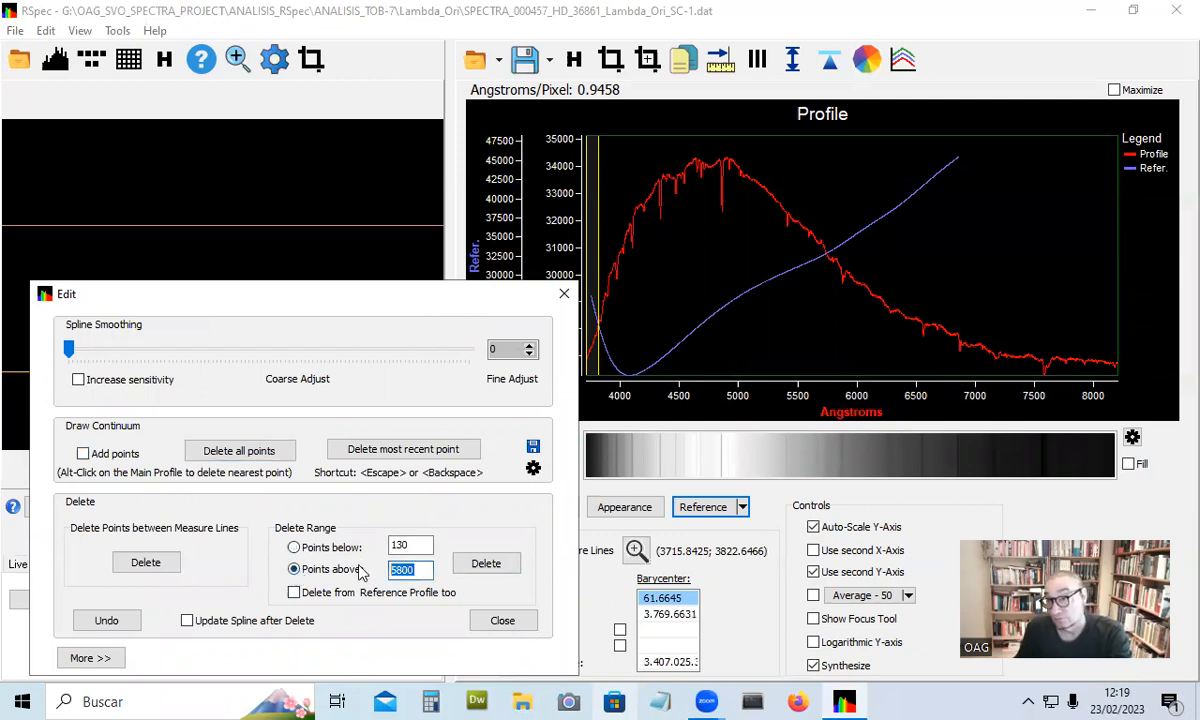
type("7000")
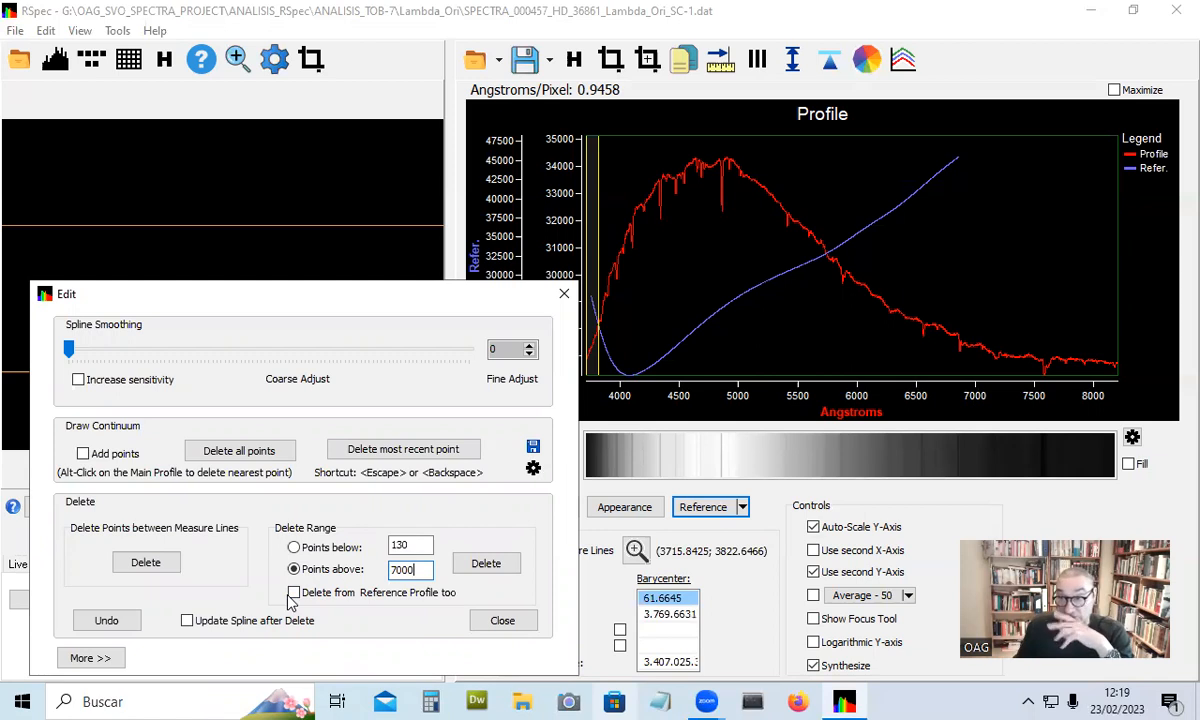
left_click(486, 564)
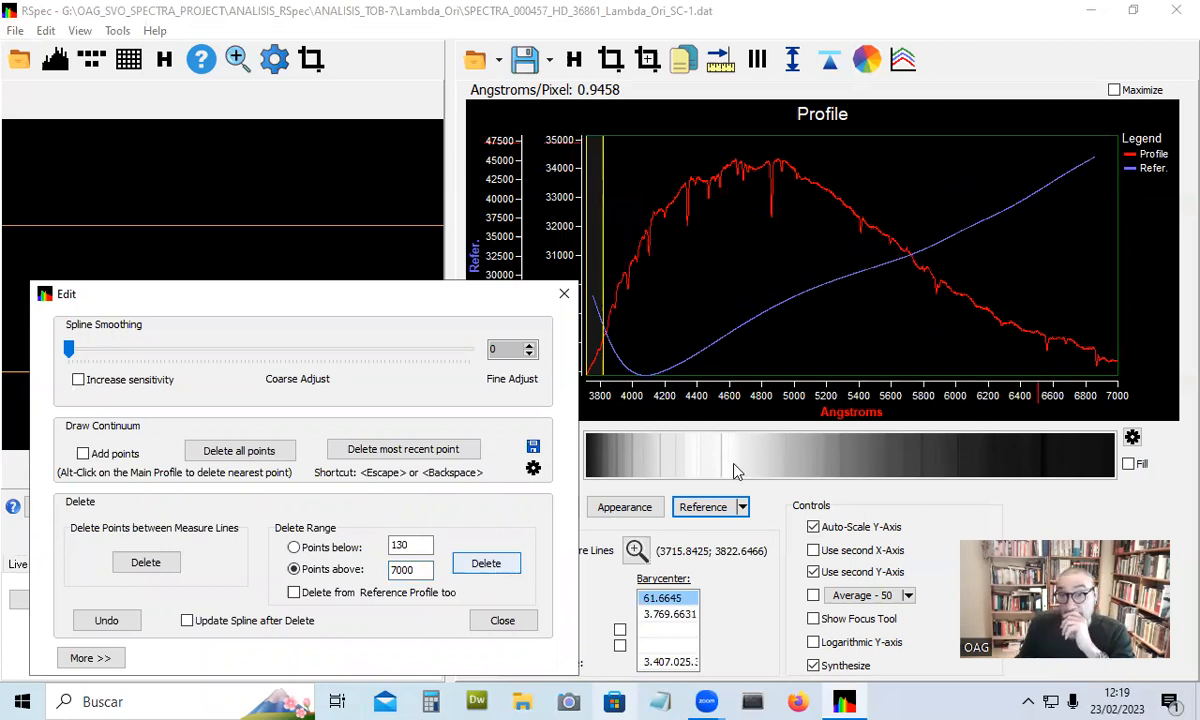
left_click(562, 297)
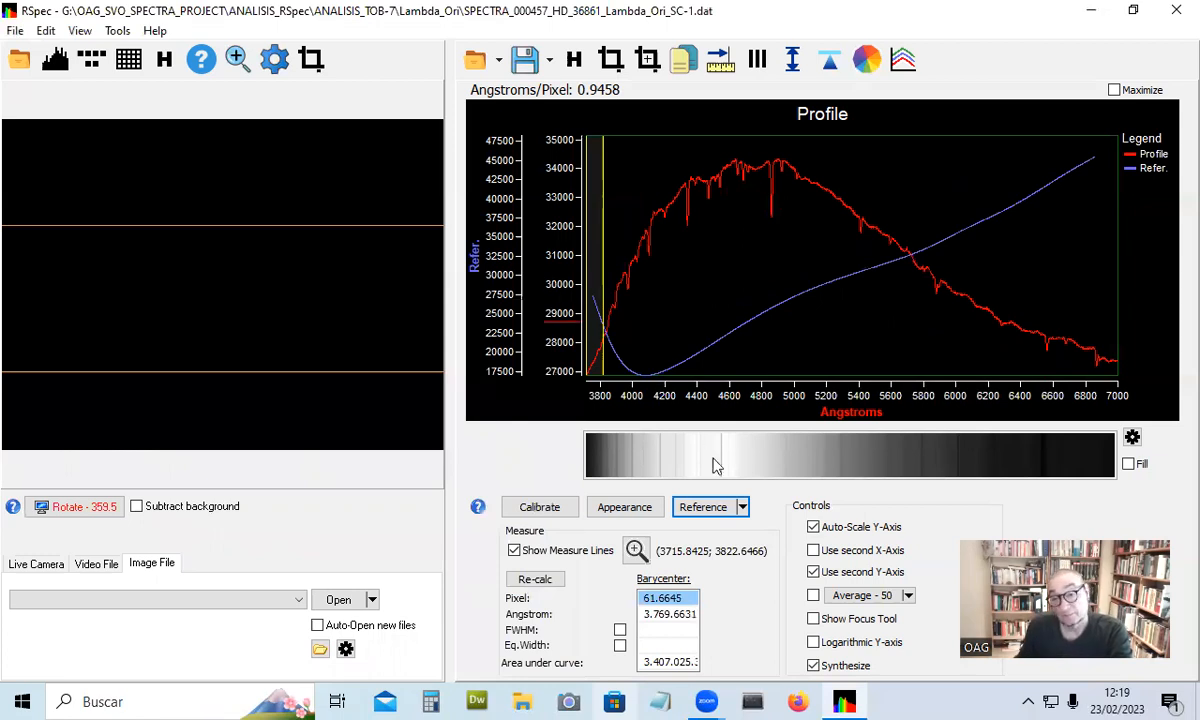
Step: Divide the main profile by the reference series with Math on 2 Series and move the result to the main profile
left_click(743, 514)
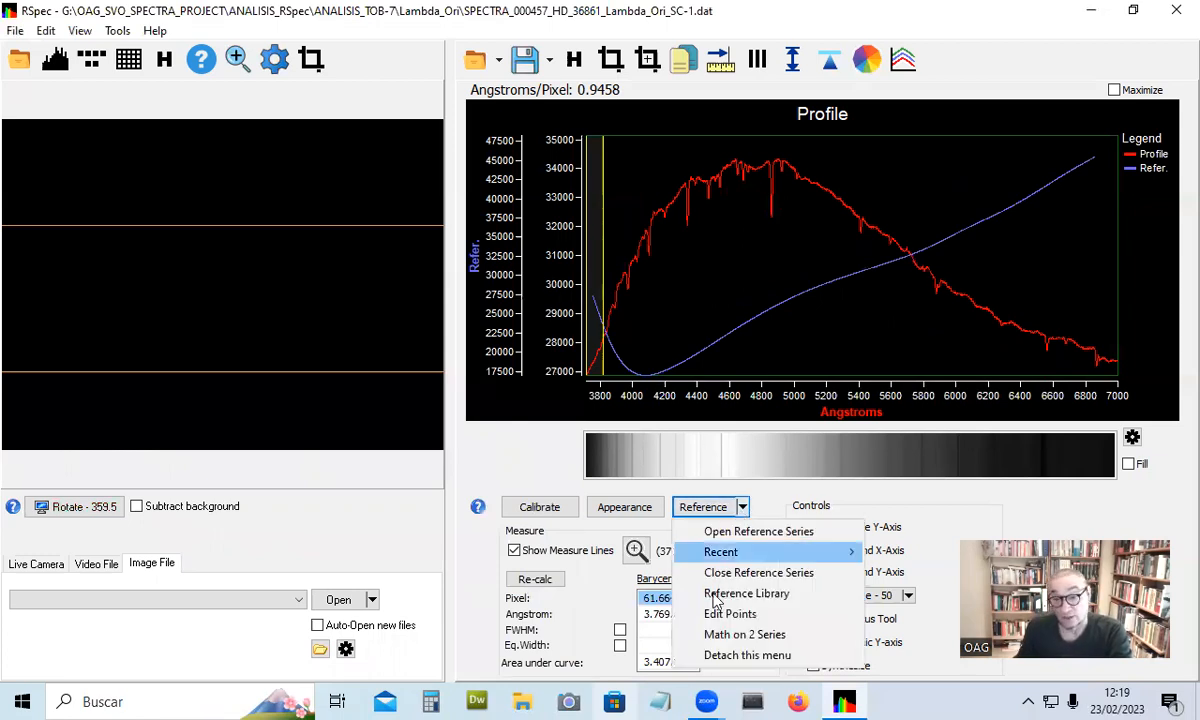
left_click(719, 637)
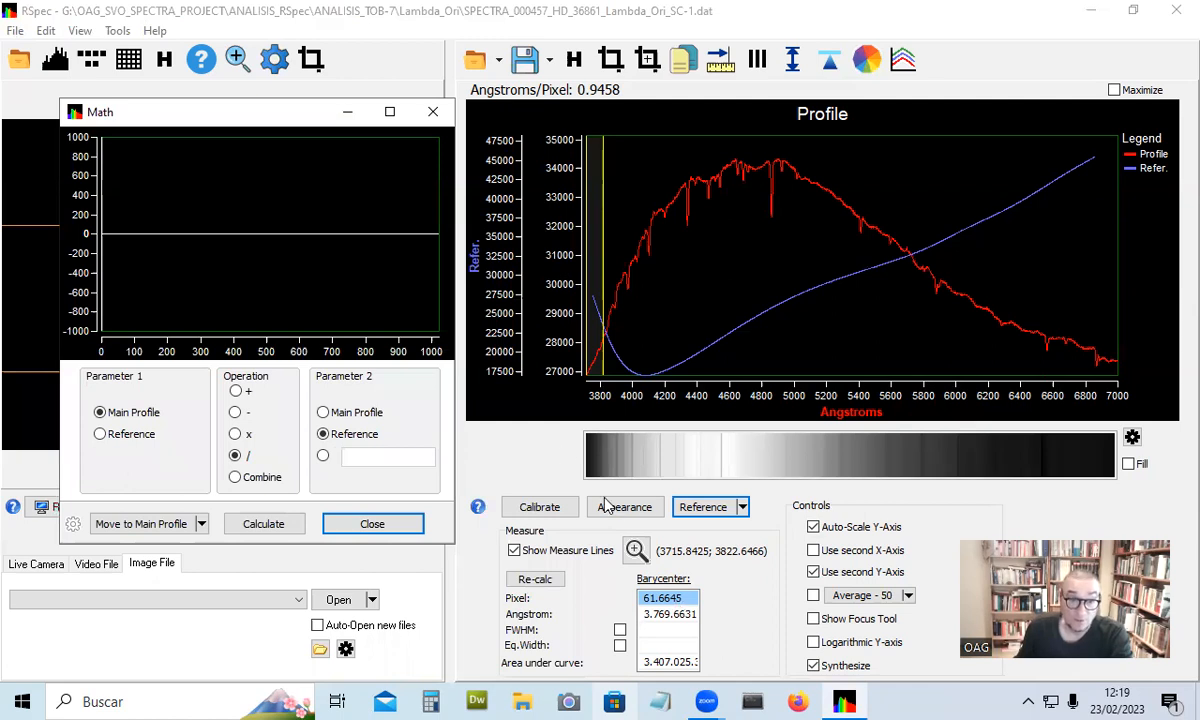
left_click(260, 524)
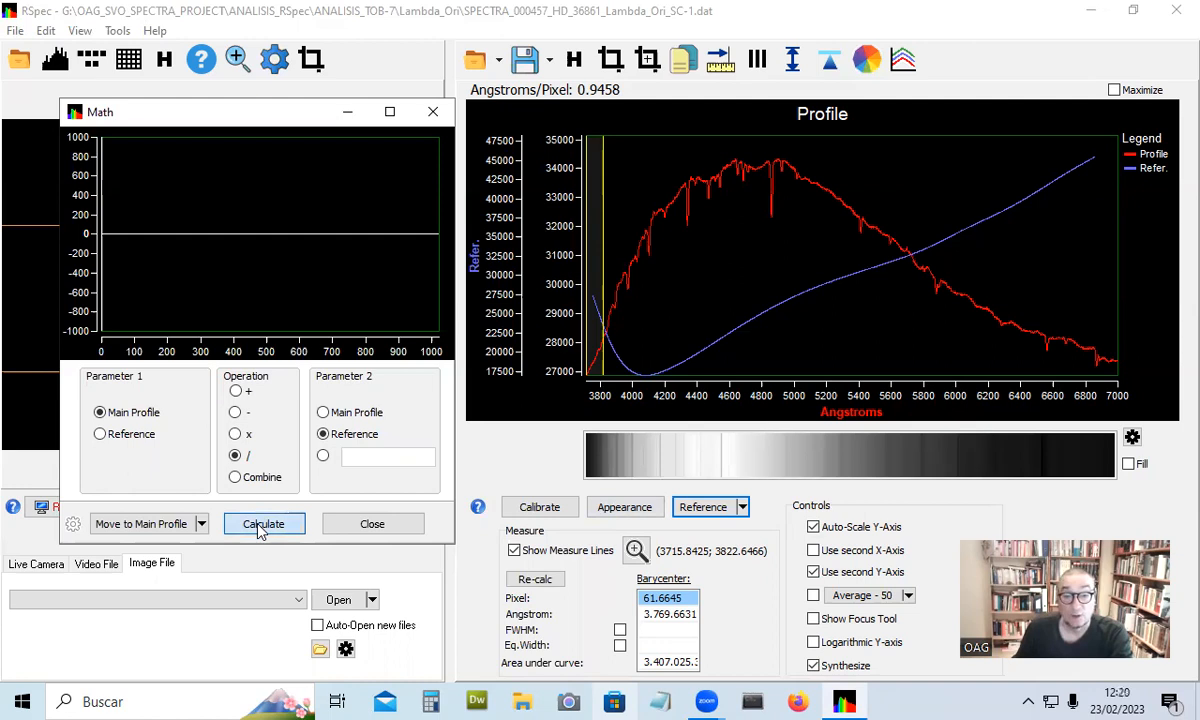
left_click(260, 527)
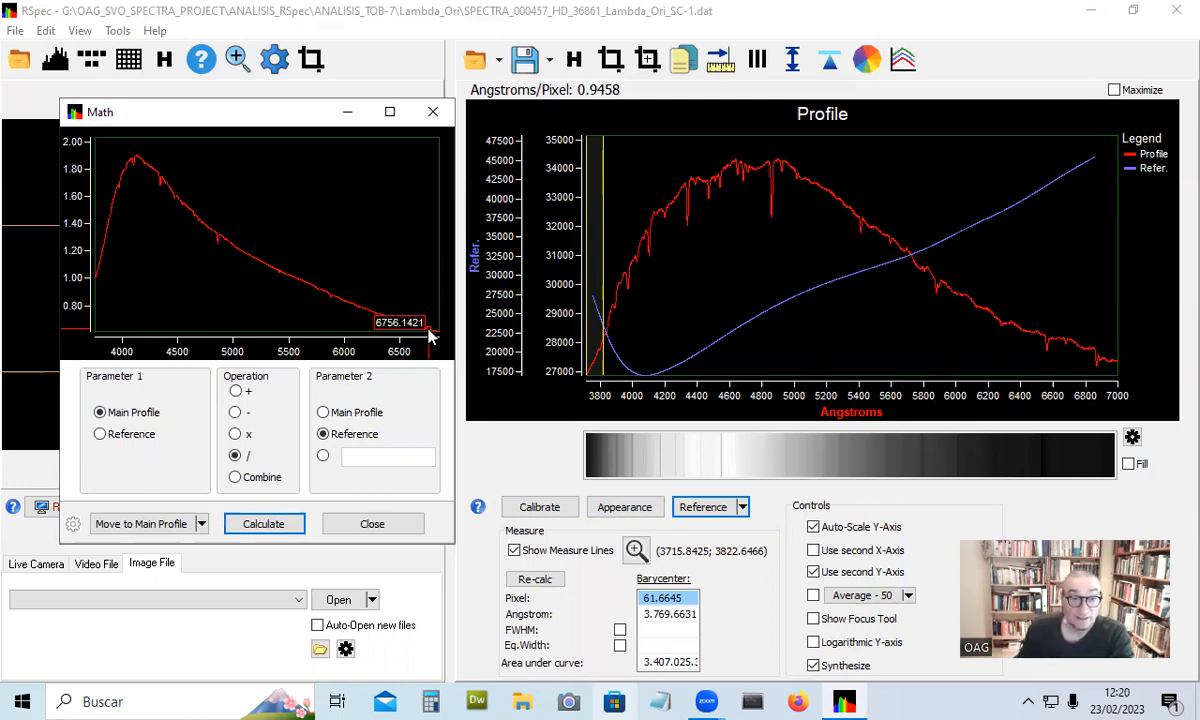
left_click(146, 531)
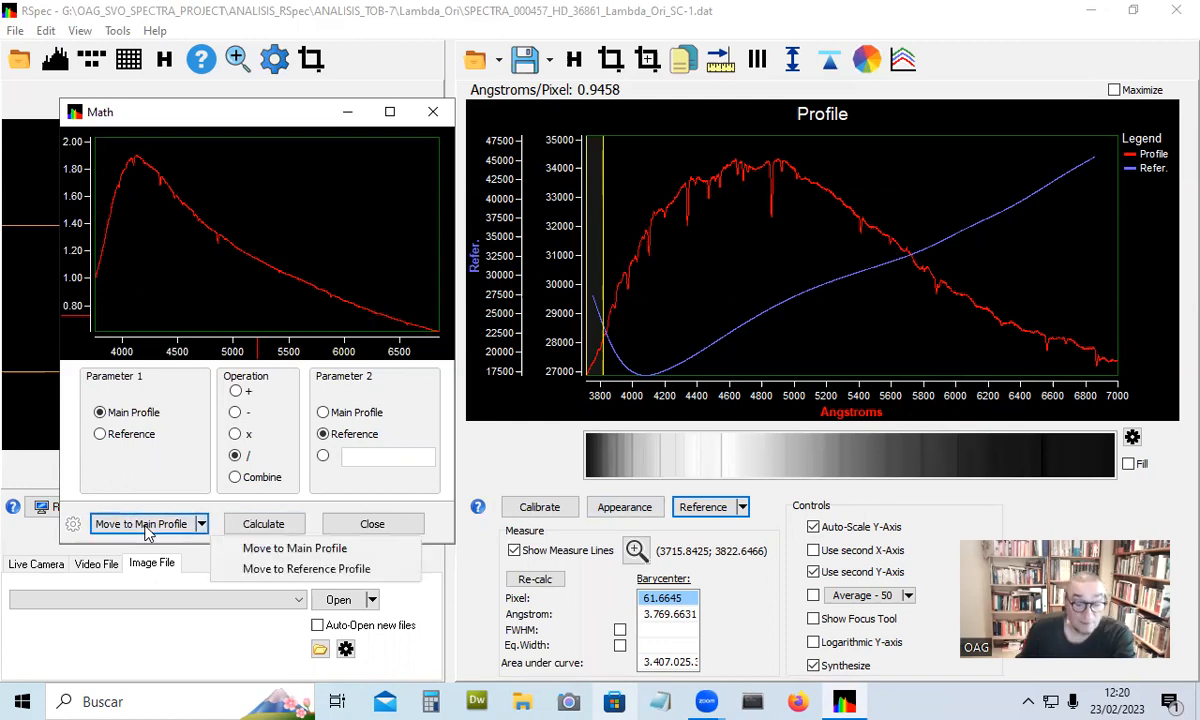
left_click(312, 549)
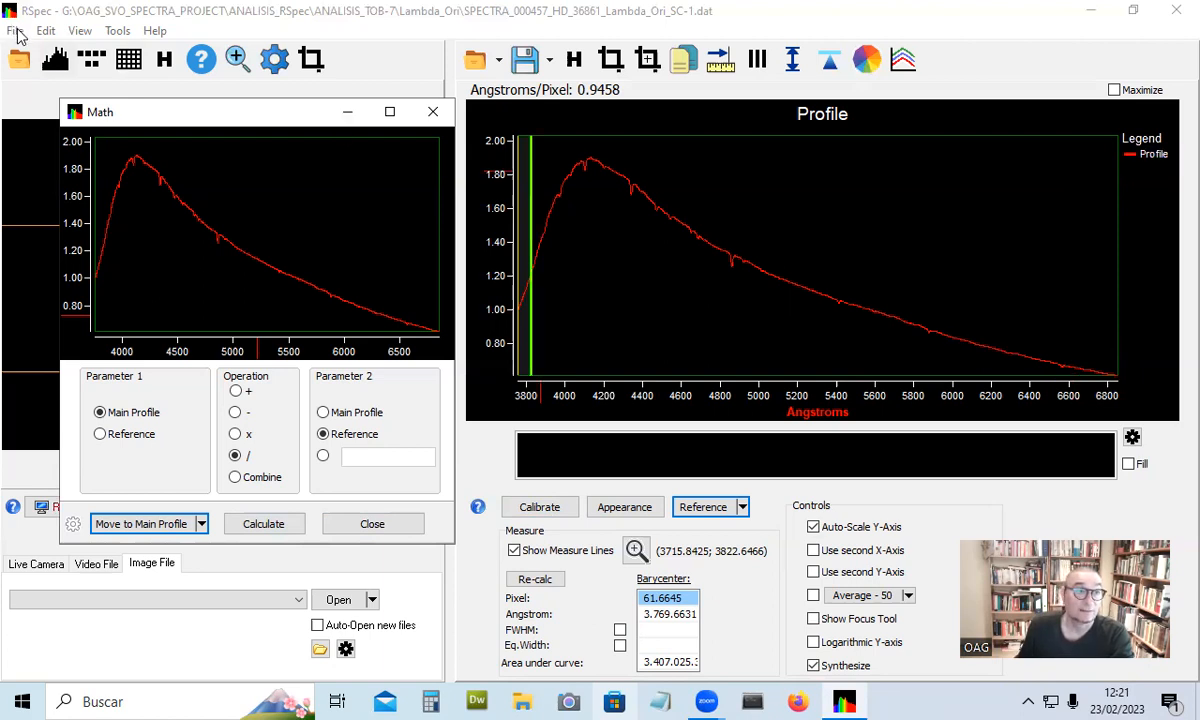
Step: Save the divided profile as a .dat file named a0v_Smoothed-v1_Ins_Resp_SC-1 in the Lambda_Ori folder
left_click(16, 32)
mouse_move(157, 75)
left_click(268, 74)
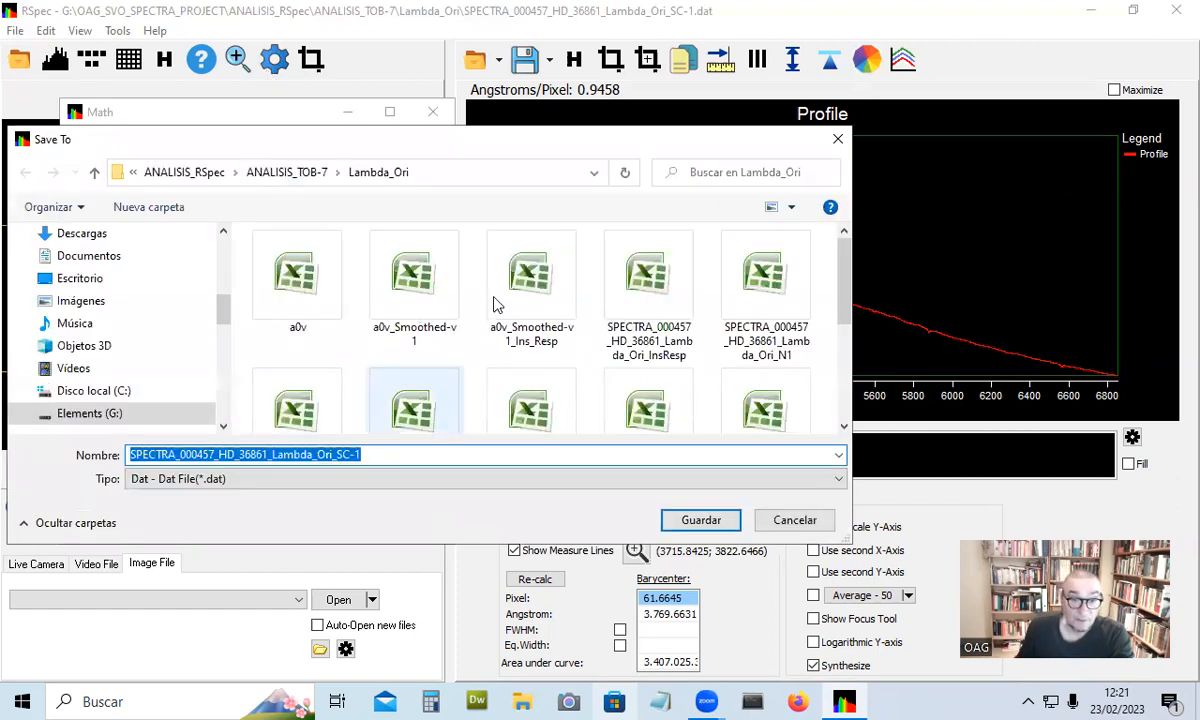
left_click(528, 300)
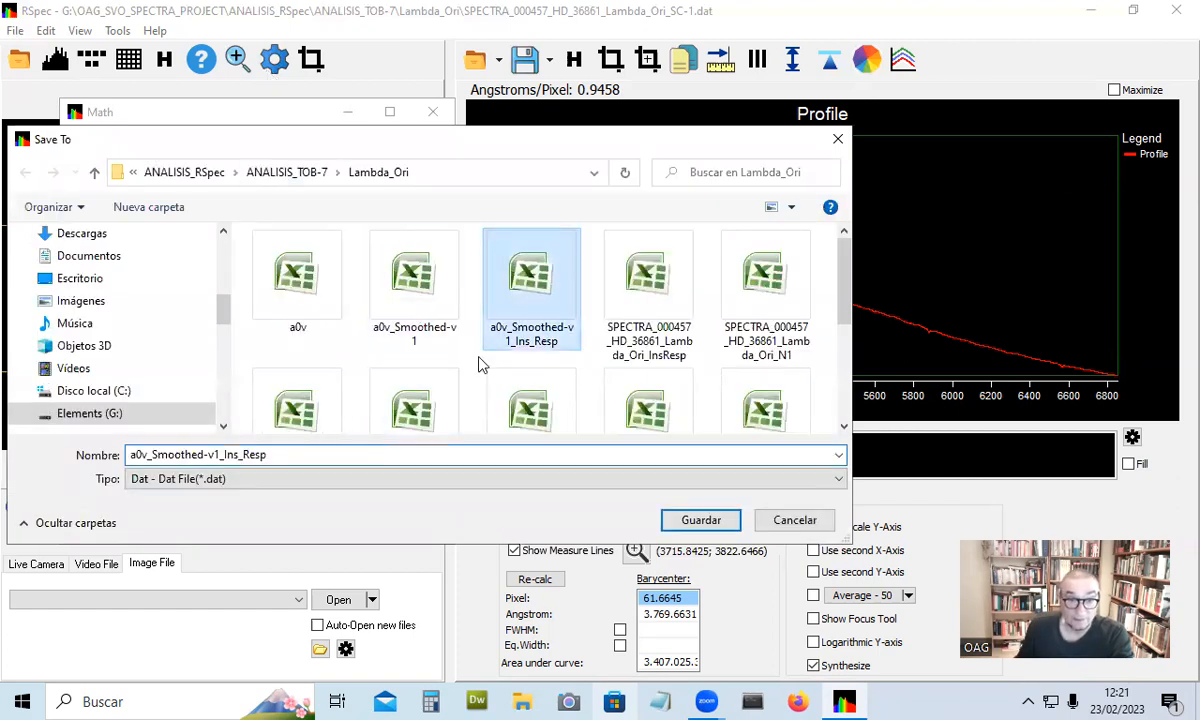
left_click(303, 457)
left_click(302, 457)
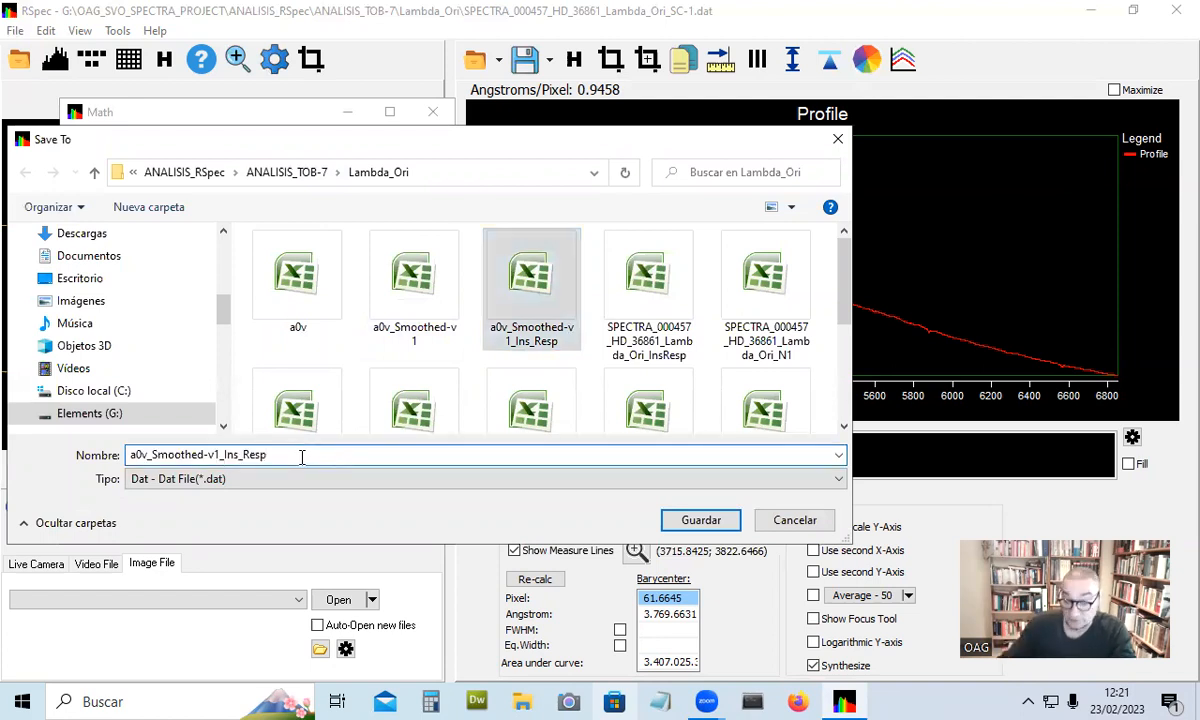
type("_SC-1")
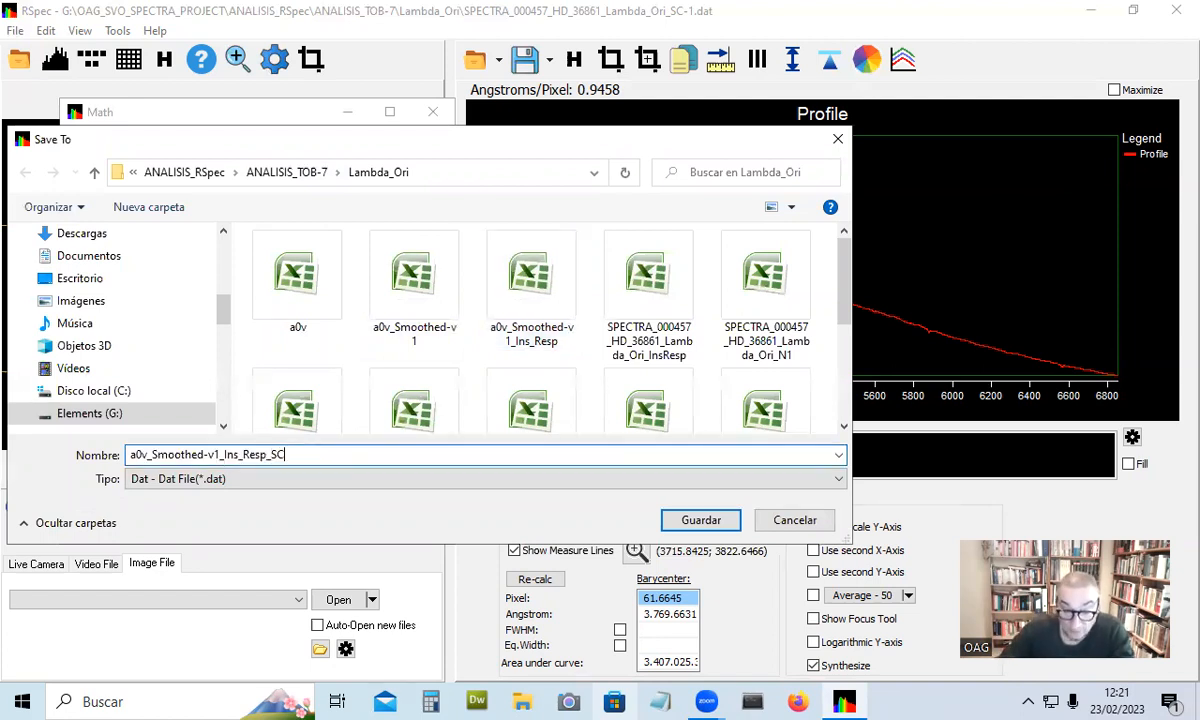
left_click(703, 520)
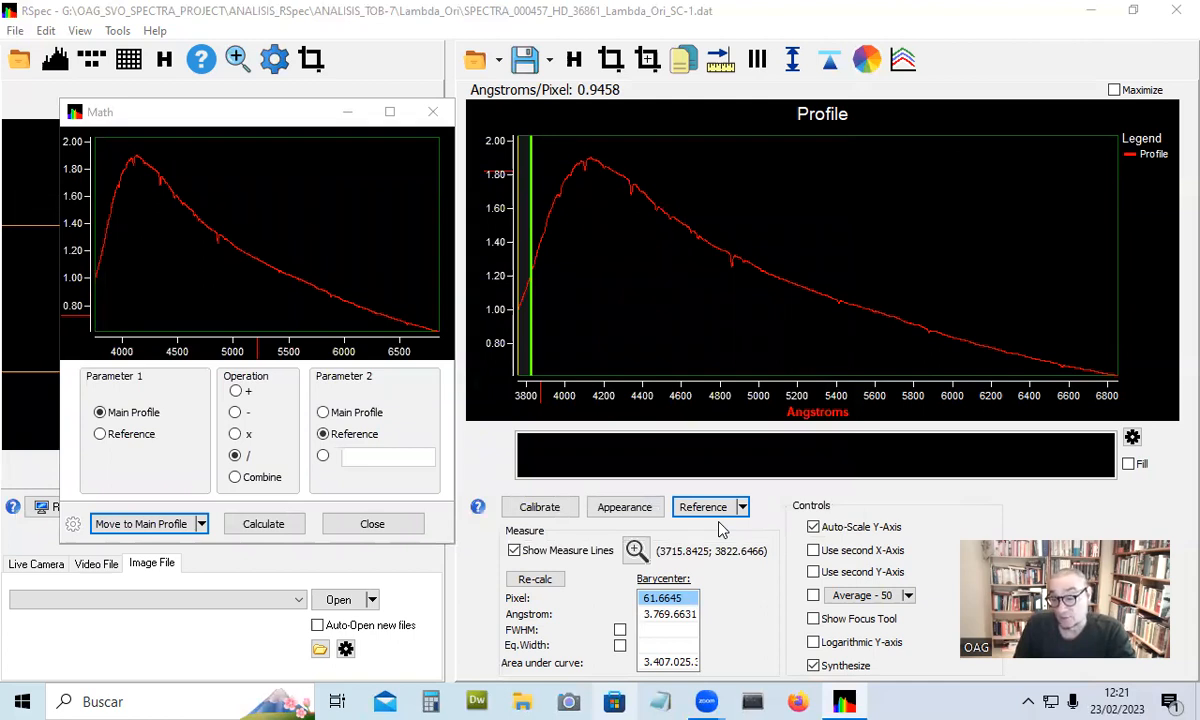
Step: Open the point editing window for the profile, enable adding continuum points and move the window clear of the chart
left_click(716, 516)
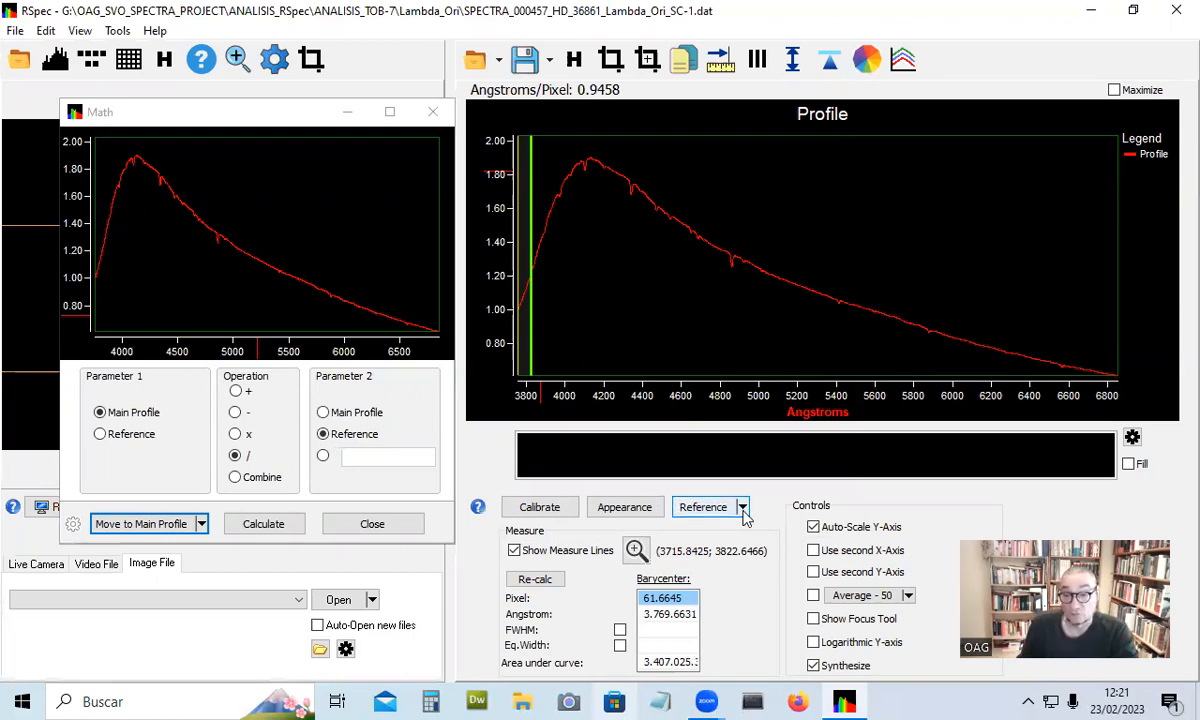
left_click(743, 509)
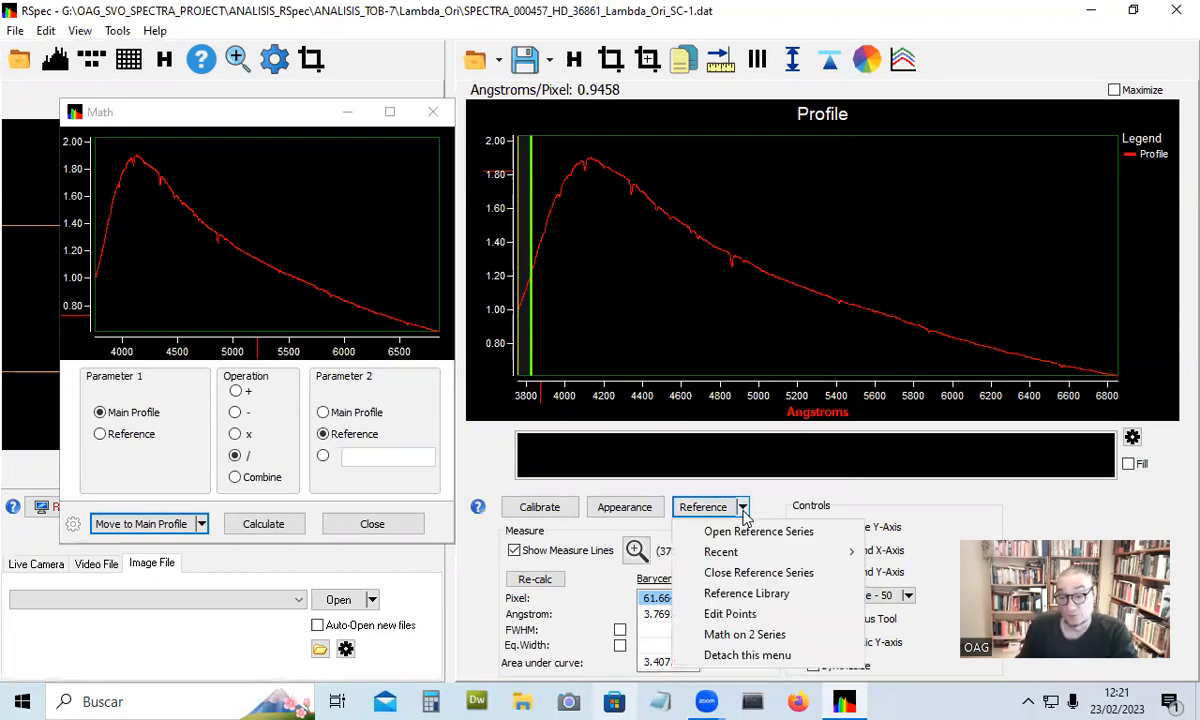
left_click(745, 617)
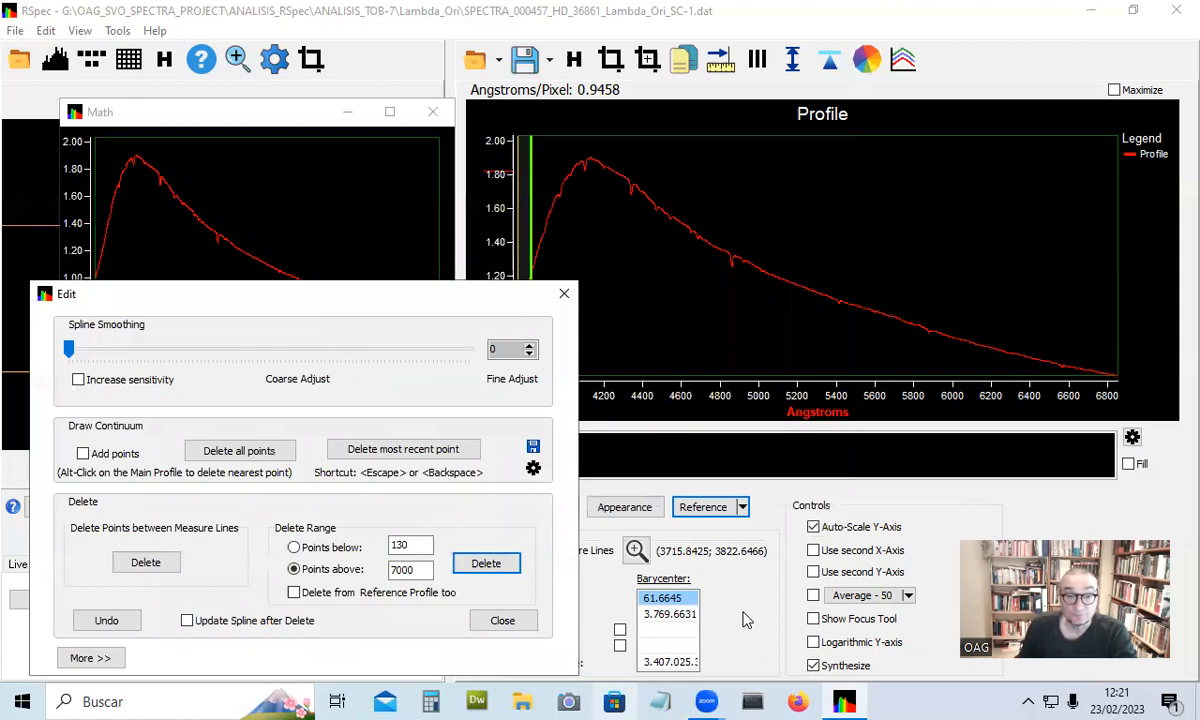
left_click_drag(332, 296, 232, 228)
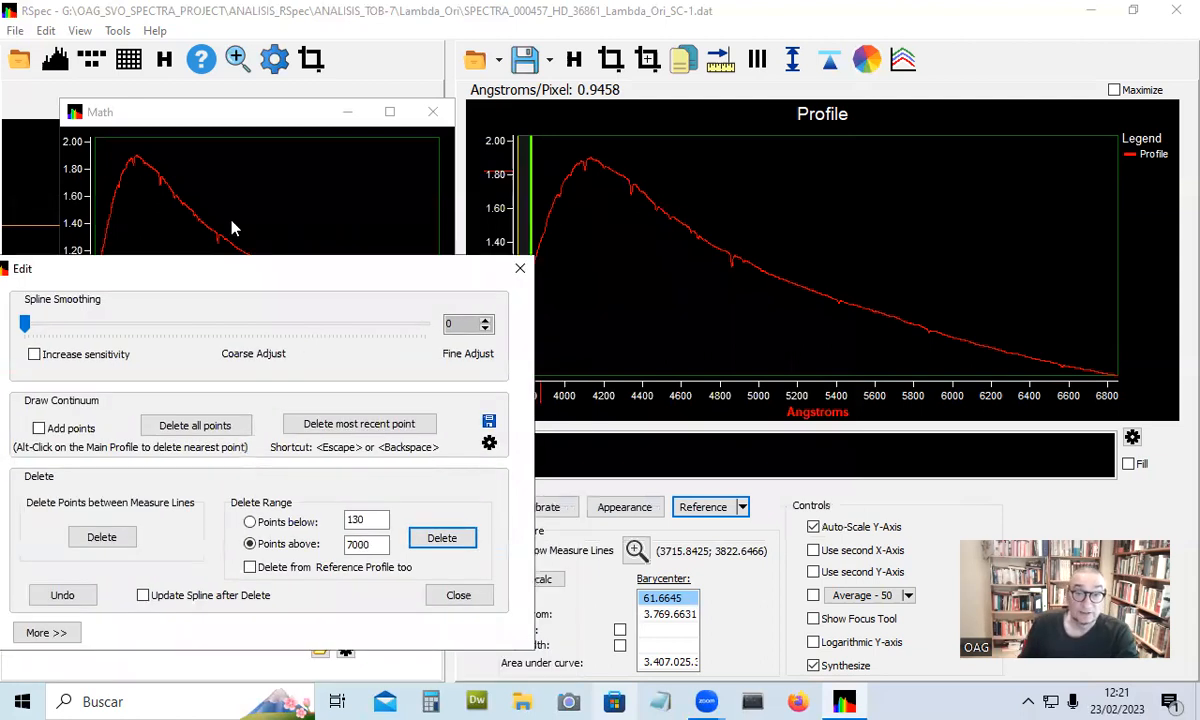
left_click_drag(44, 280, 23, 169)
left_click(18, 316)
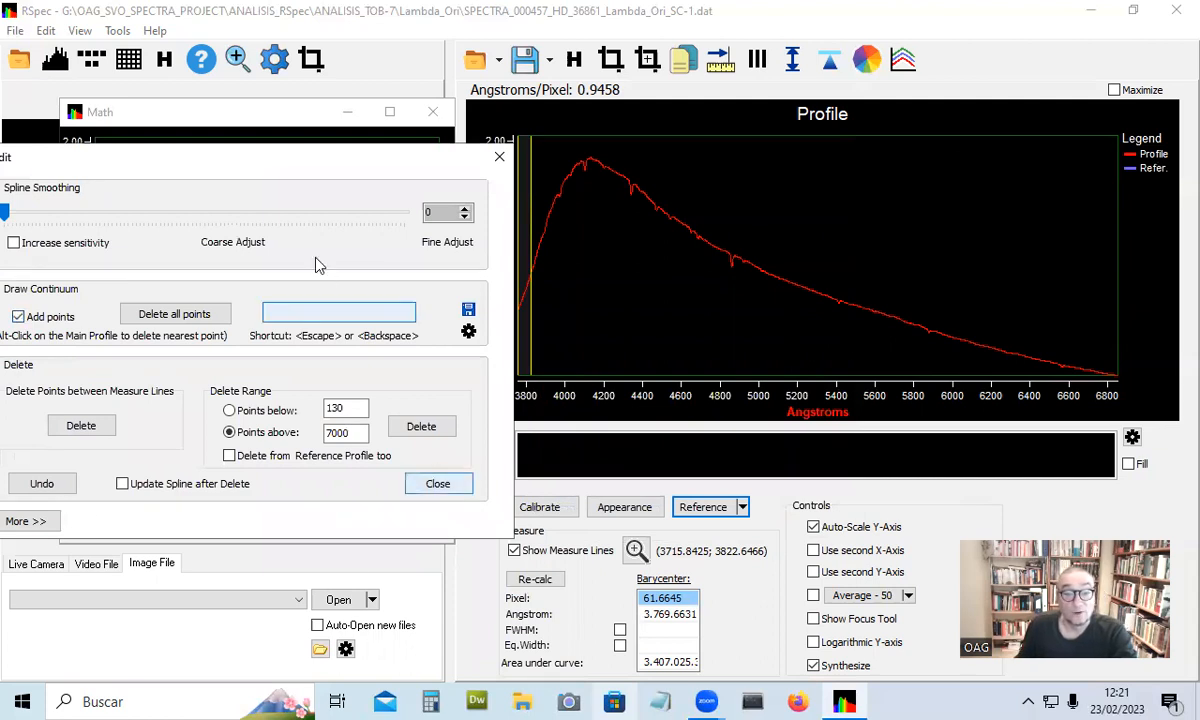
left_click_drag(290, 170, 248, 174)
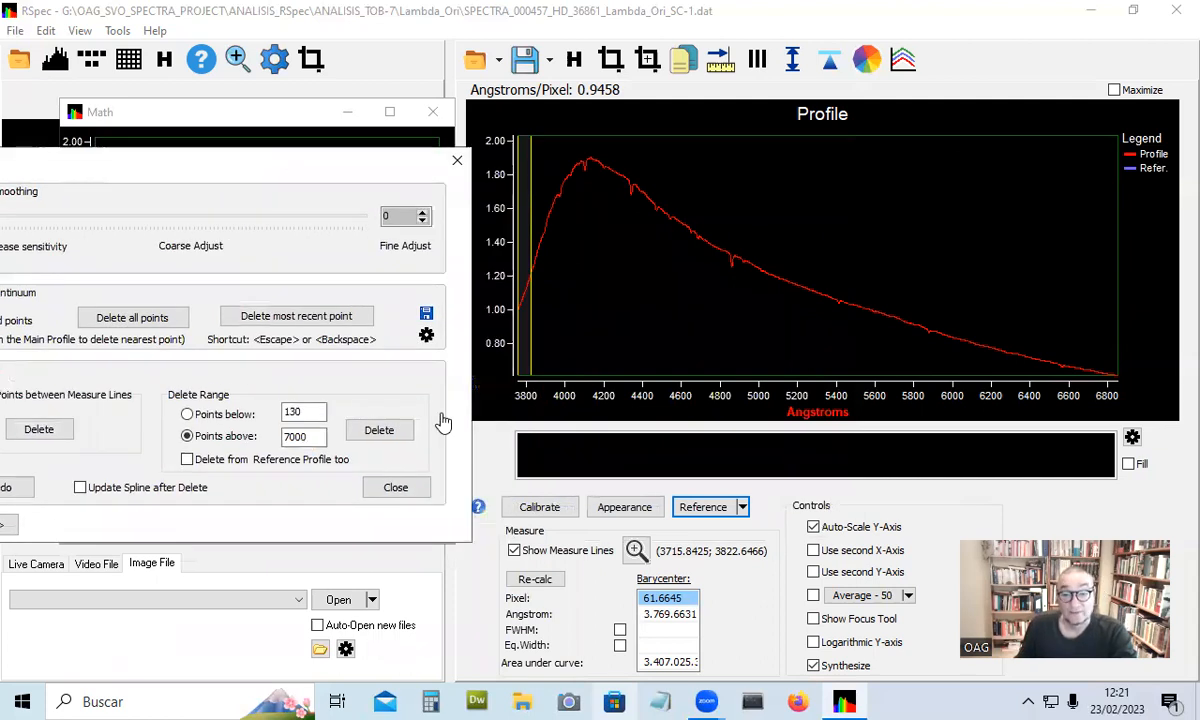
Step: Hide the measure lines and place continuum points along the profile's rising side, from about 3790 to its peak near 4150 Angstroms
left_click(514, 552)
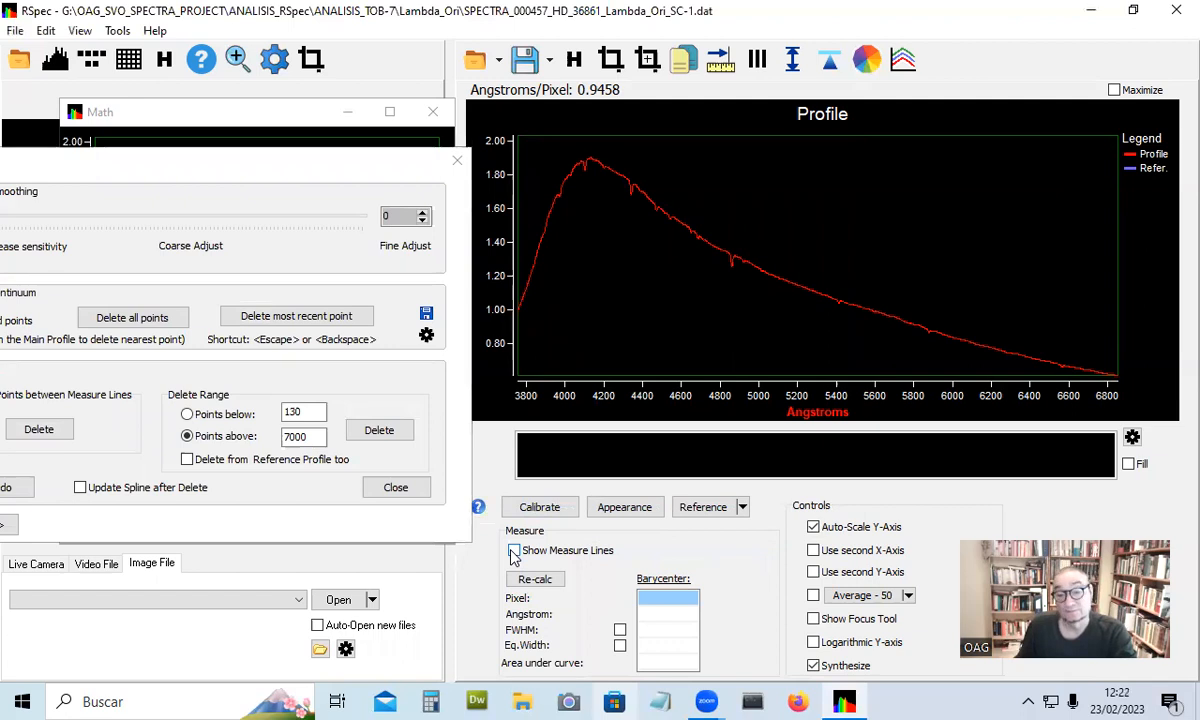
left_click(525, 296)
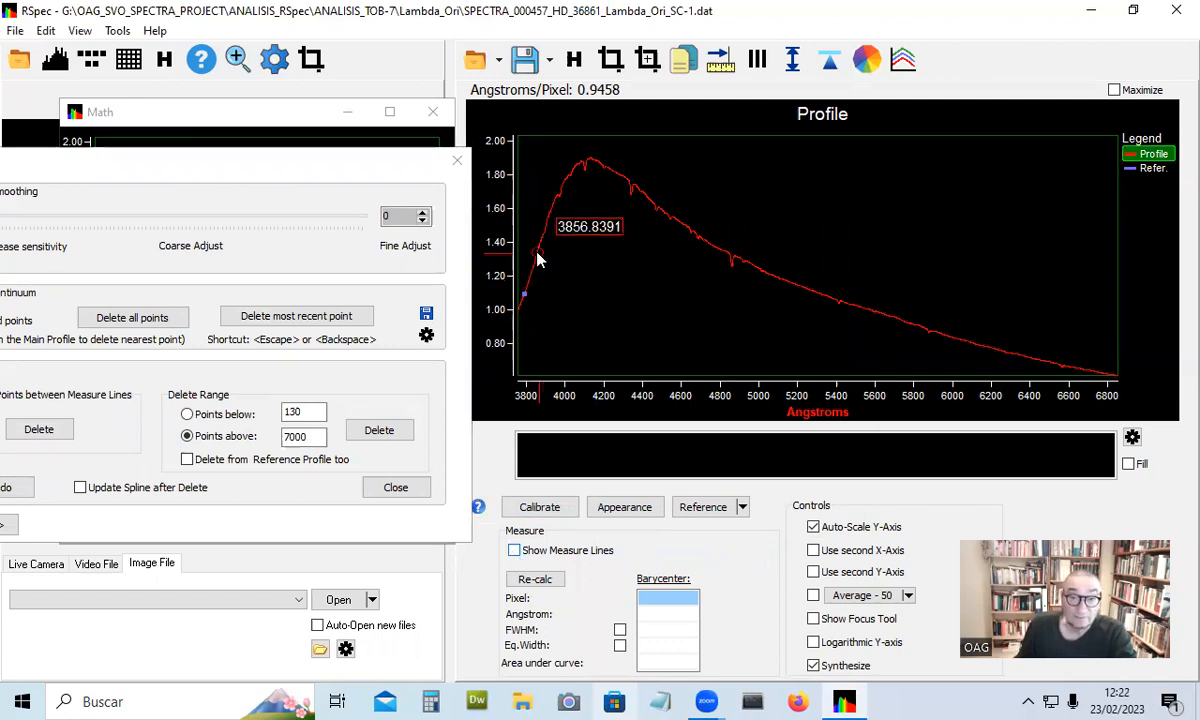
left_click(540, 248)
left_click(552, 208)
left_click(561, 185)
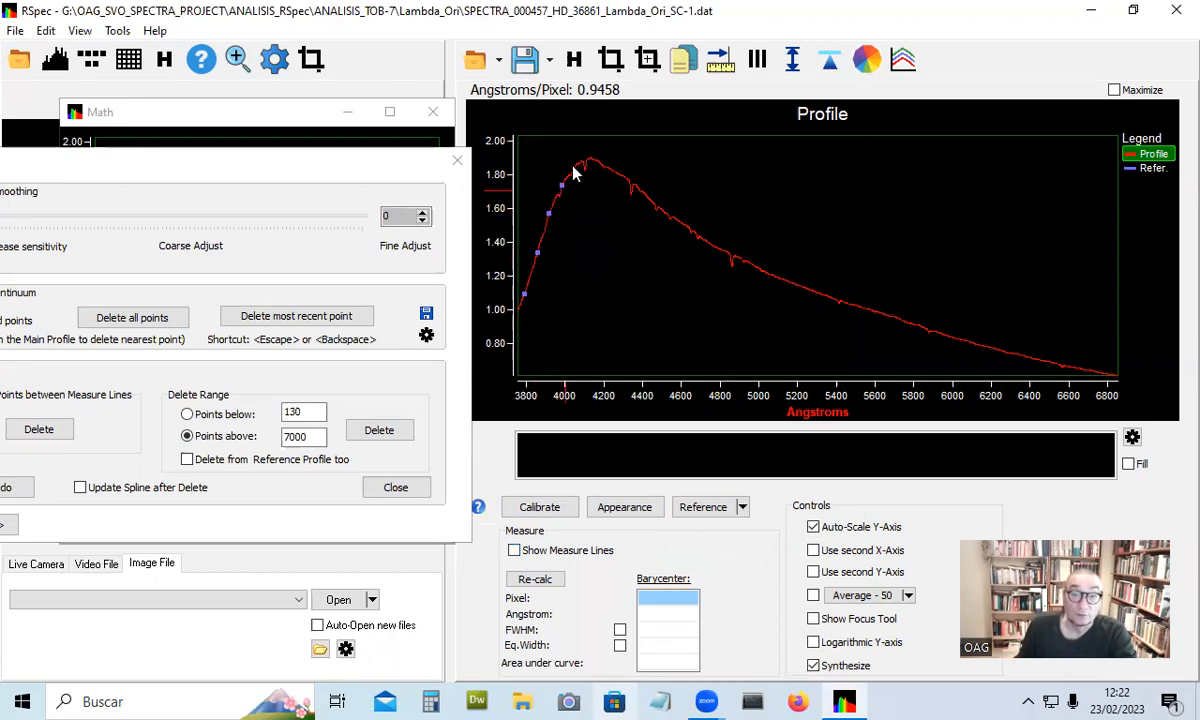
left_click(580, 162)
left_click(592, 159)
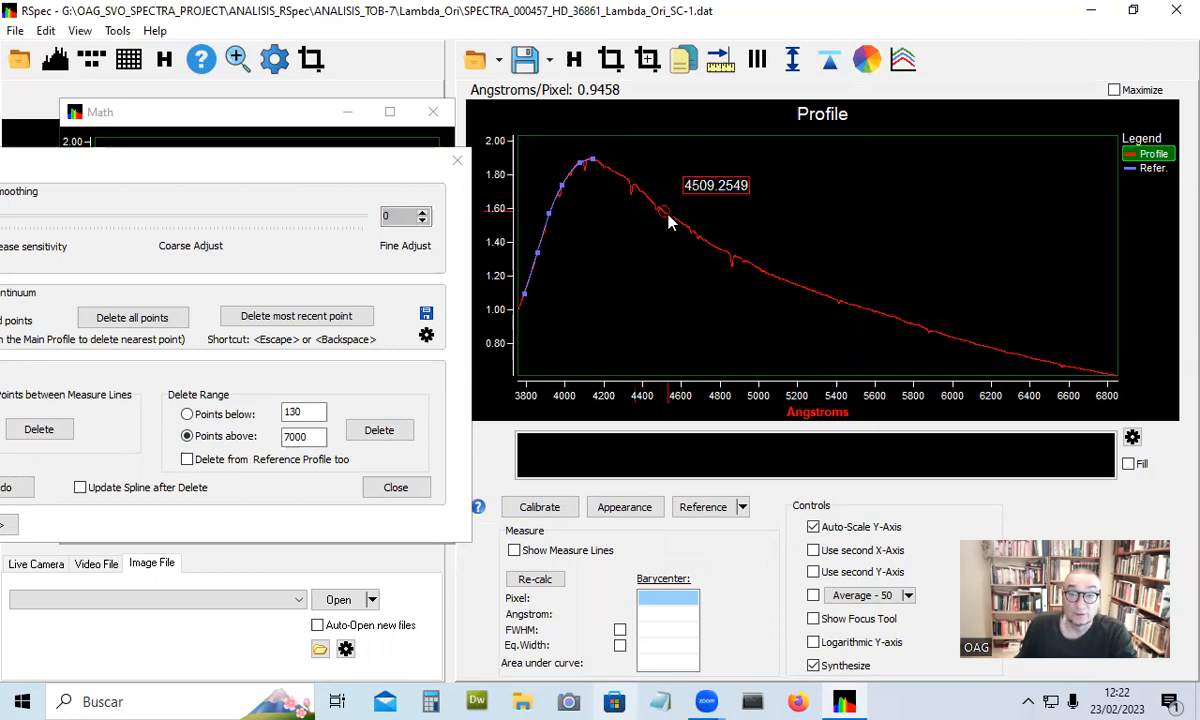
Step: Continue the continuum points down the falling side from about 4300 to 5480 Angstroms, keeping them off the absorption lines
left_click(698, 237)
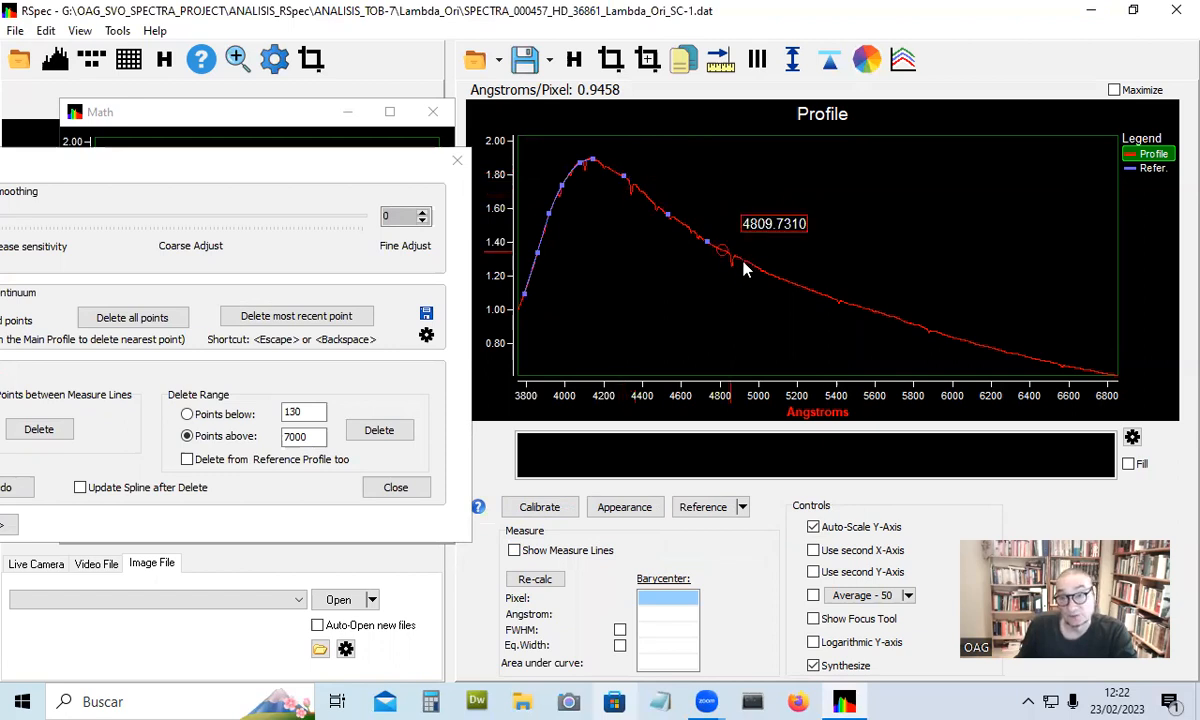
left_click(778, 285)
left_click(807, 289)
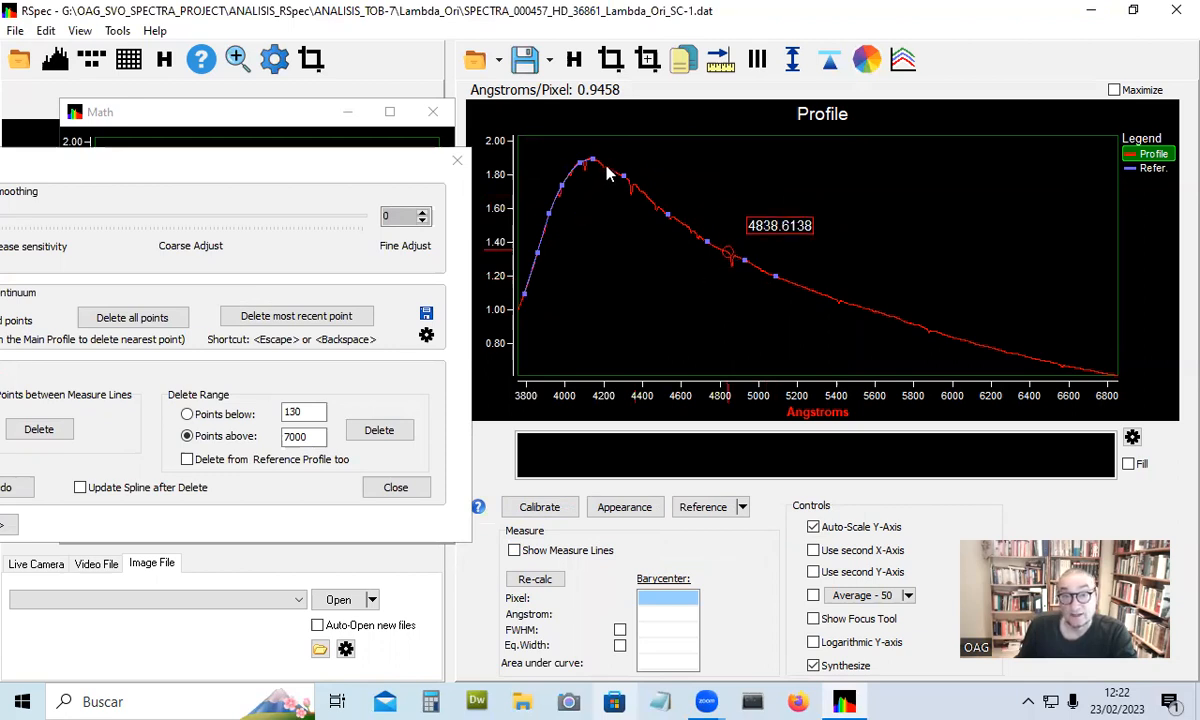
left_click(834, 298)
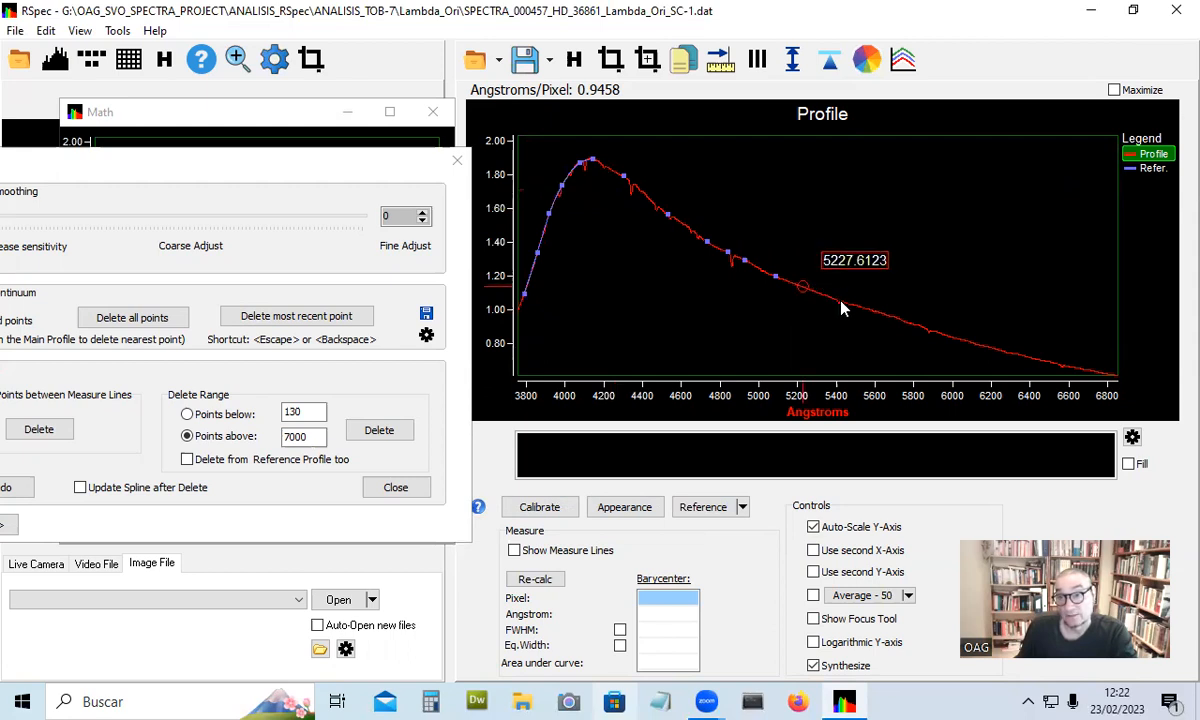
left_click(835, 301)
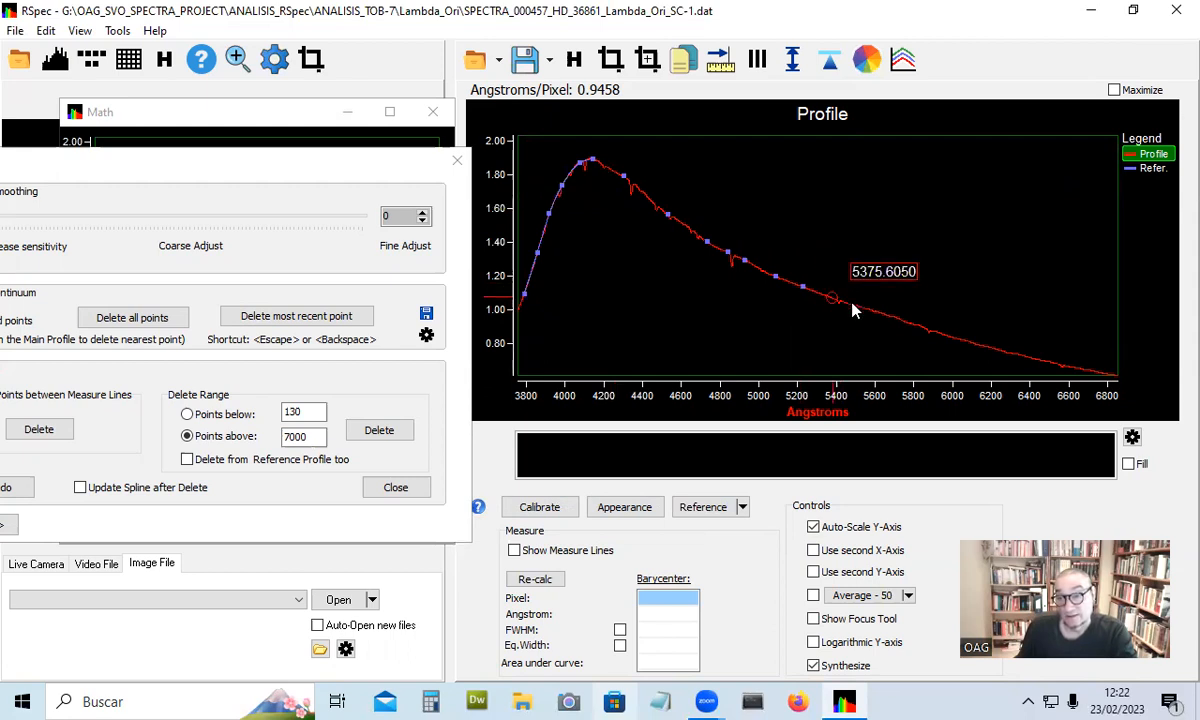
left_click(852, 304)
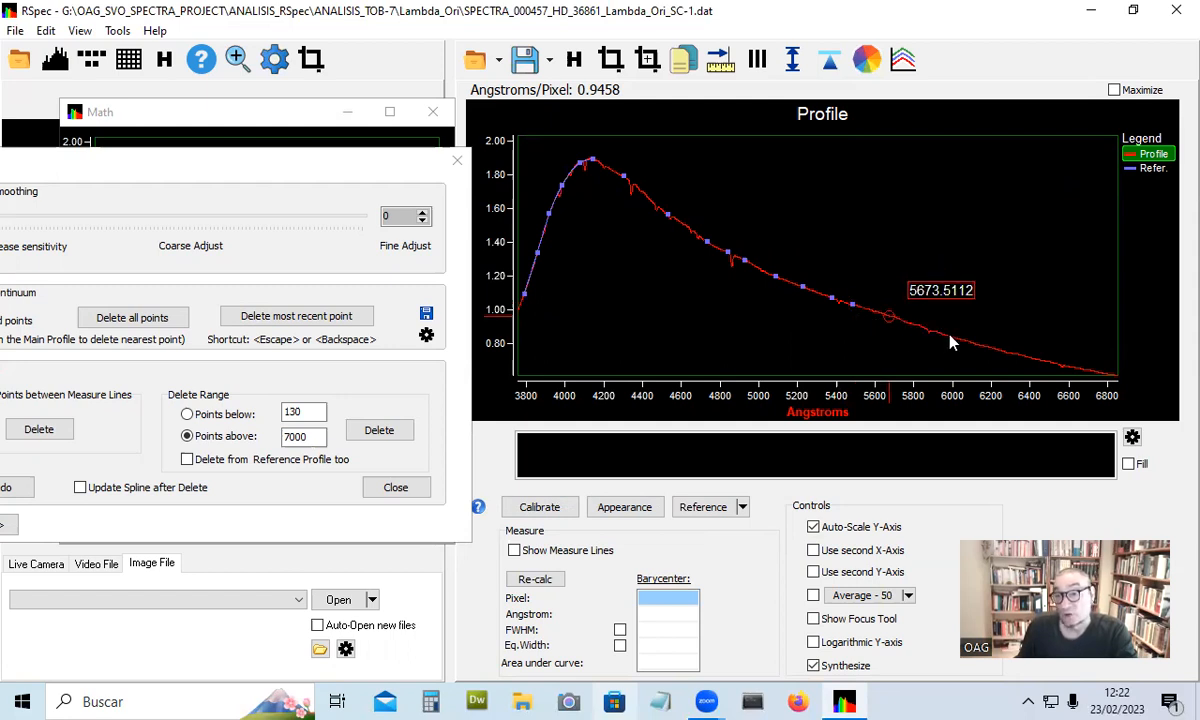
Step: Extend the continuum points along the profile's tail from about 5670 to 6750 Angstroms
left_click(914, 330)
left_click(947, 334)
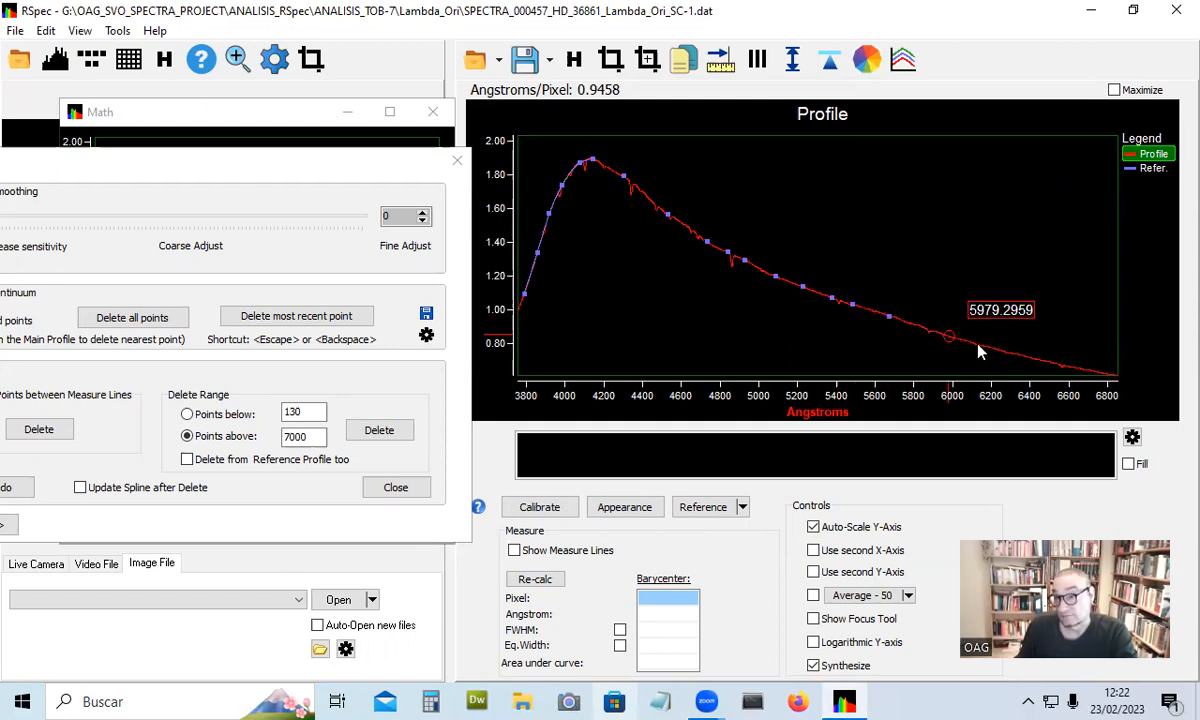
left_click(1010, 354)
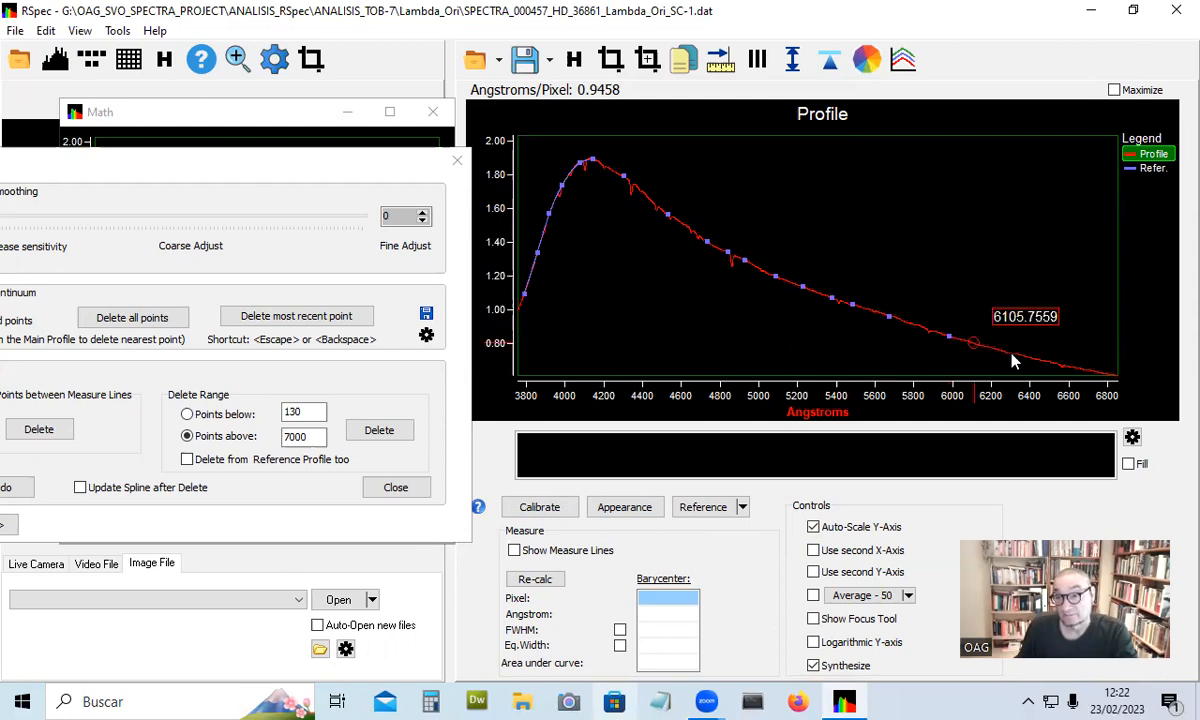
left_click(1012, 360)
left_click(1041, 366)
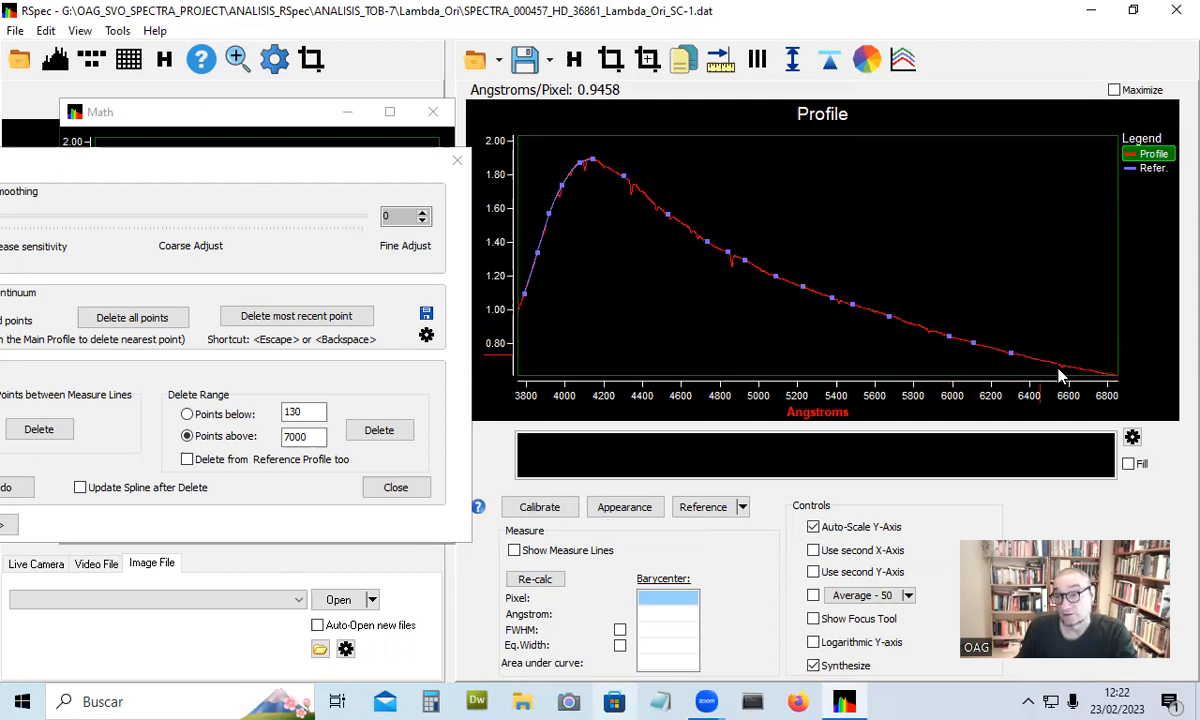
left_click(1072, 368)
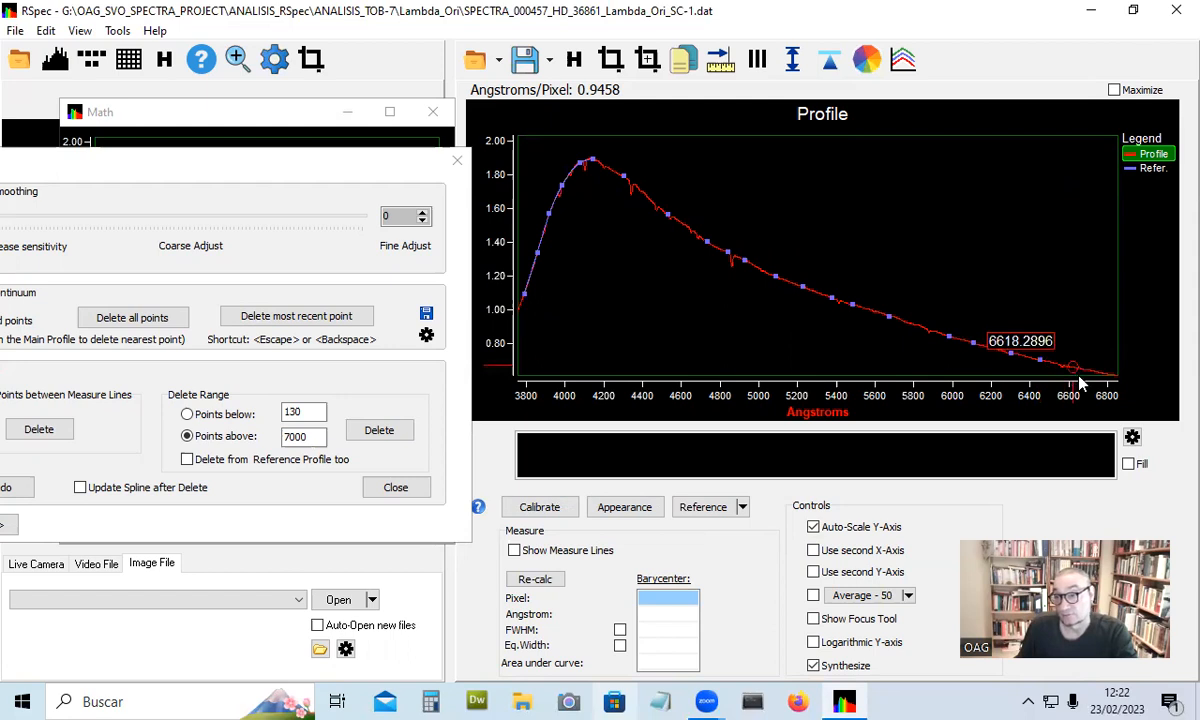
left_click(1094, 378)
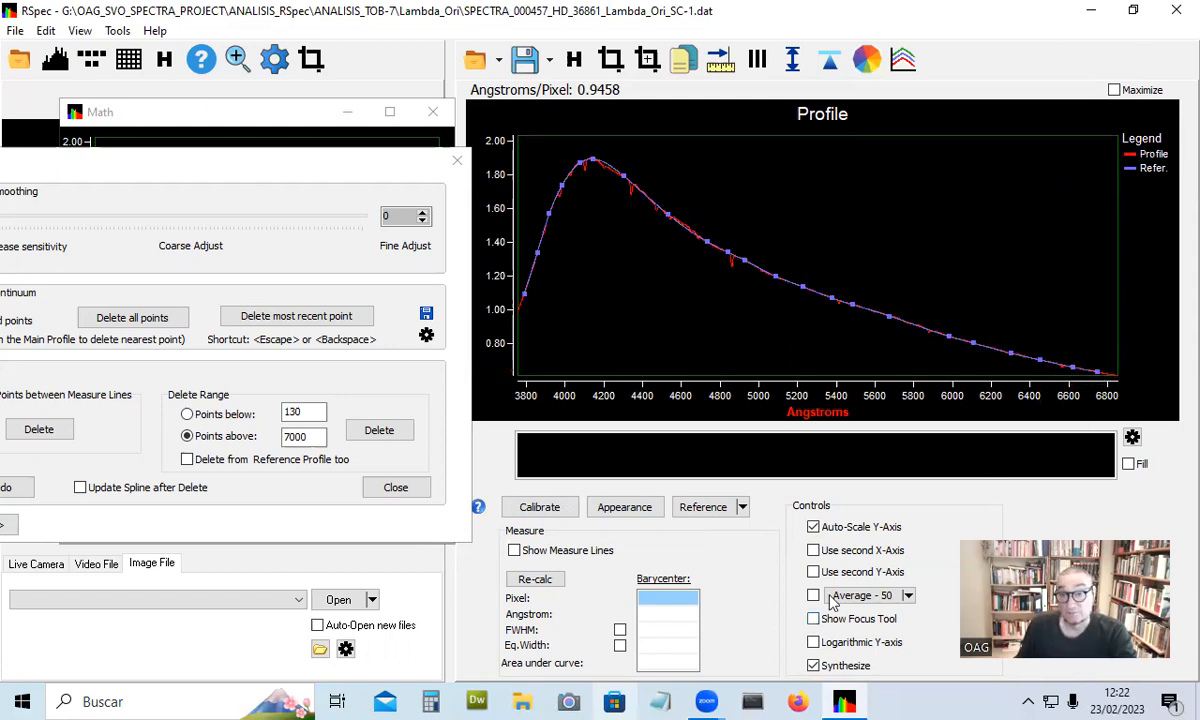
Step: Add an extra continuum point on the profile just past the peak, at about 4220 Angstroms
left_click(609, 172)
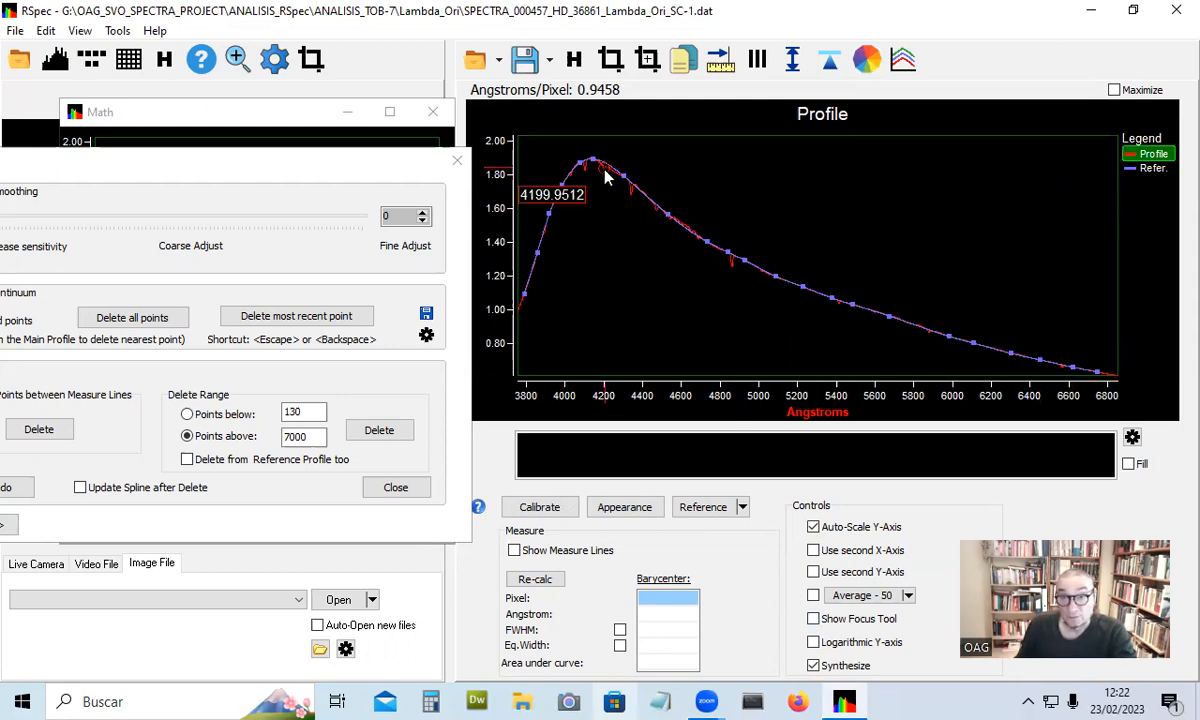
left_click(609, 174)
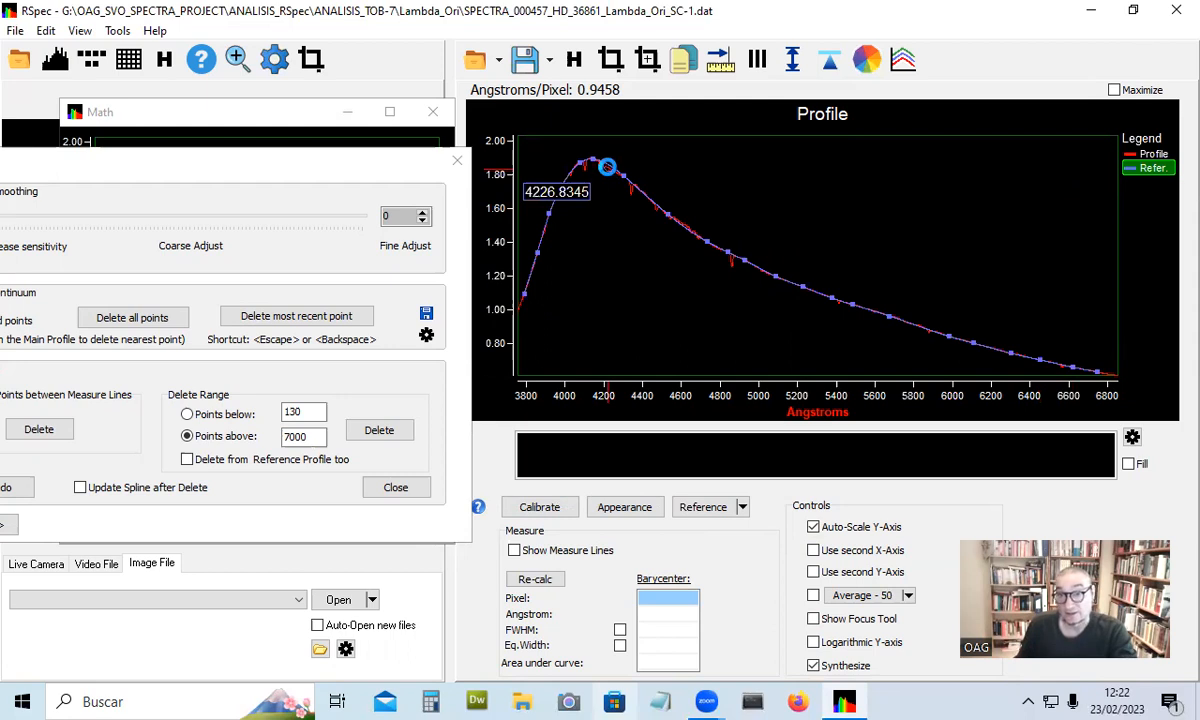
left_click(612, 205)
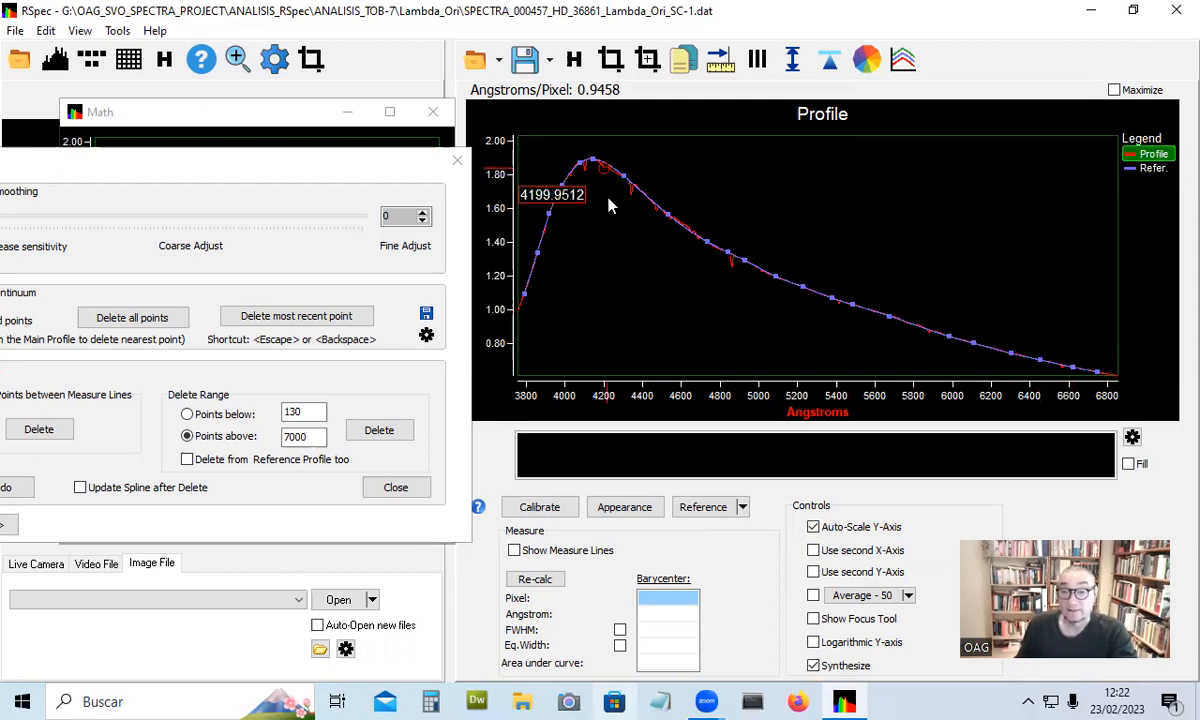
Step: Calculate the main profile divided by the reference continuum with Math on 2 Series
left_click(743, 512)
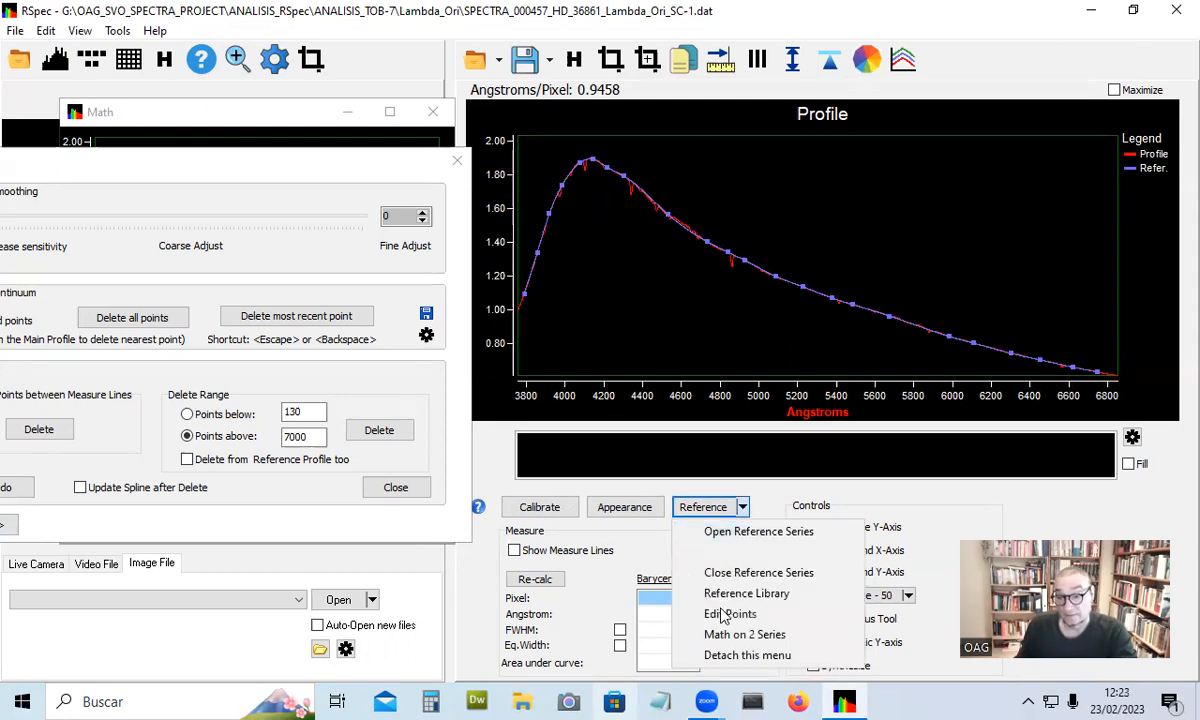
left_click(744, 635)
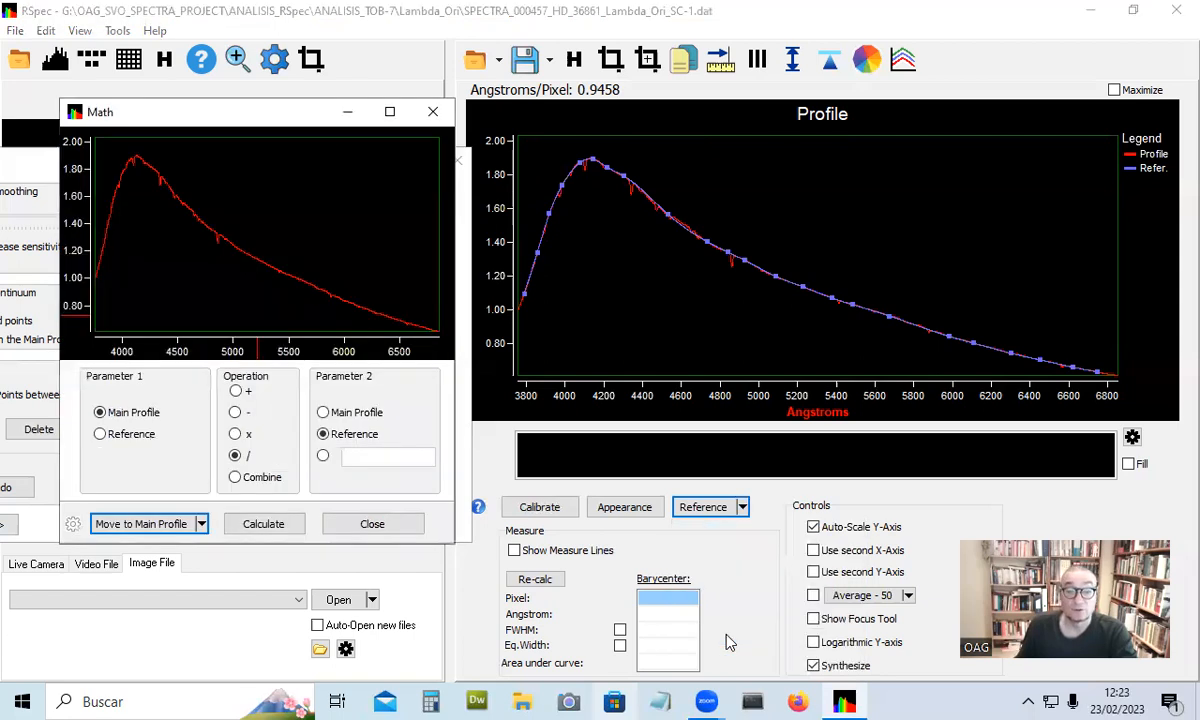
left_click(264, 526)
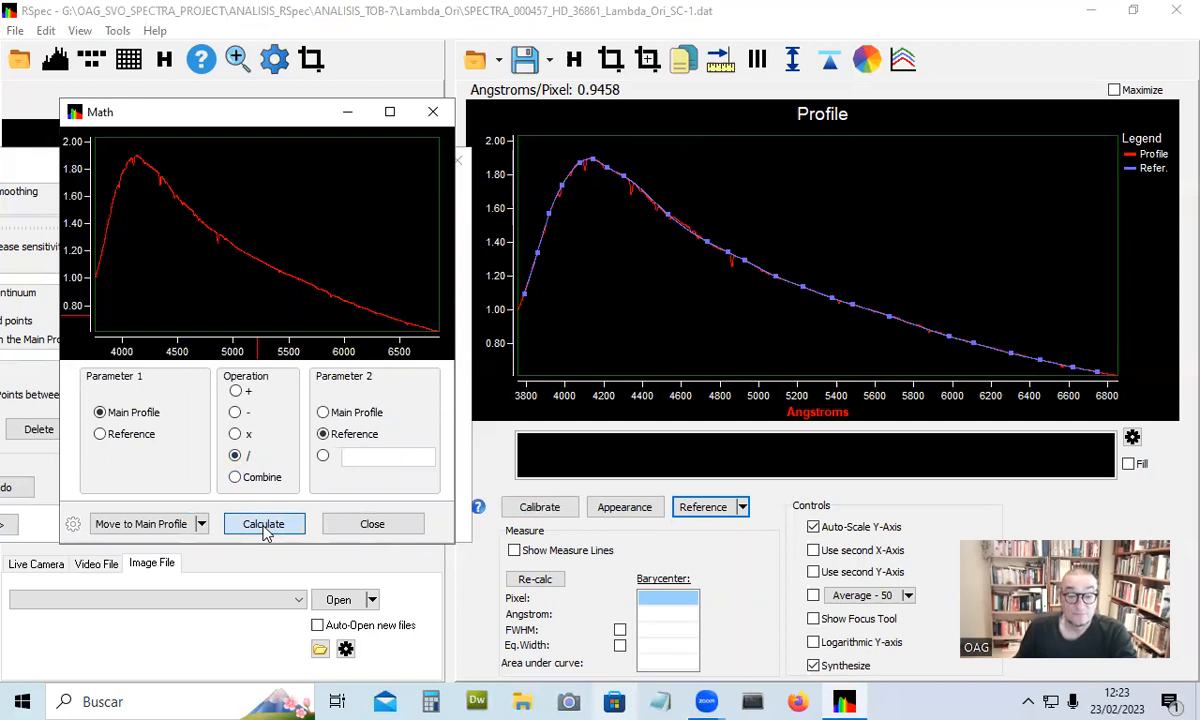
left_click(264, 527)
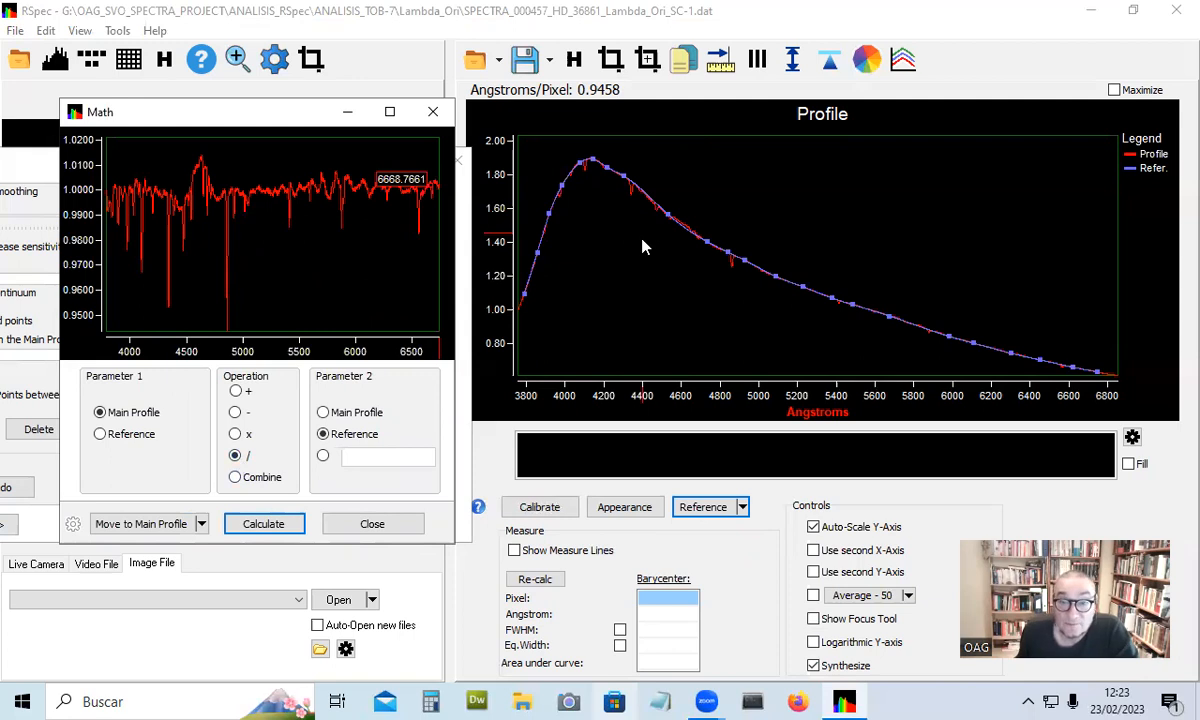
Step: Examine how closely the drawn continuum follows the profile between about 3800 and 5200 Angstroms
scroll(652, 247, "up", 1)
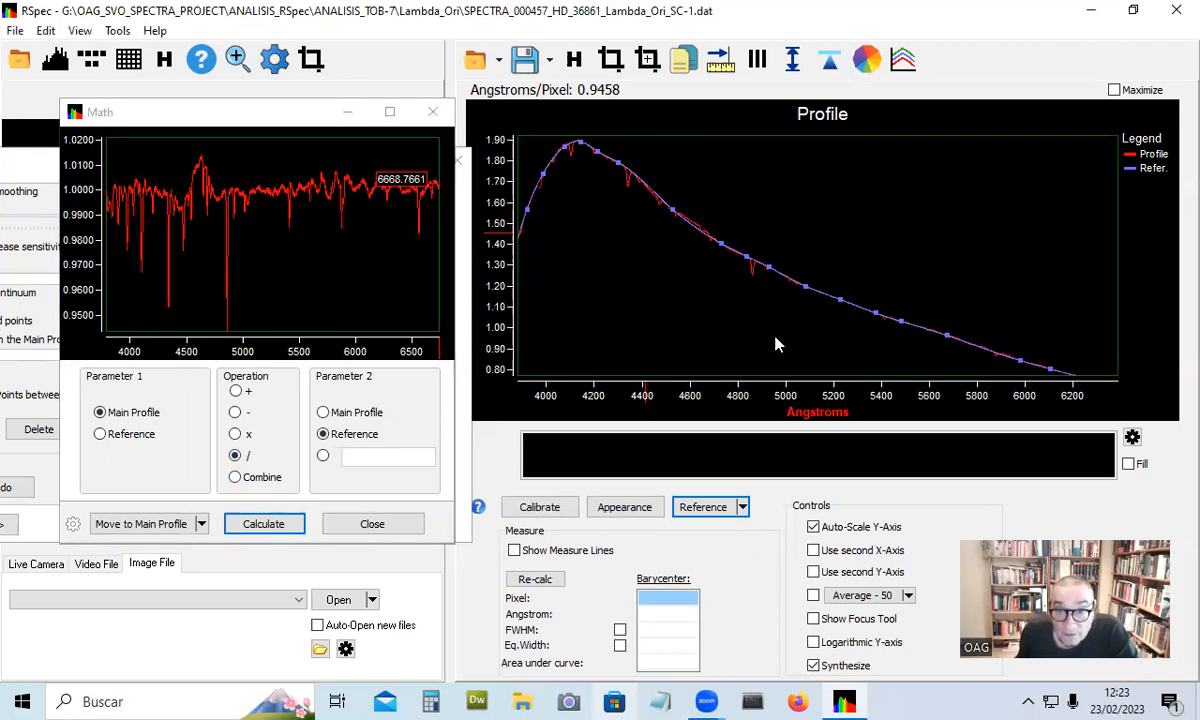
scroll(740, 185, "up", 1)
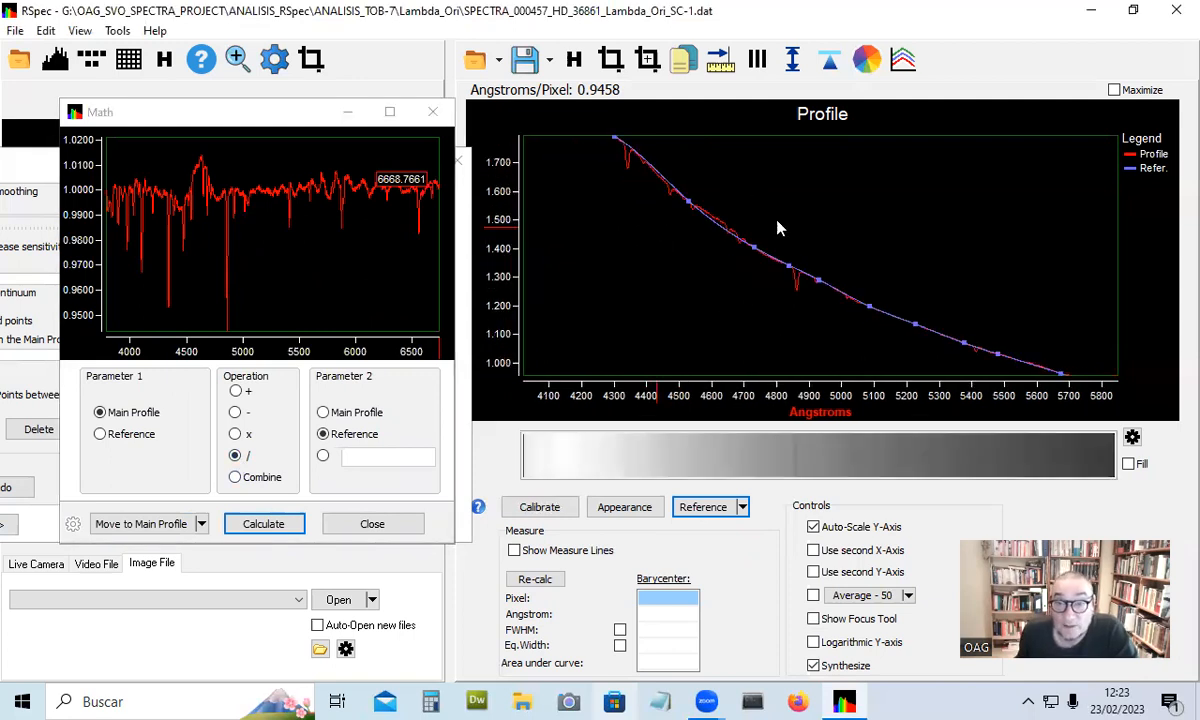
scroll(573, 248, "up", 1)
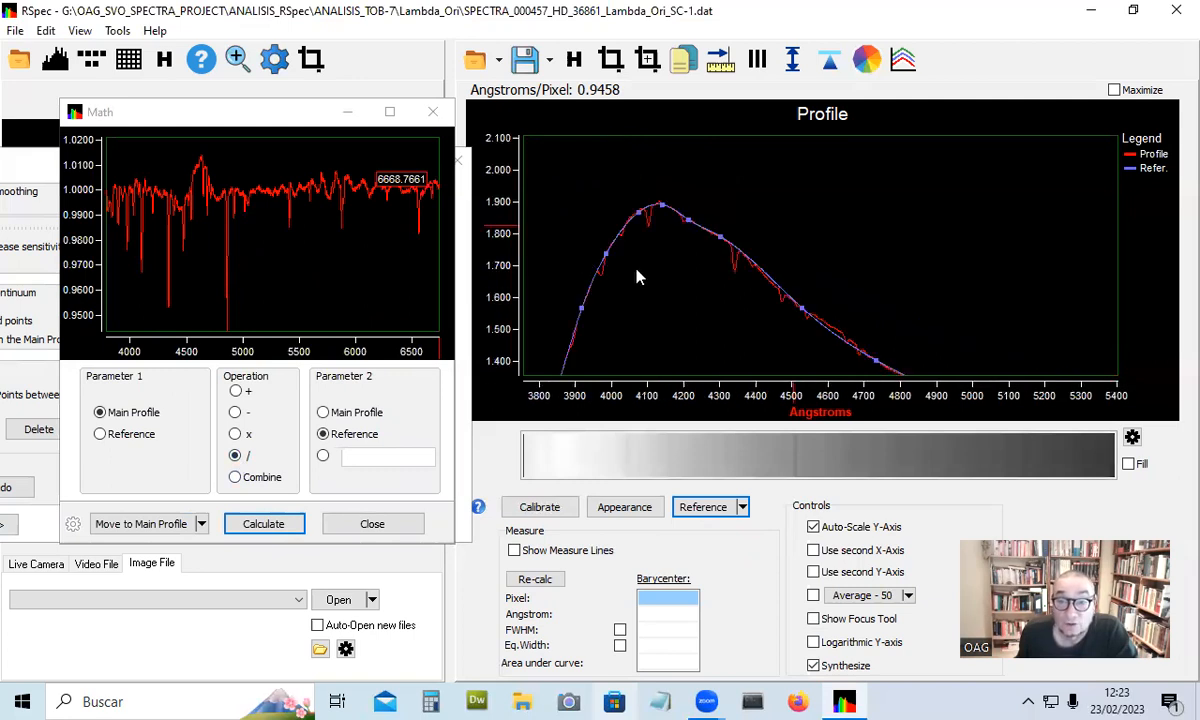
scroll(640, 275, "down", 2)
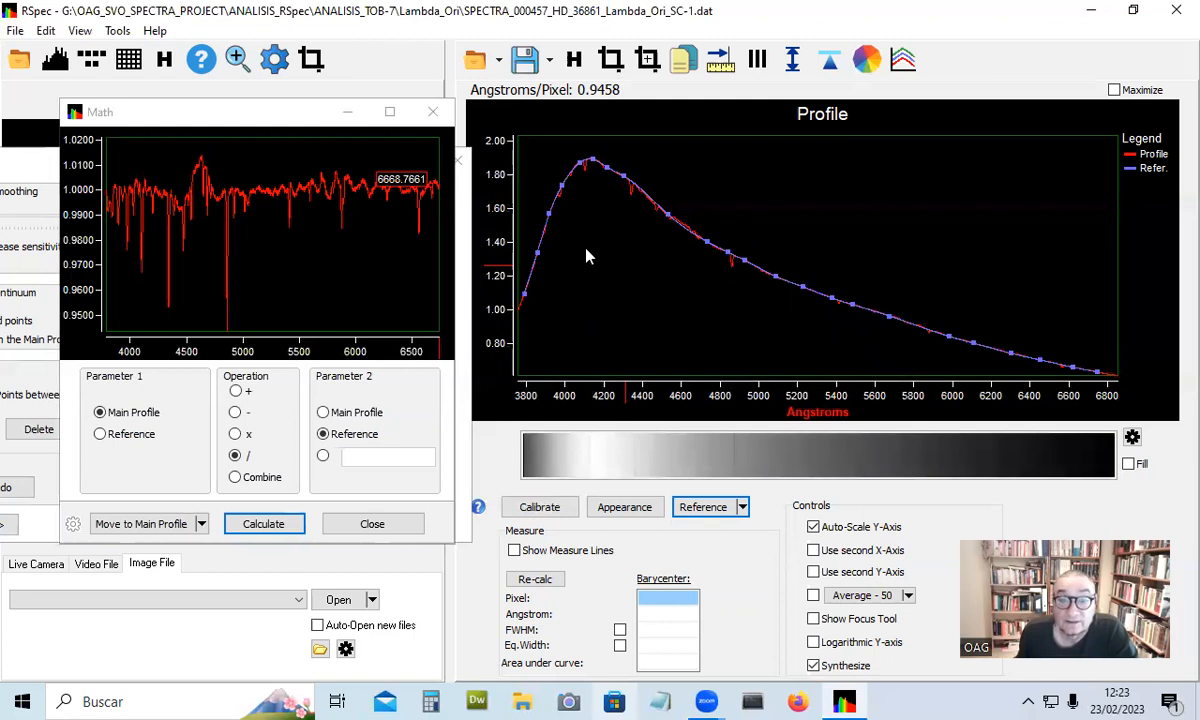
scroll(600, 240, "up", 2)
scroll(732, 220, "up", 1)
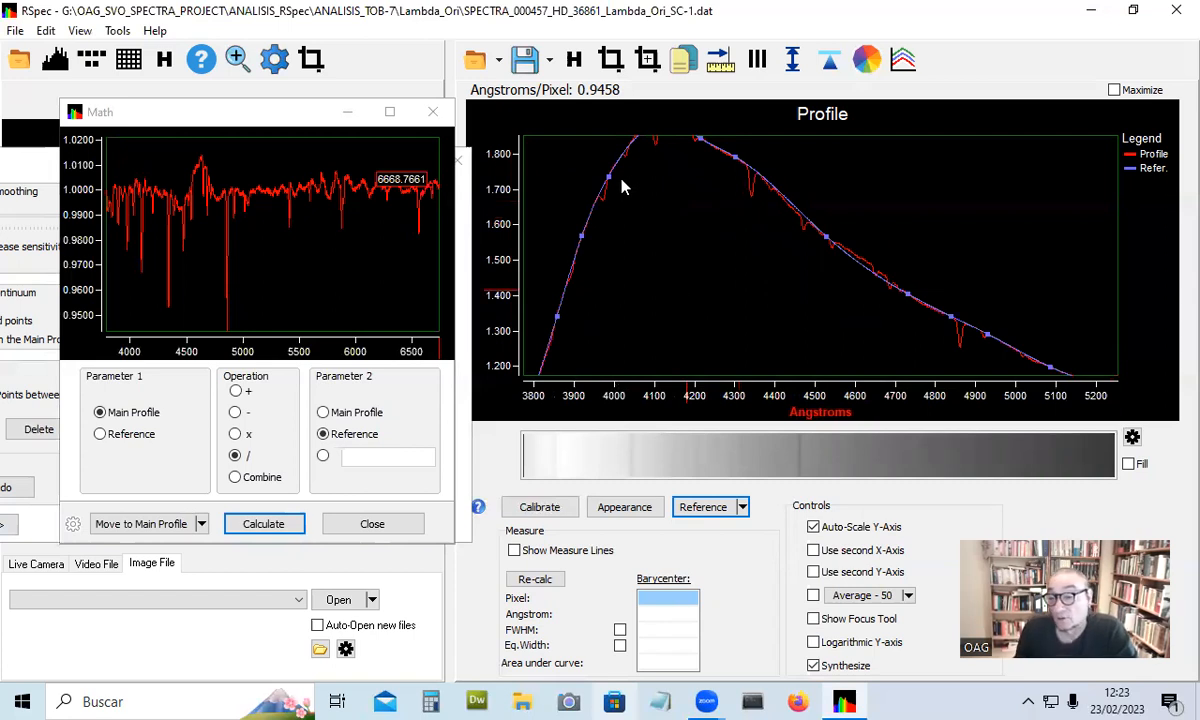
left_click_drag(621, 180, 627, 309)
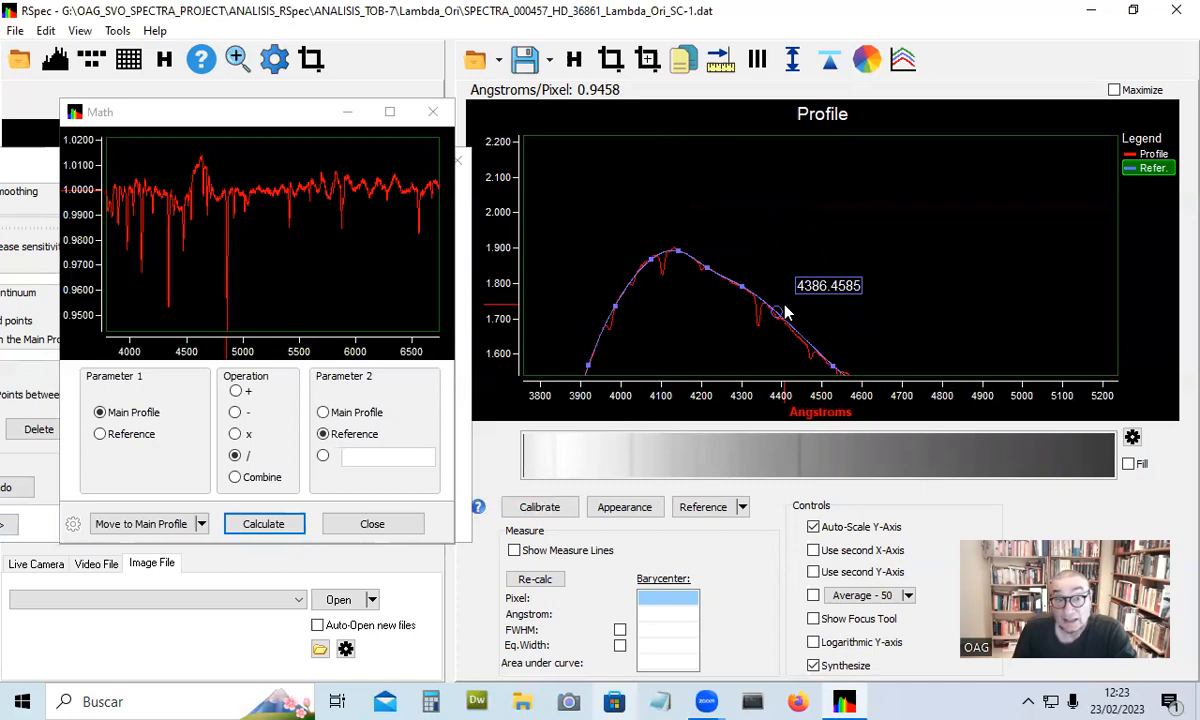
Step: Move the division result to the main profile and show its full wavelength range
left_click(163, 528)
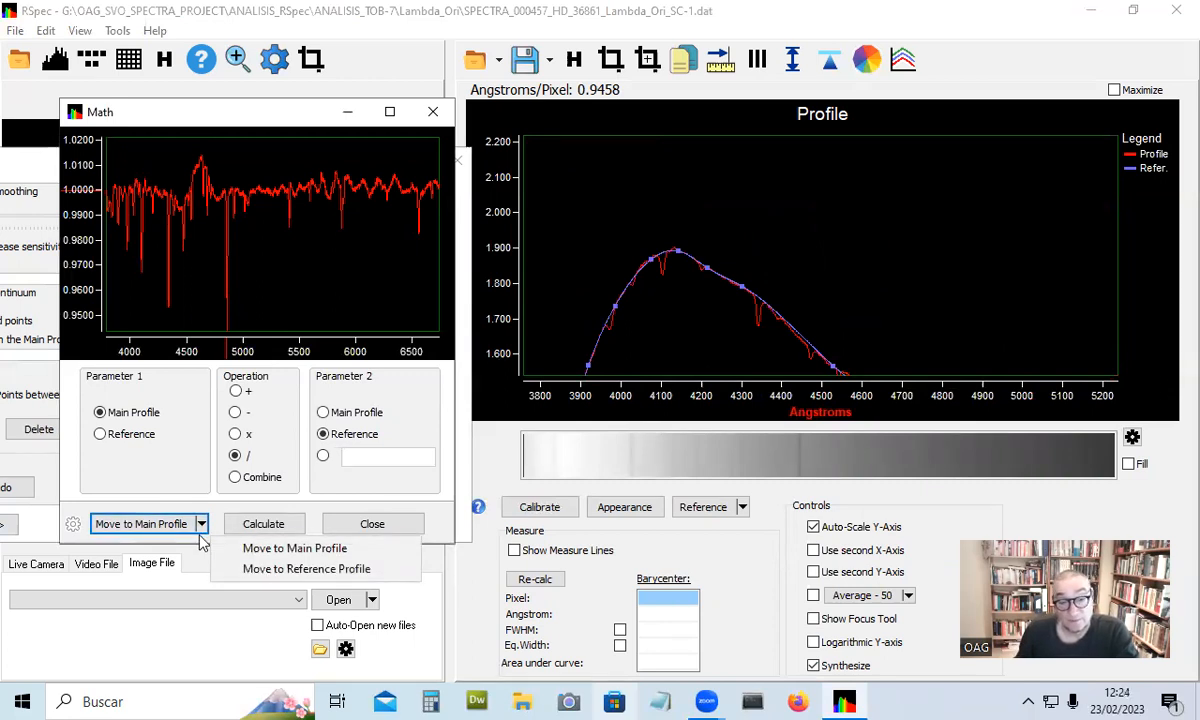
left_click(276, 551)
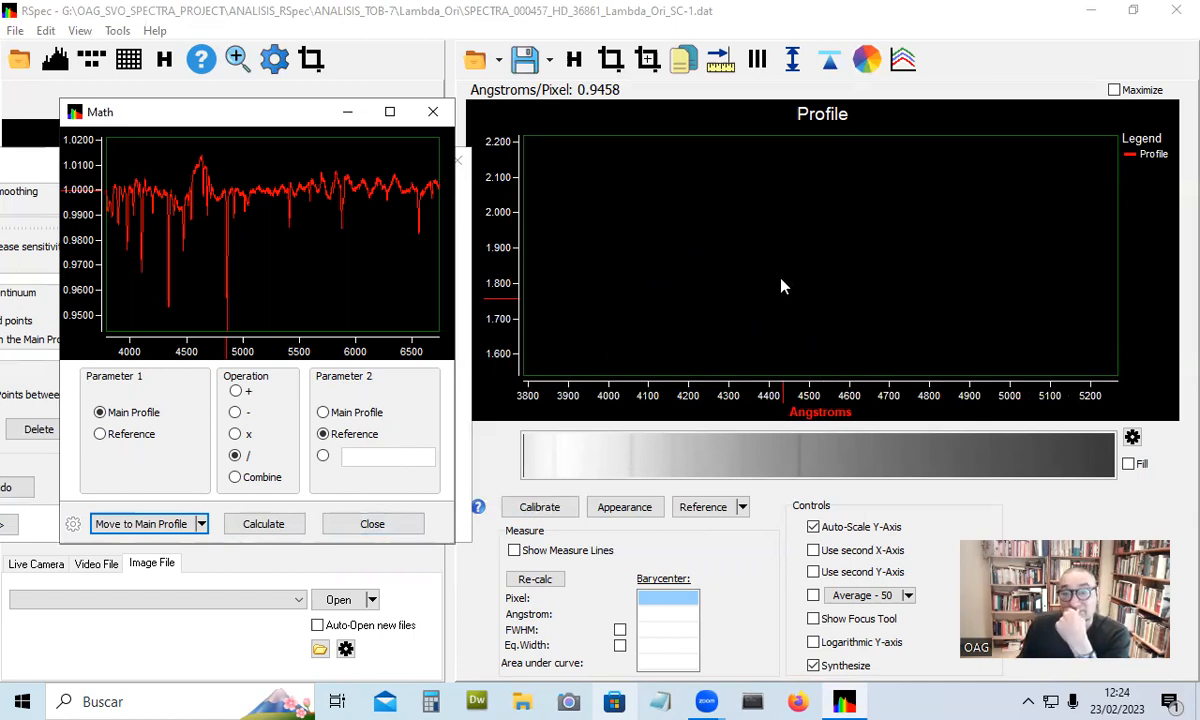
left_click(697, 264)
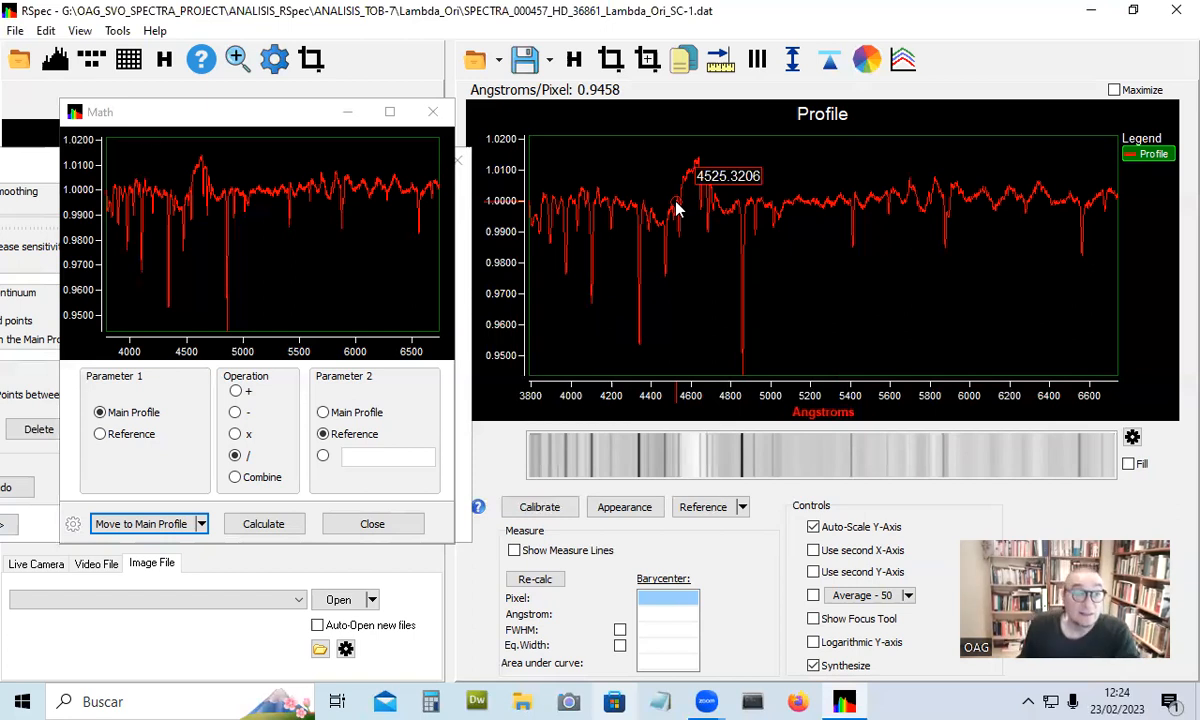
Step: Save the normalized profile as a .dat file named a0v_Smoothed-v1_Ins_Resp_SC-1_N1 in the Lambda_Ori folder
left_click(15, 31)
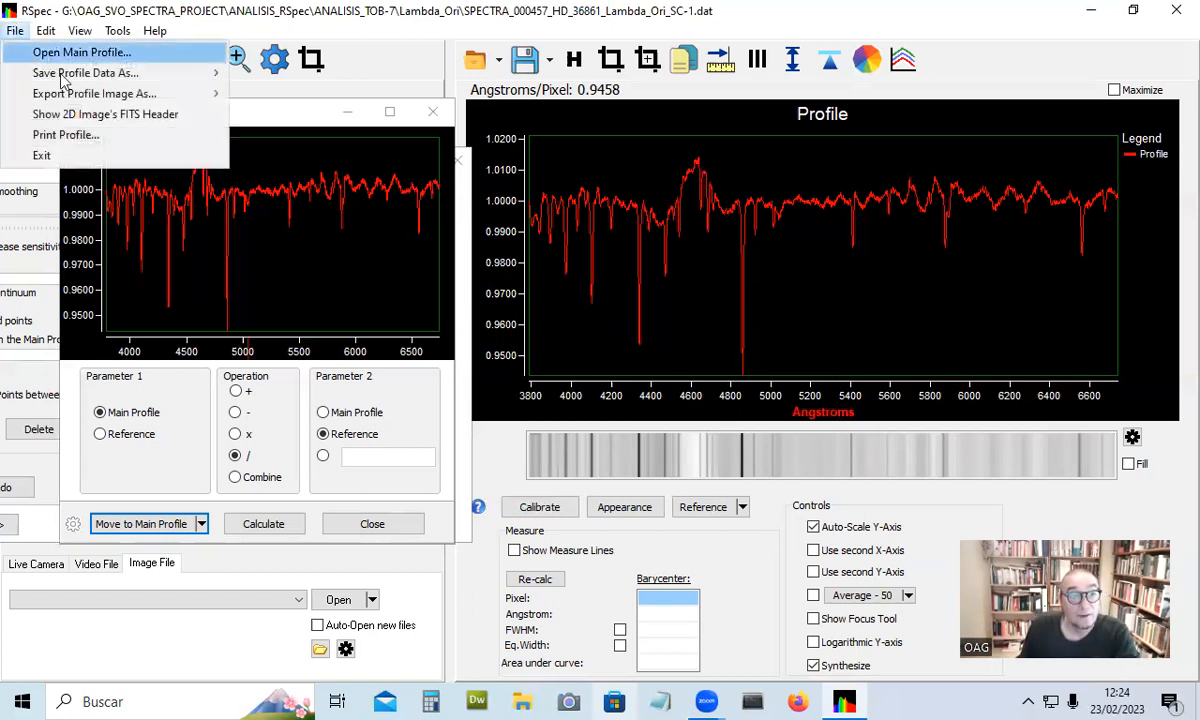
mouse_move(63, 78)
left_click(288, 76)
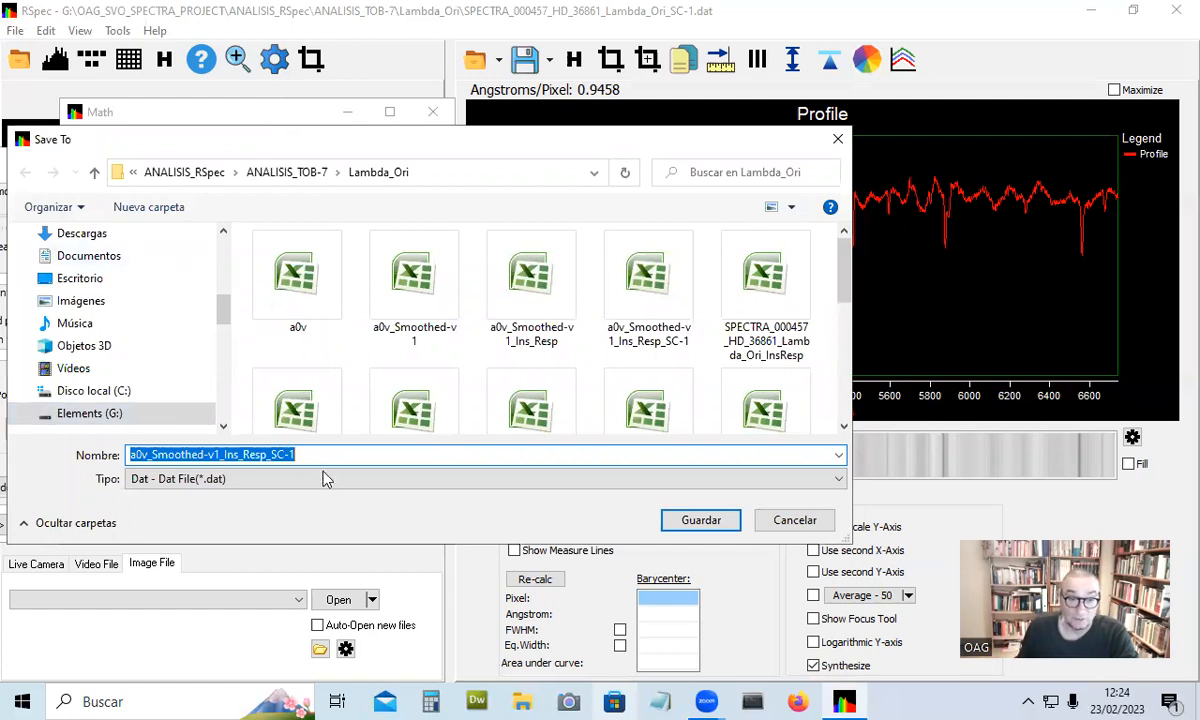
left_click(309, 456)
type("_")
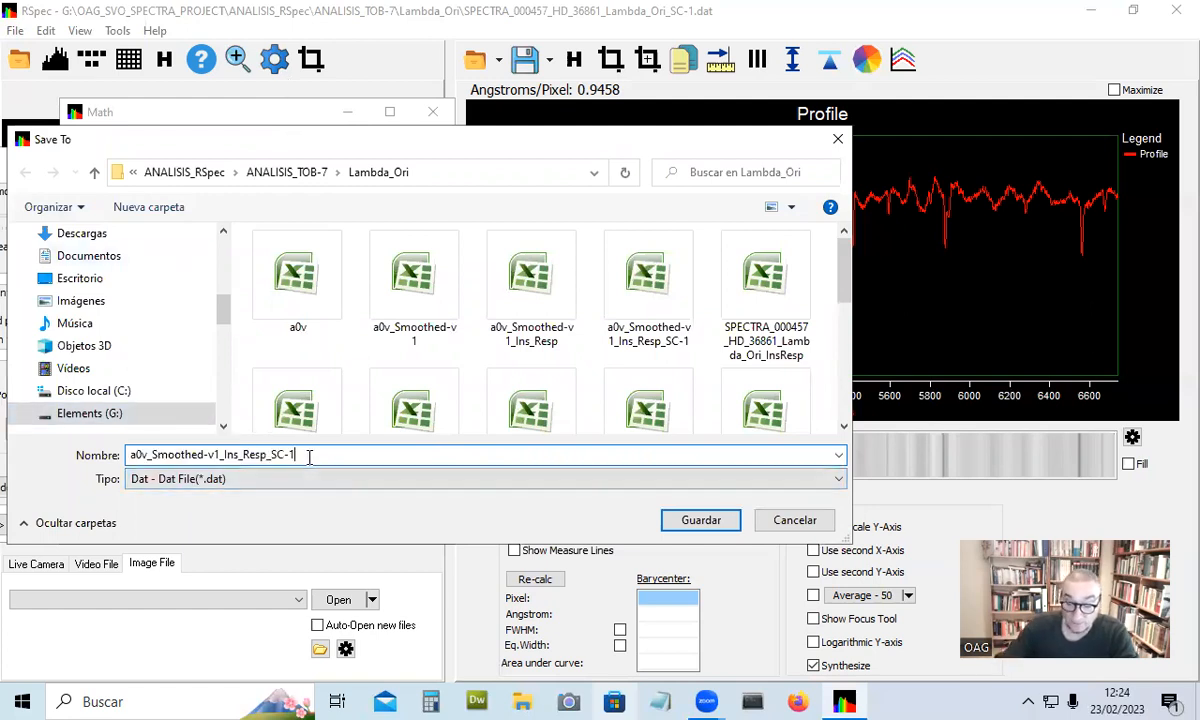
type("N1")
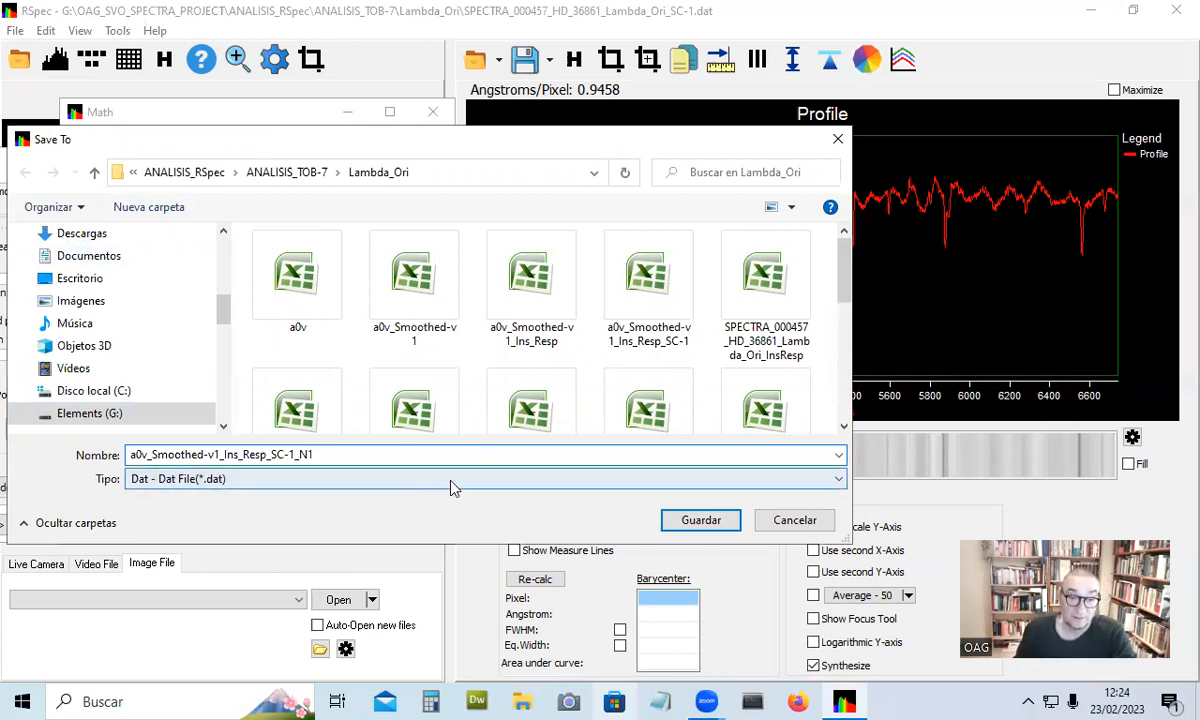
left_click(698, 520)
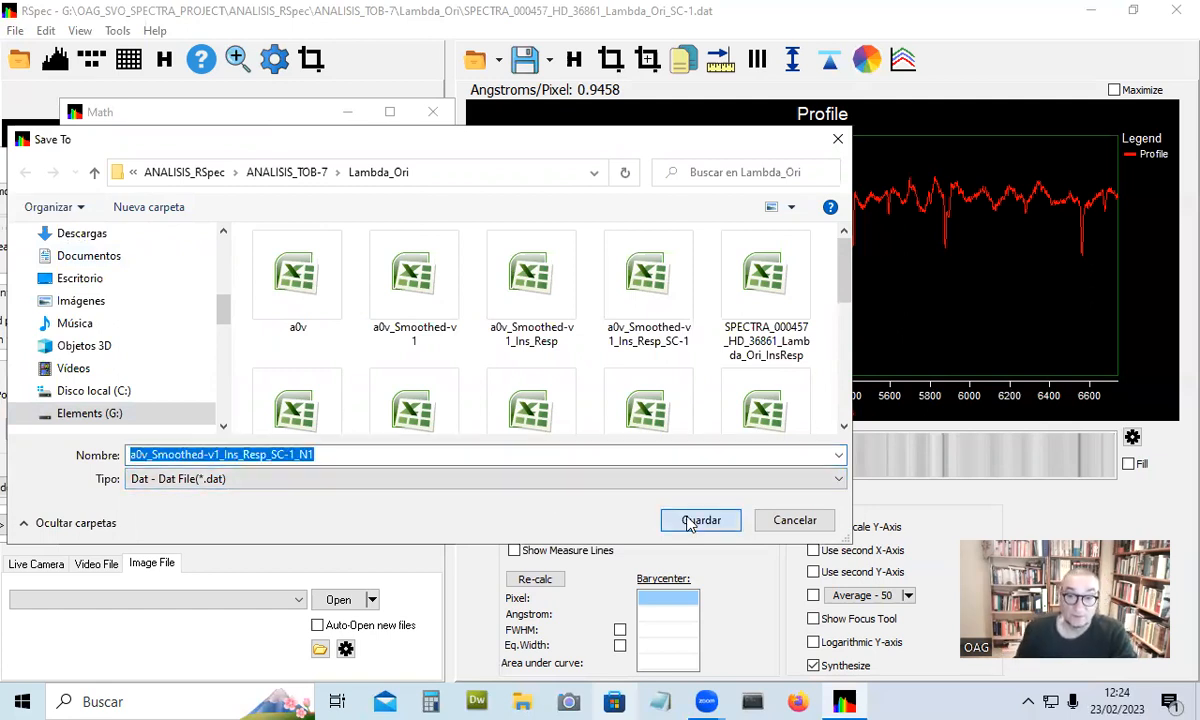